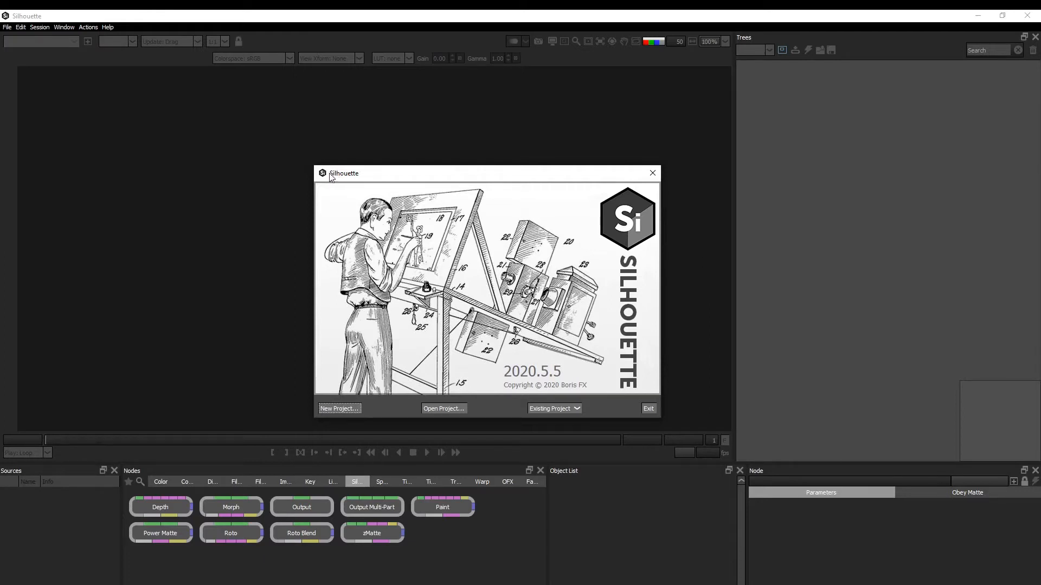
Review the list of existing projects offered in the start window
drag(452, 172, 446, 149)
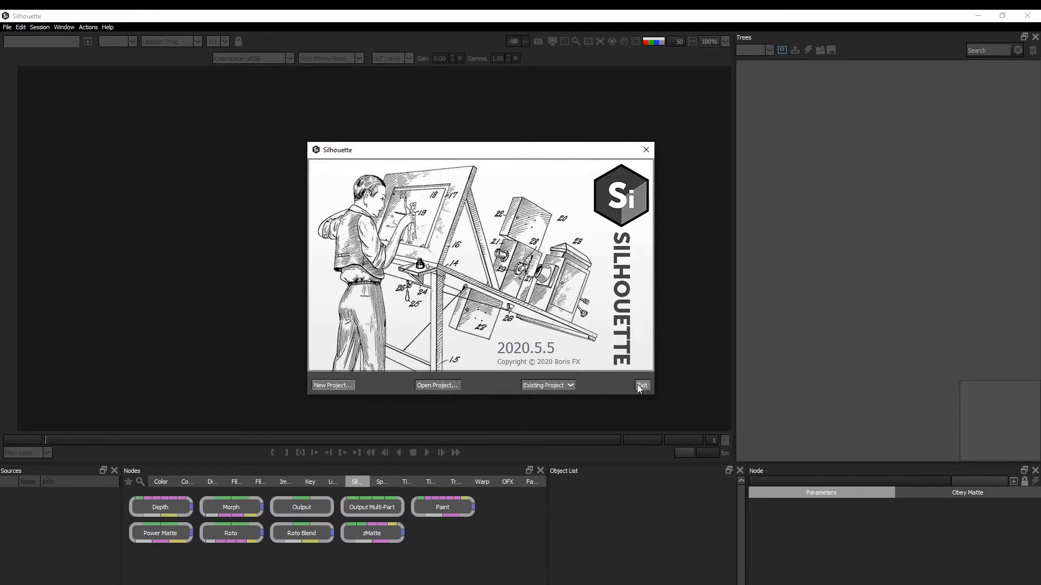
click(544, 386)
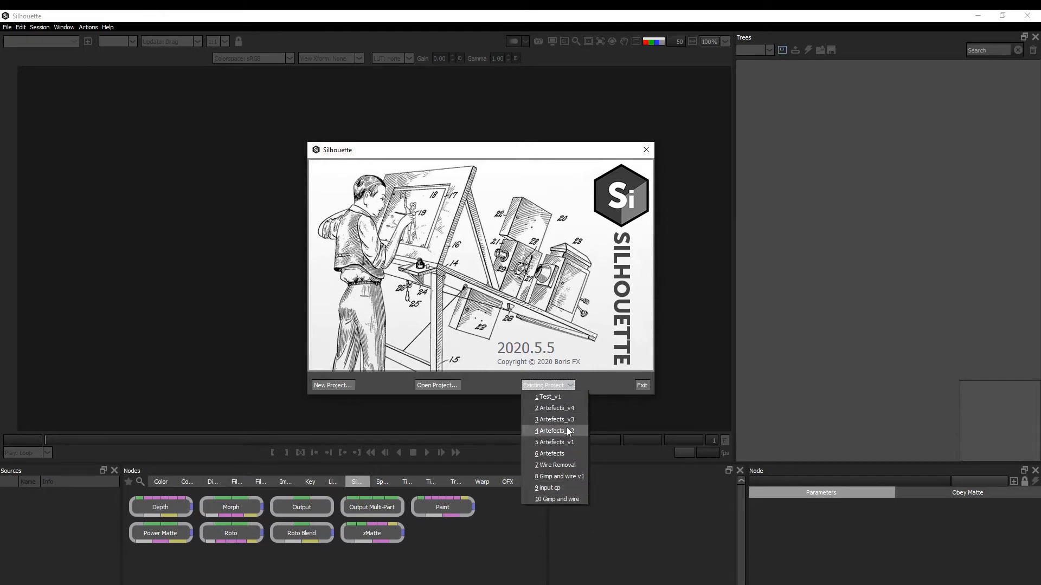
click(594, 388)
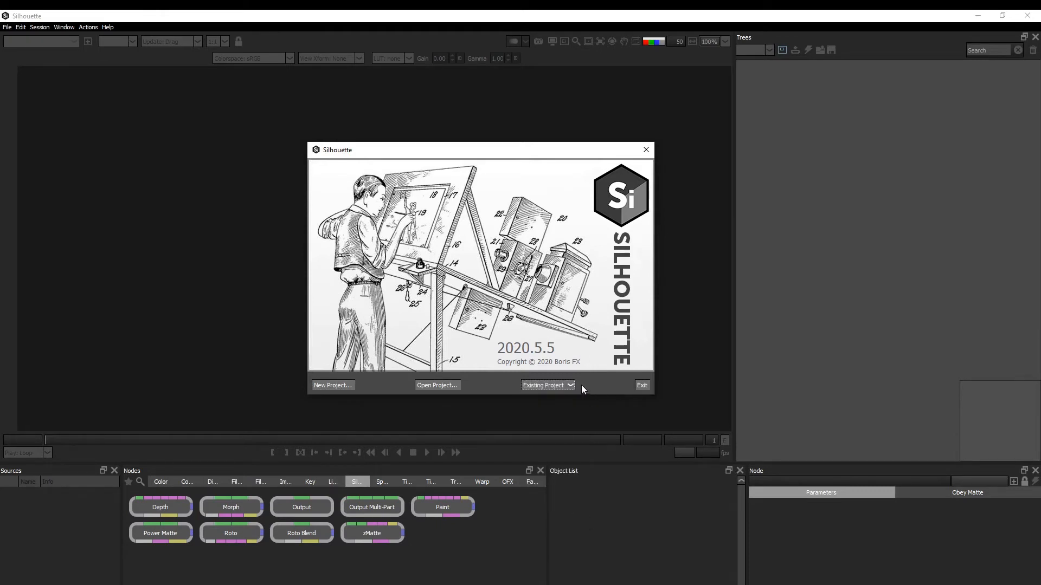
click(568, 384)
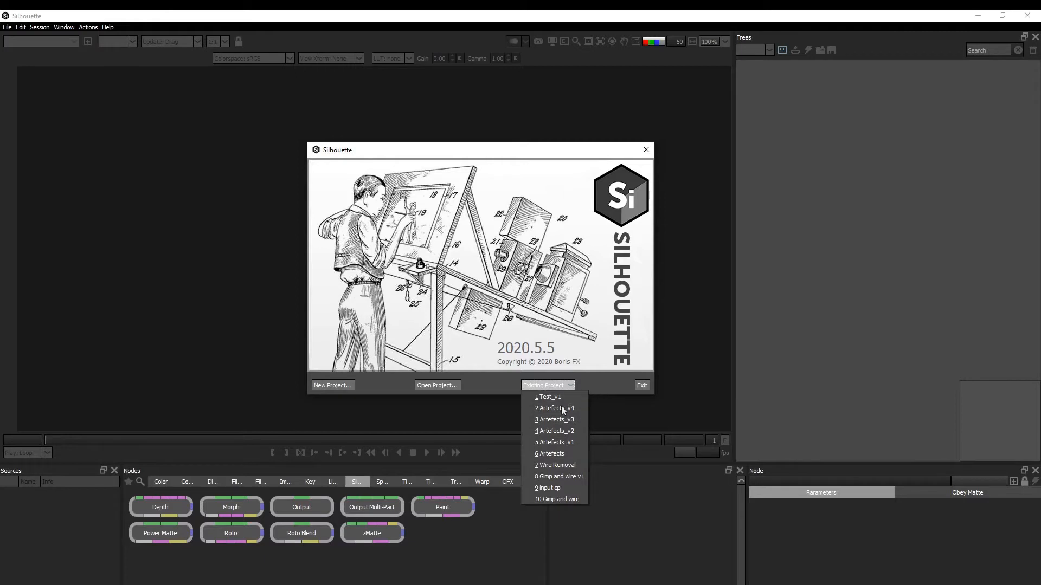
click(602, 385)
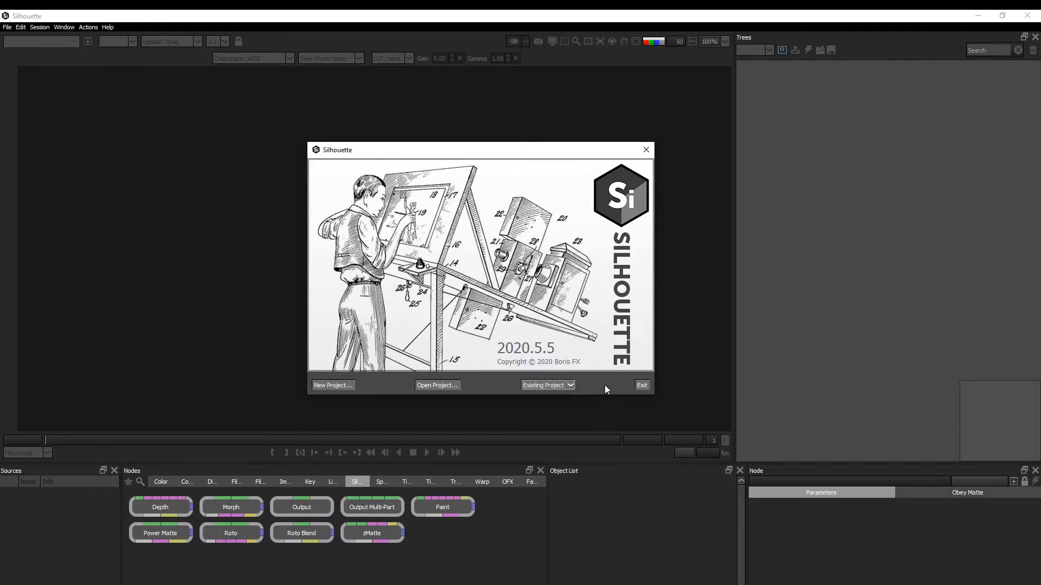
click(567, 386)
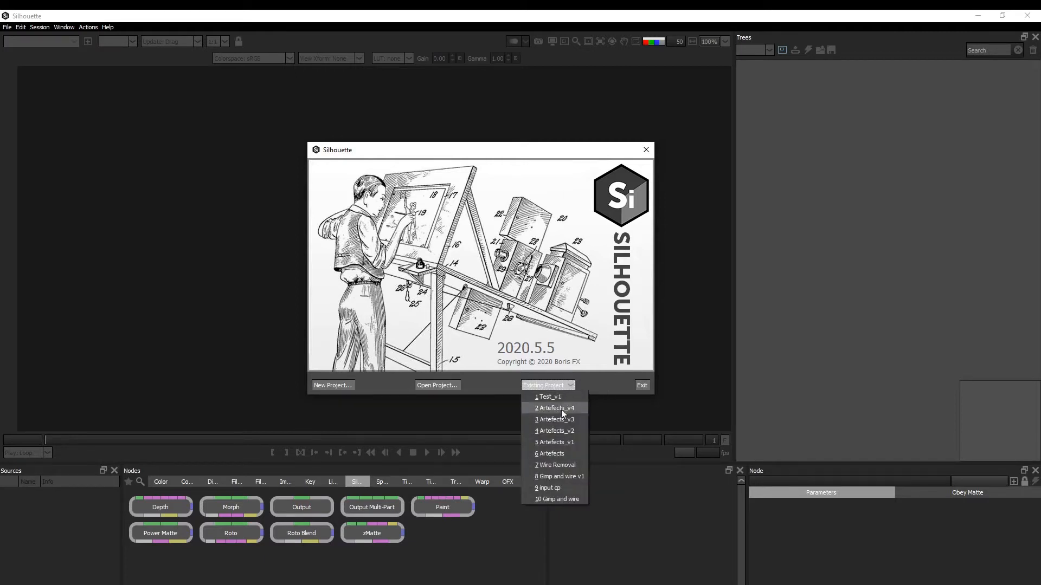
click(601, 385)
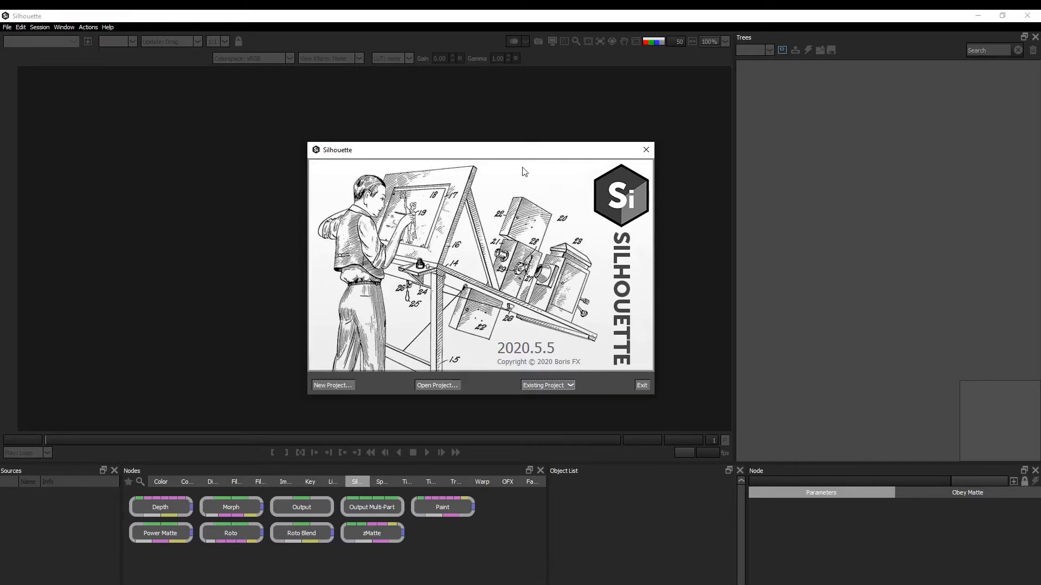
mouse_move(517, 154)
mouse_down()
mouse_move(524, 161)
mouse_move(512, 144)
mouse_up()
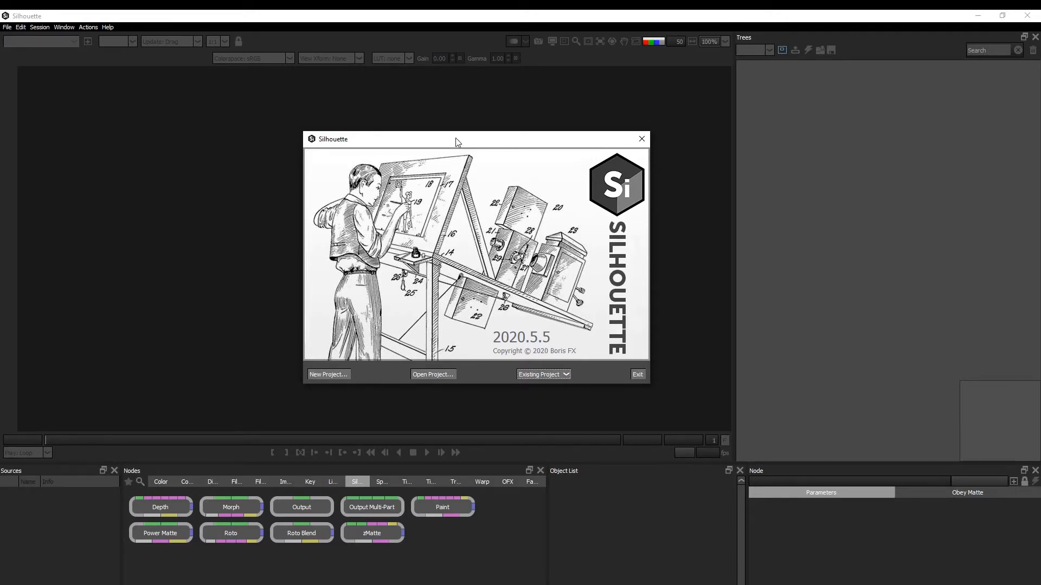
drag(455, 137, 453, 142)
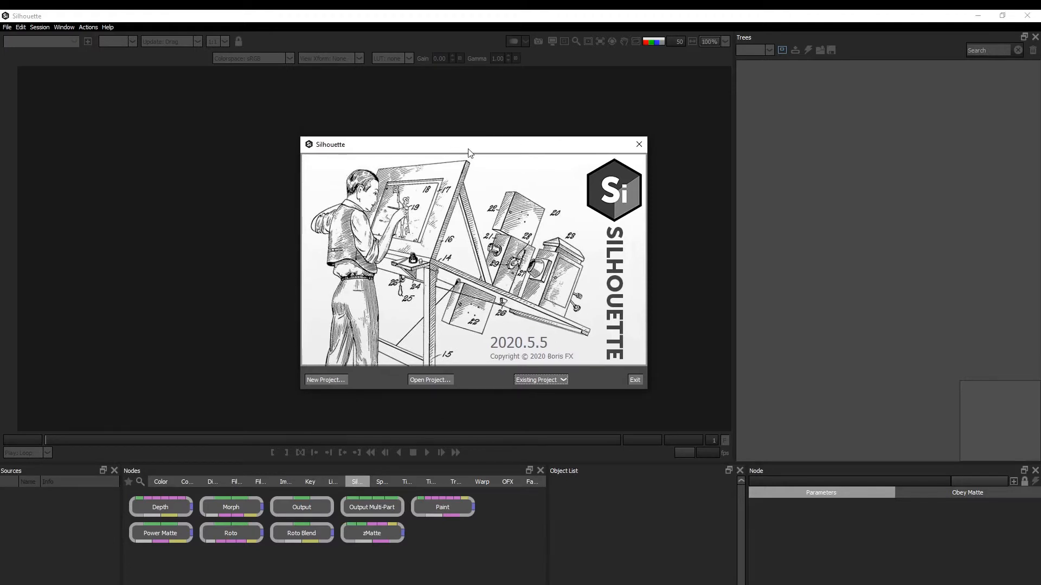
drag(471, 149, 465, 152)
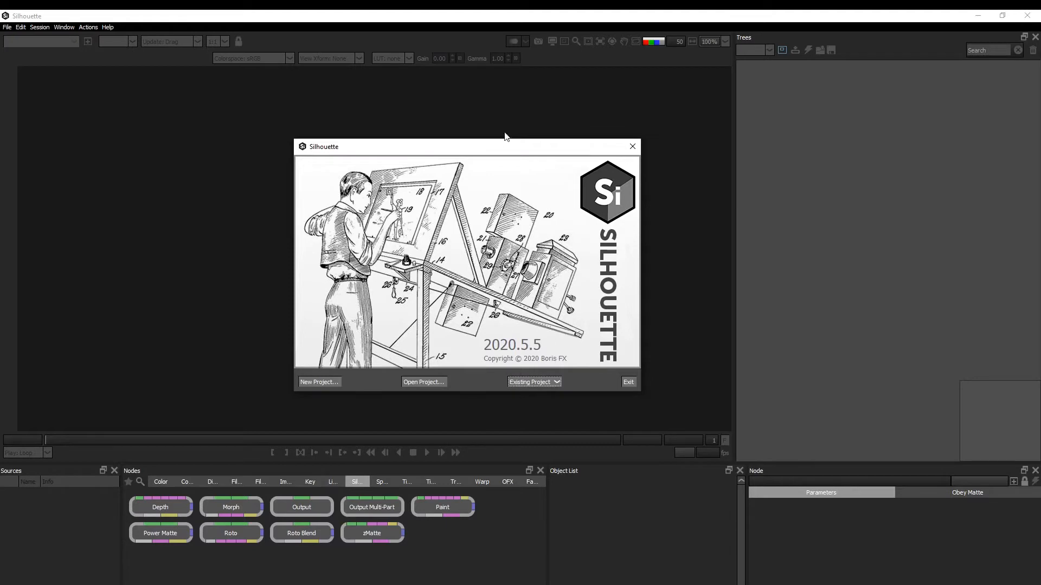
drag(493, 152, 490, 153)
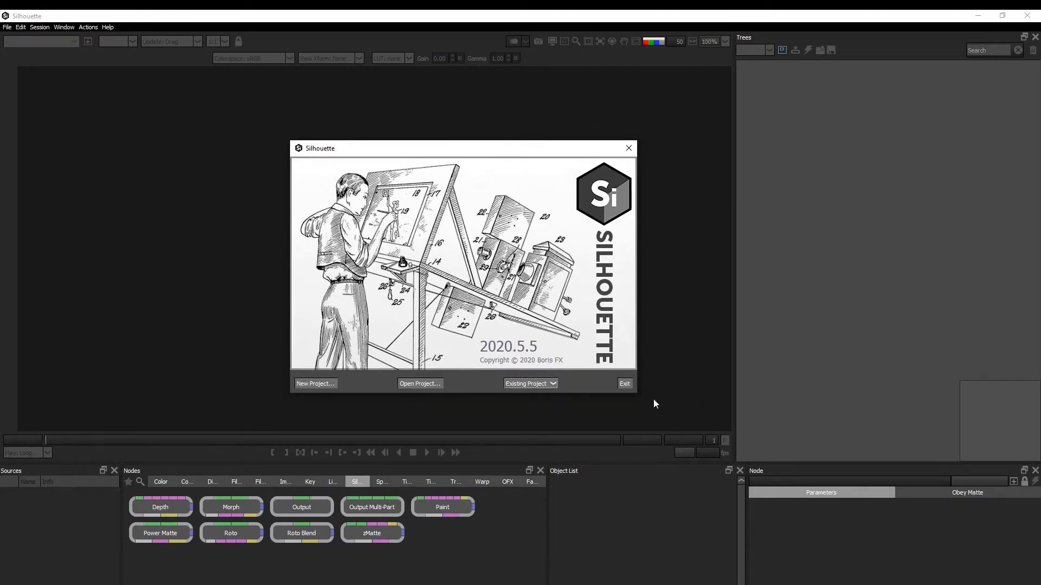
drag(542, 154, 552, 152)
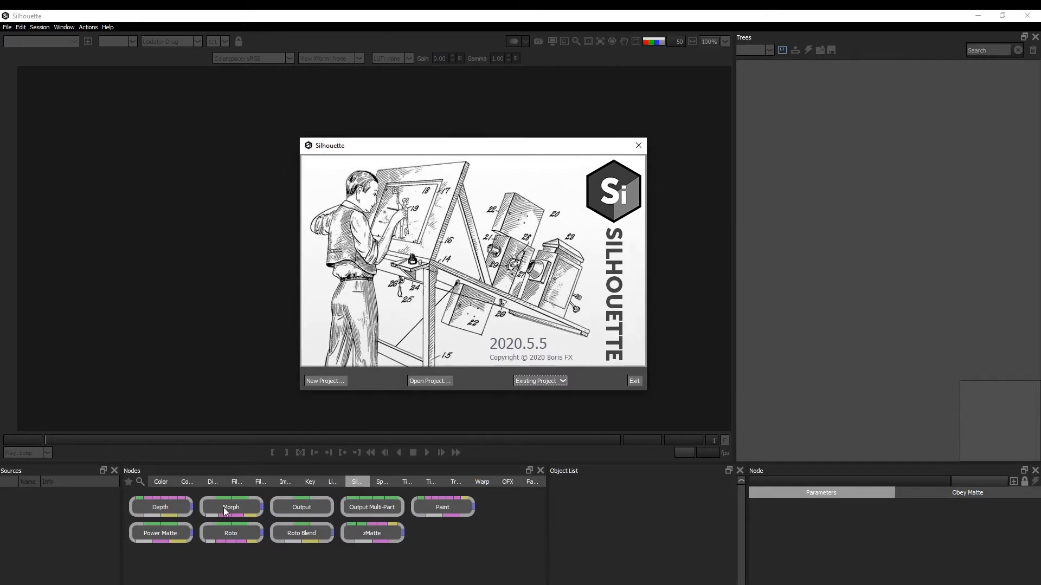
drag(480, 150, 484, 154)
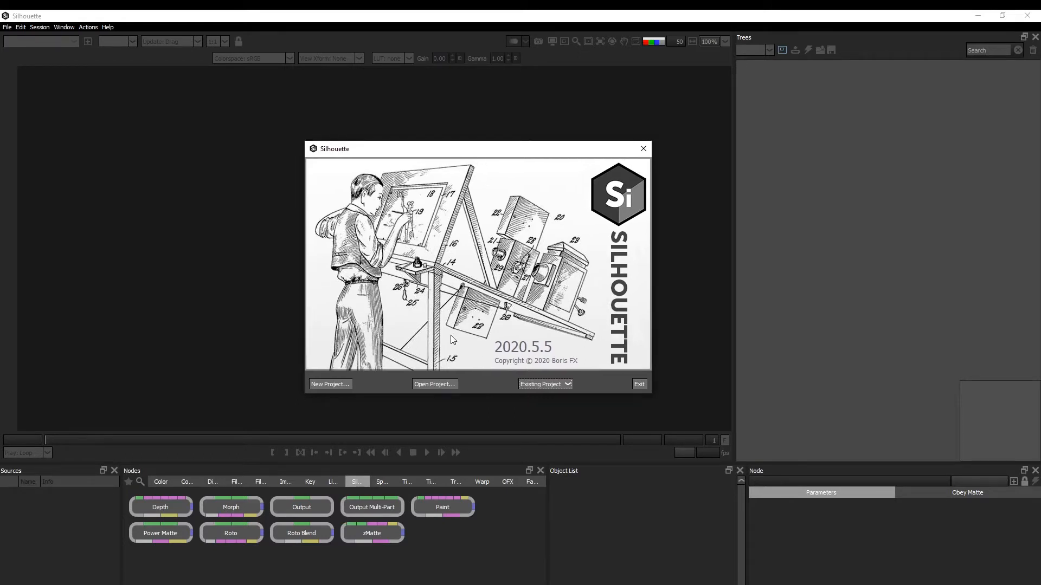
drag(470, 154, 463, 161)
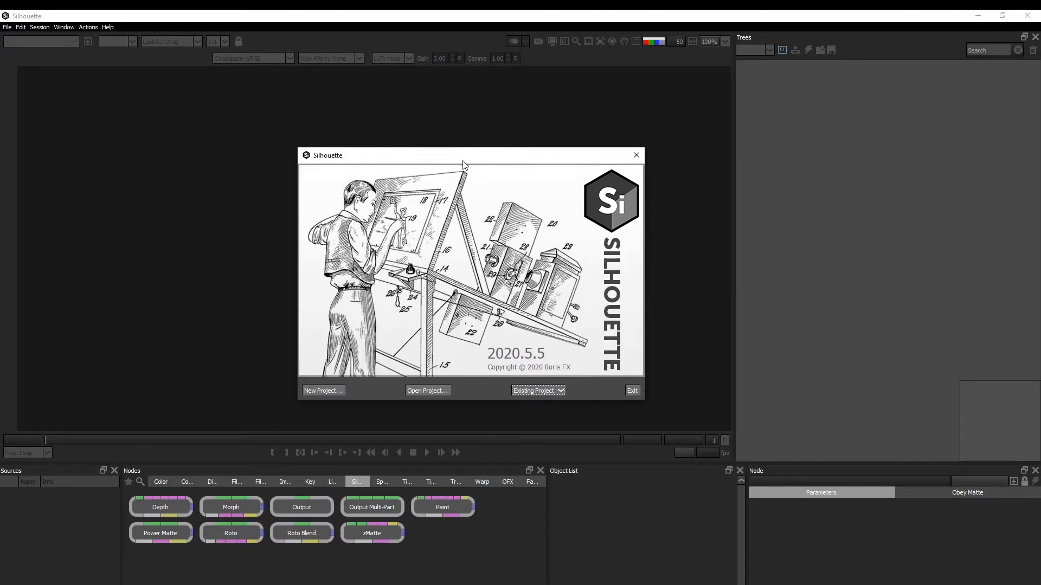
drag(464, 163, 458, 165)
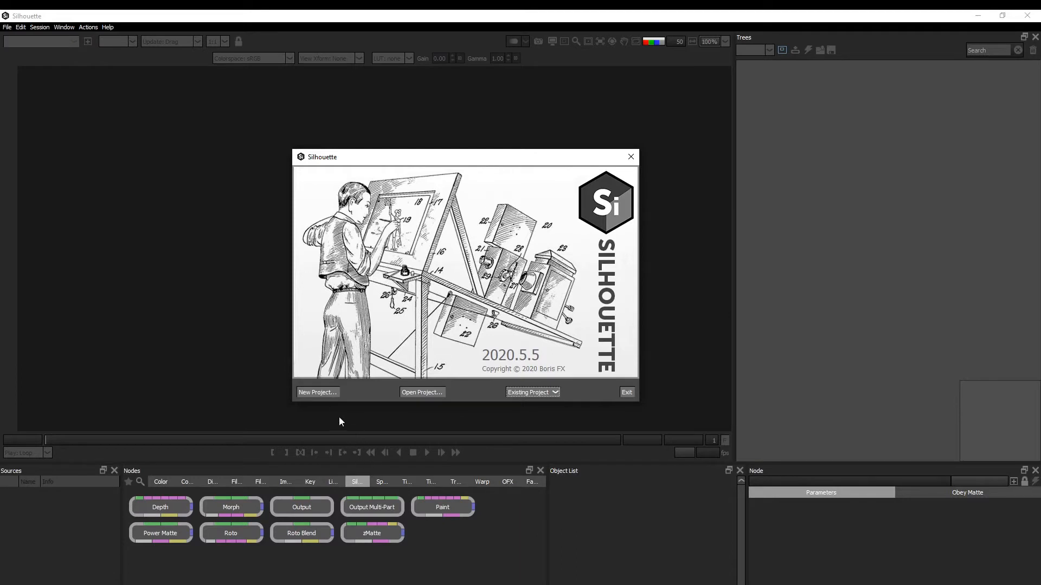
Create a new project named Test_2 in the Camera 360 projection/Output folder
click(326, 395)
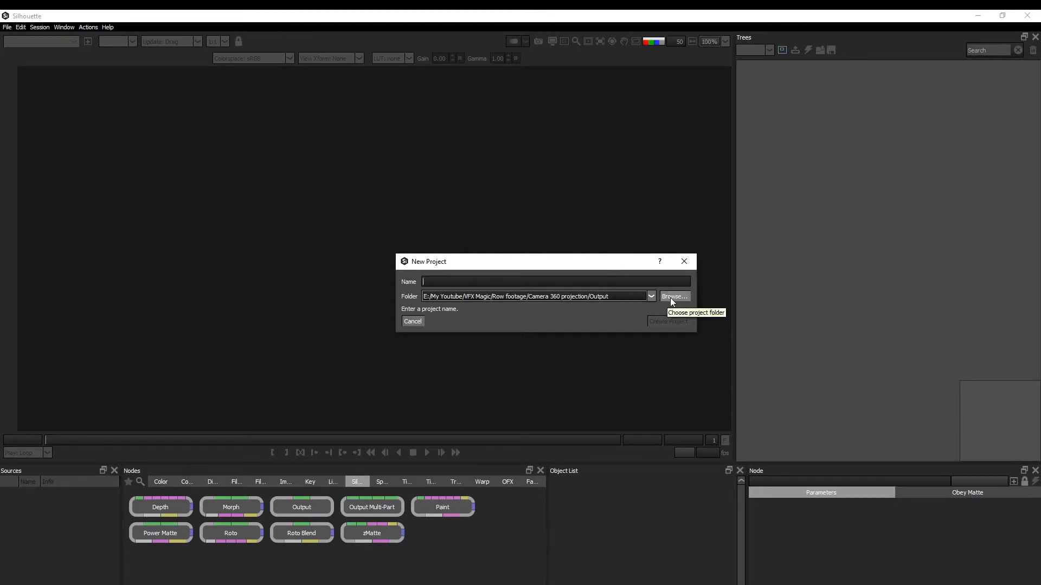
drag(445, 263, 440, 264)
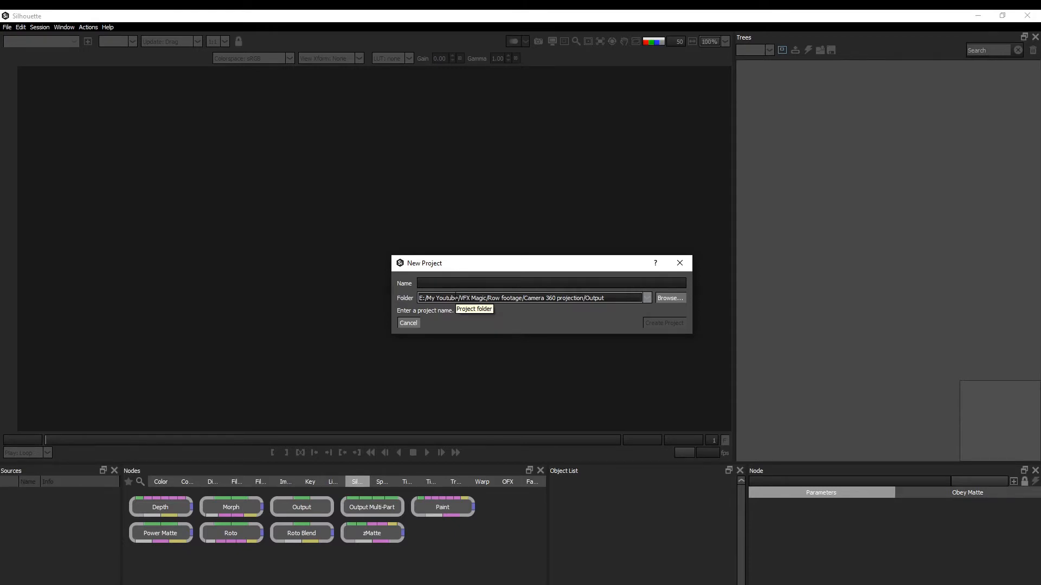
text(T)
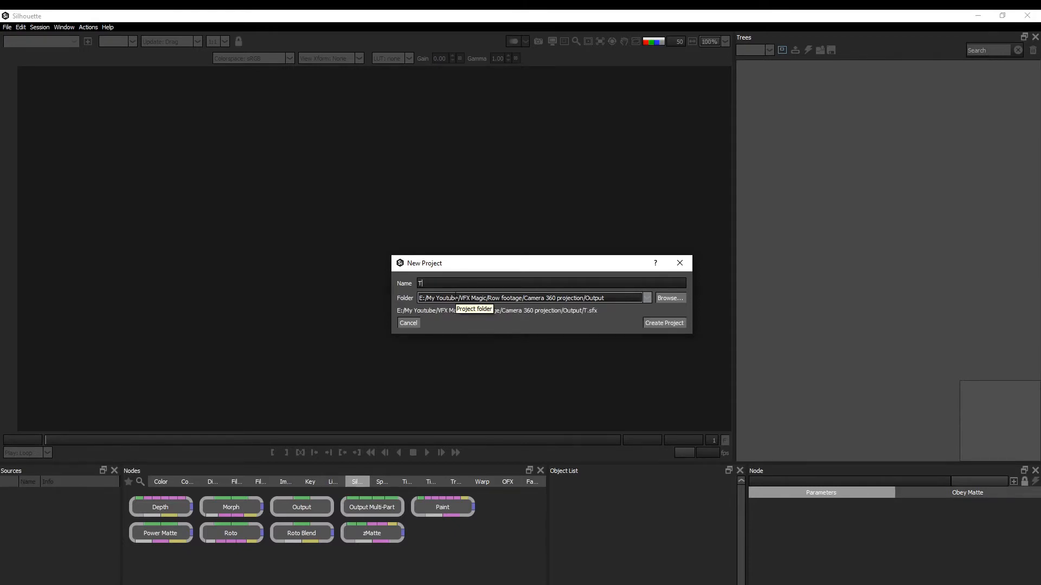
text(est_2)
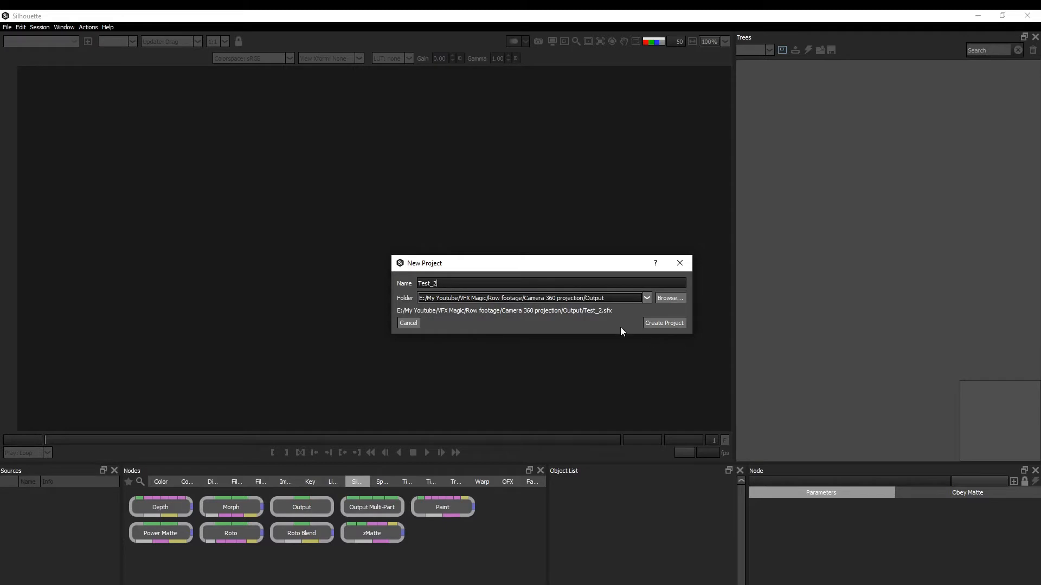
click(655, 323)
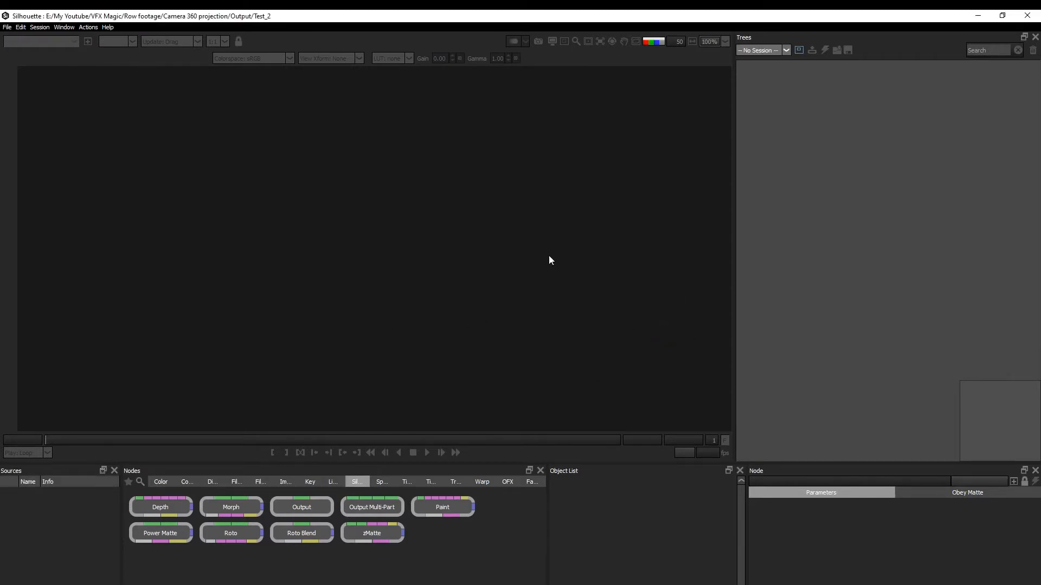
click(7, 28)
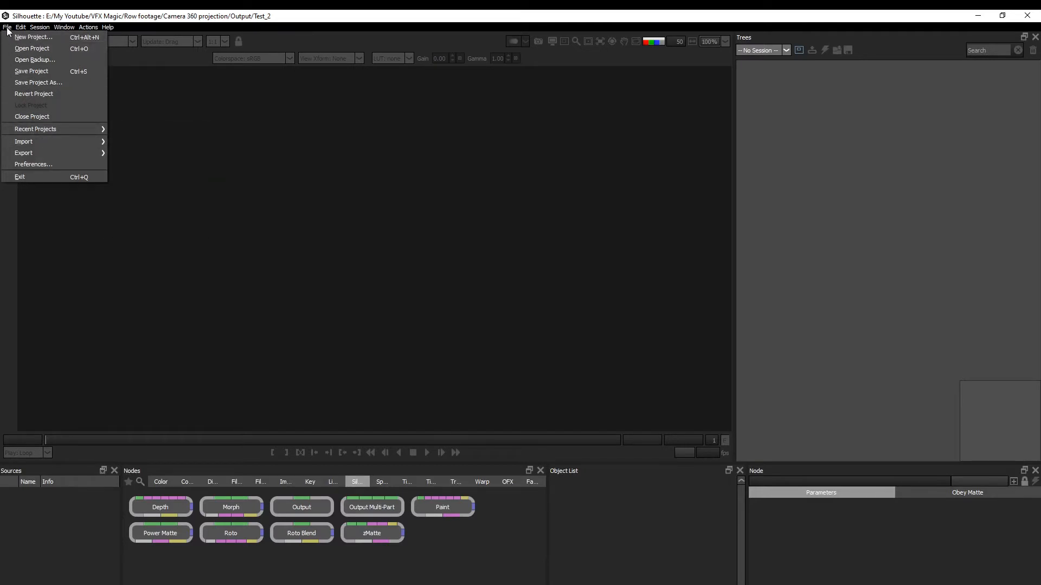
click(8, 28)
click(8, 28)
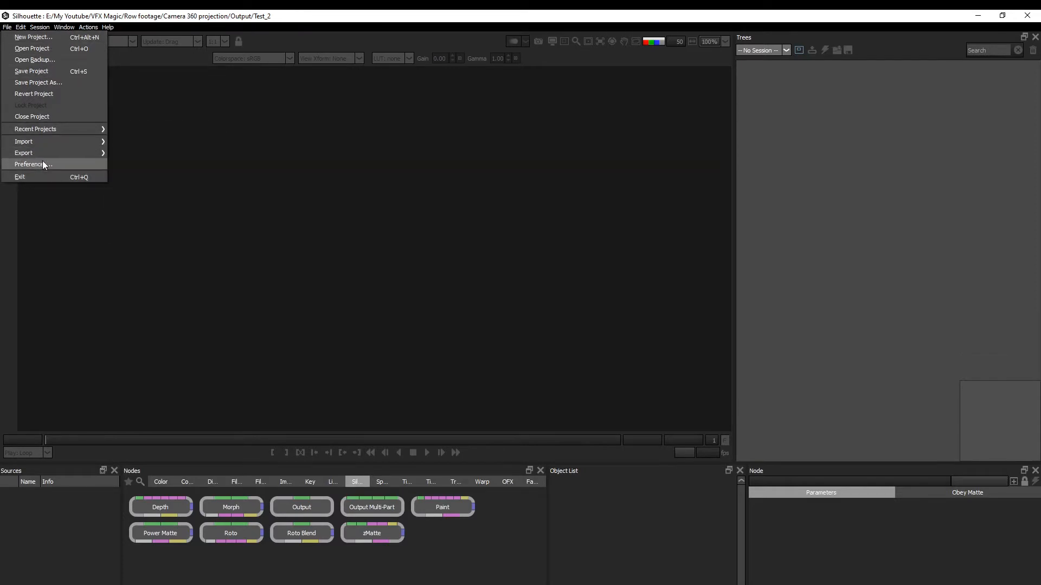
mouse_move(48, 152)
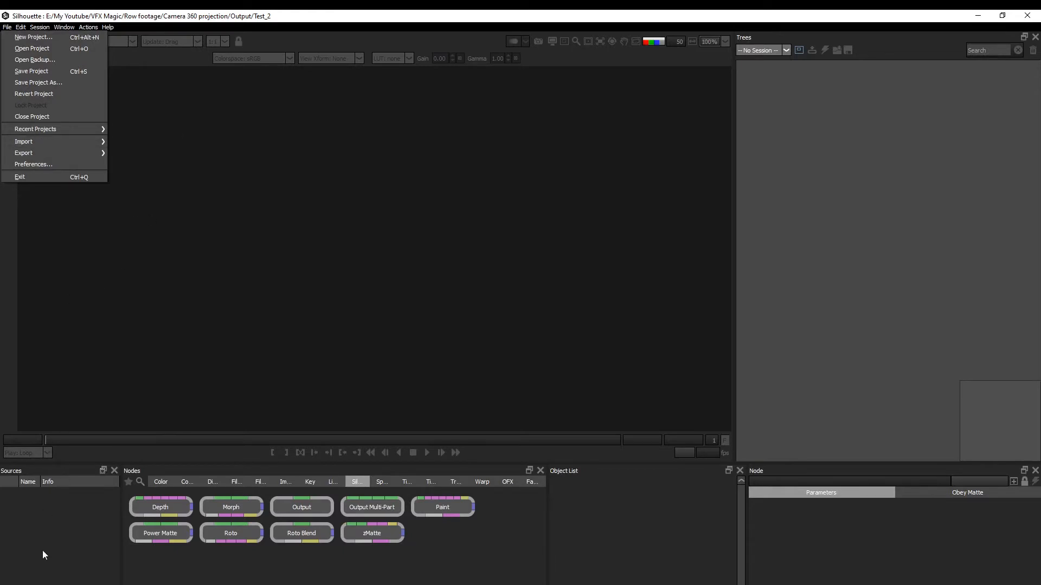
click(56, 532)
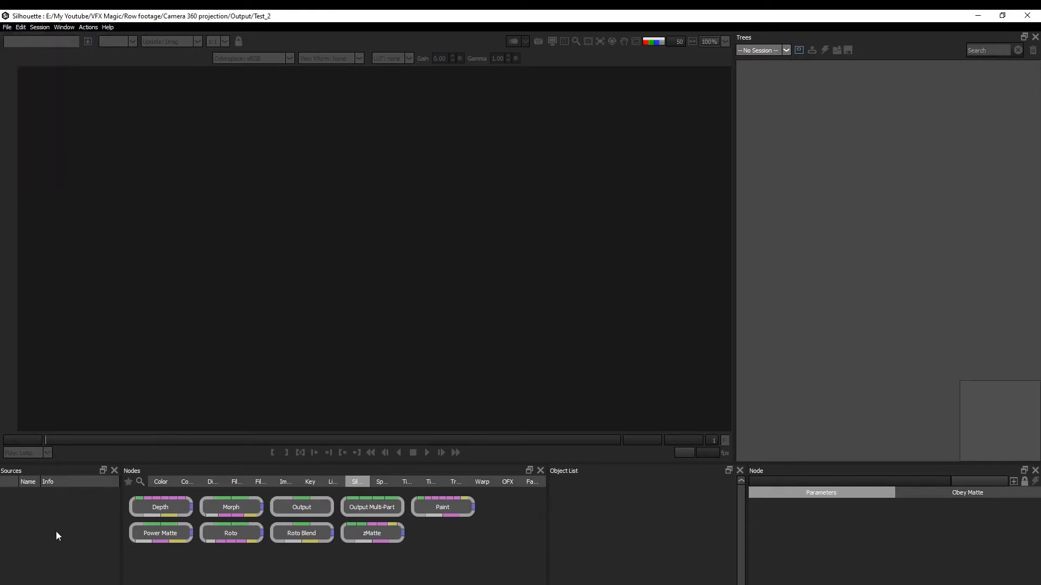
double_click(46, 500)
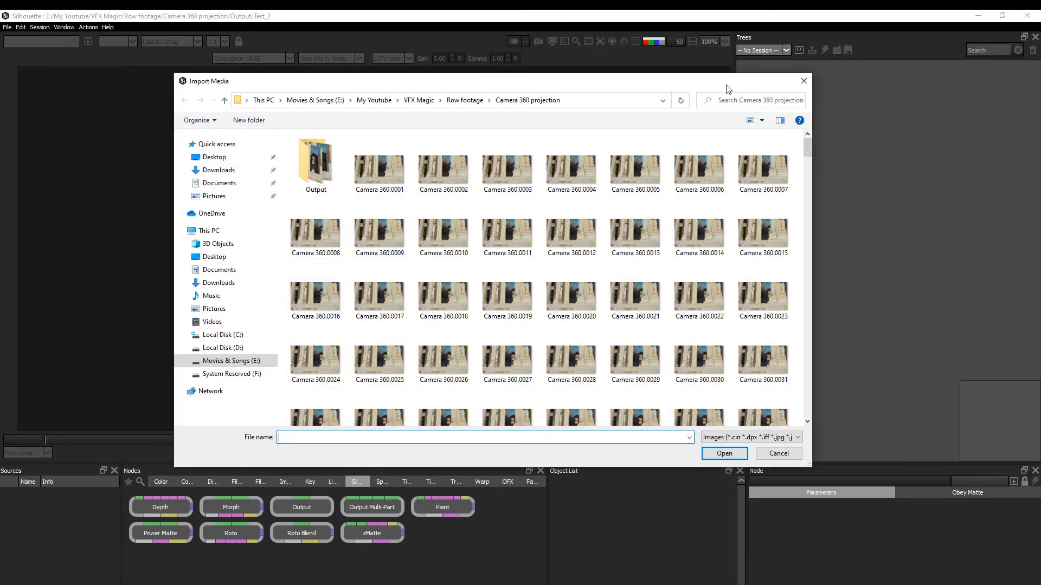
drag(726, 85, 713, 78)
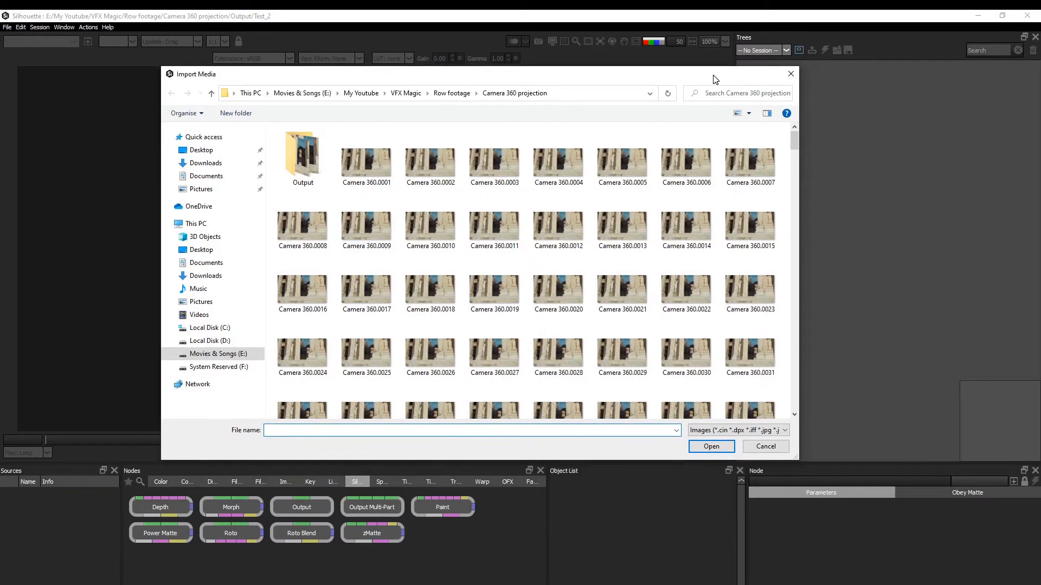
click(375, 167)
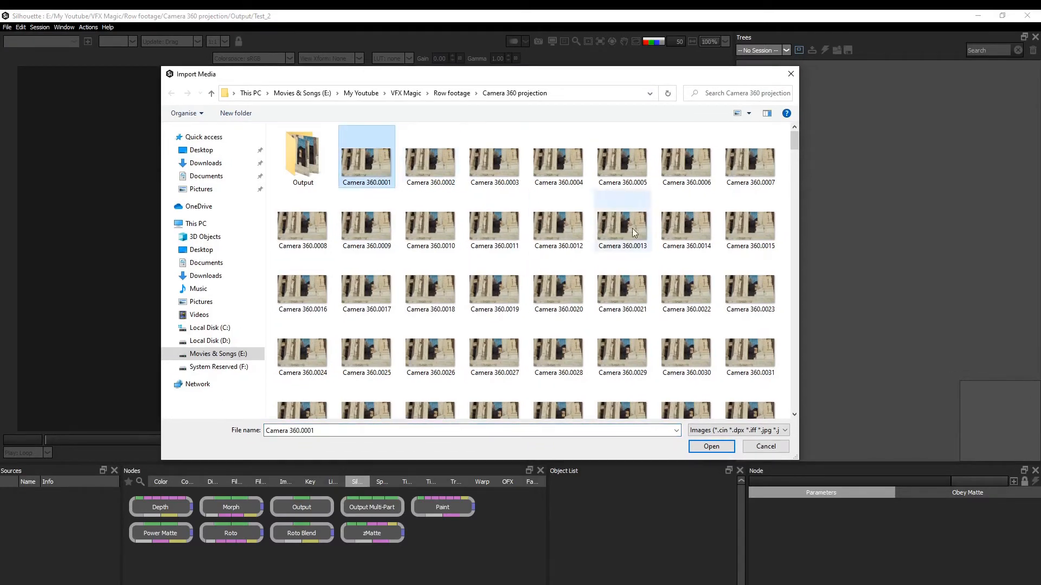
click(791, 73)
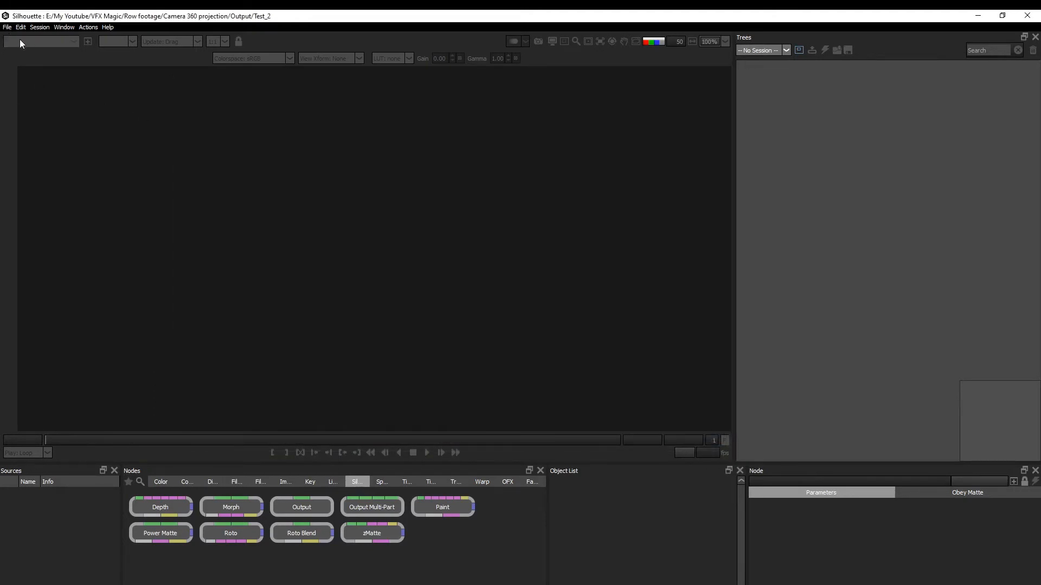
Import the Camera 360 JPEG image sequence as media, choosing its first frame, Camera 360.0001, from the Camera 360 projection folder
click(8, 28)
mouse_move(35, 141)
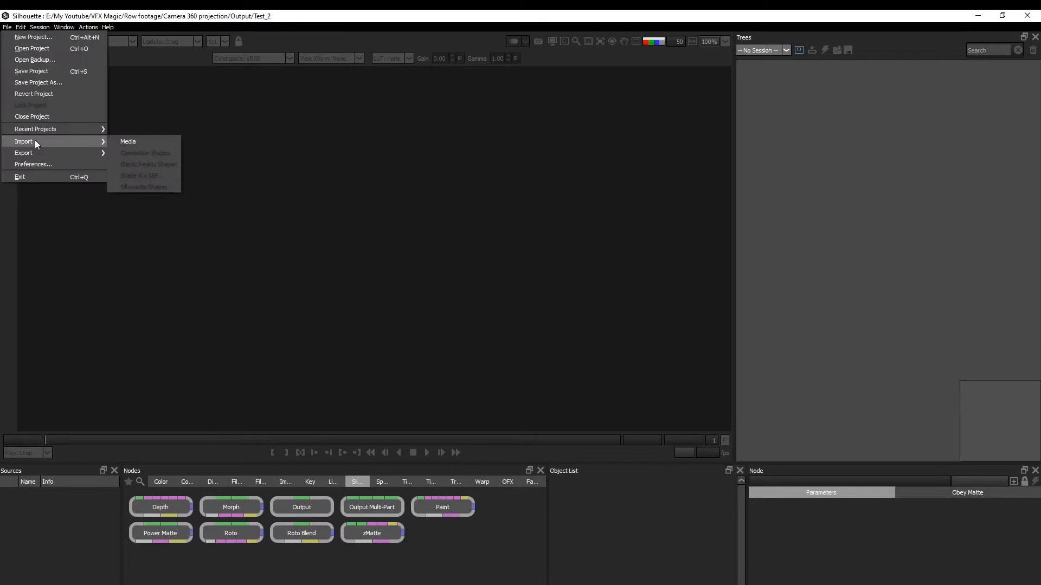
click(141, 143)
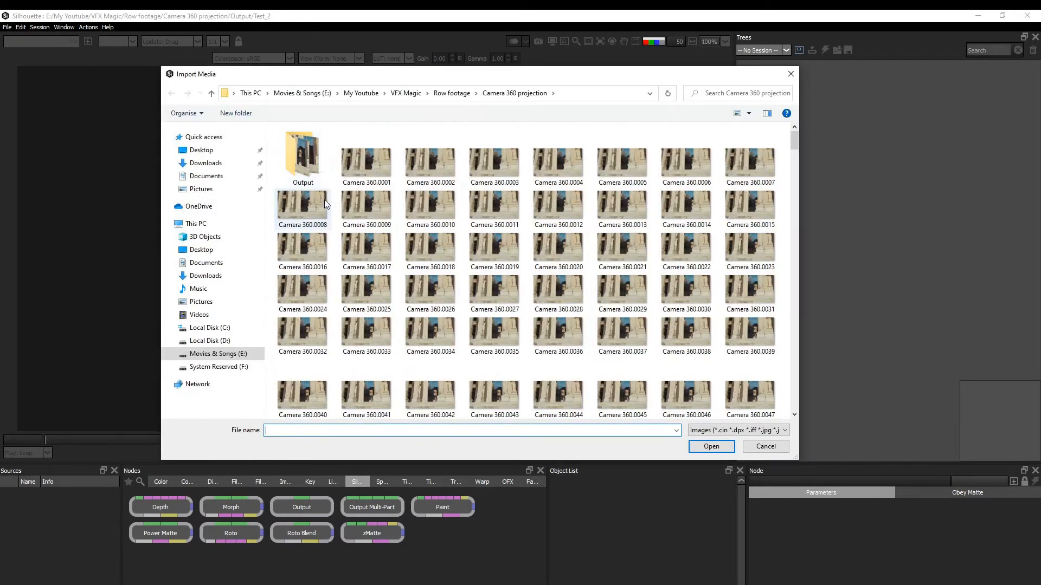
click(367, 161)
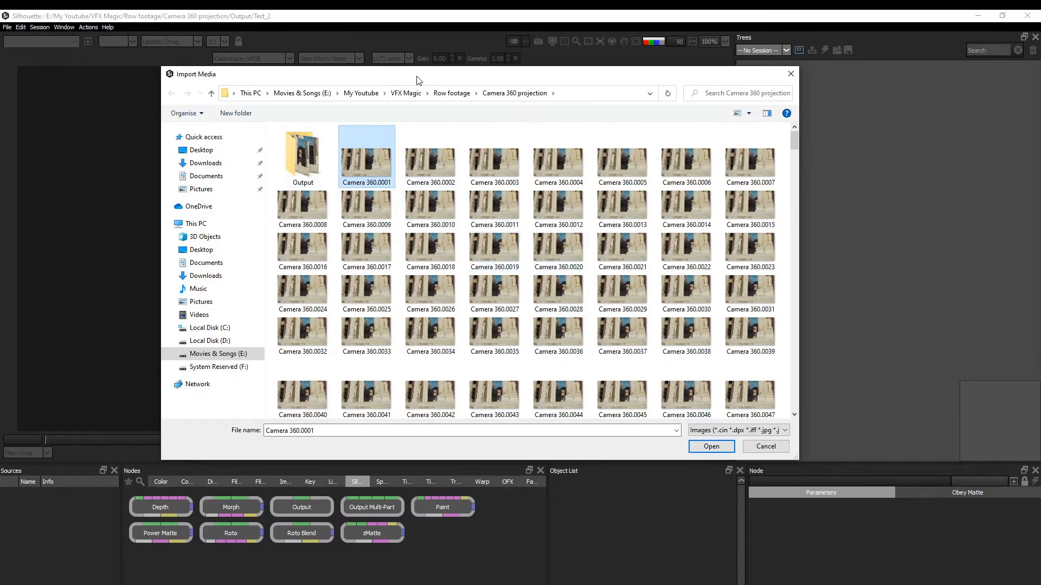
drag(417, 81, 404, 86)
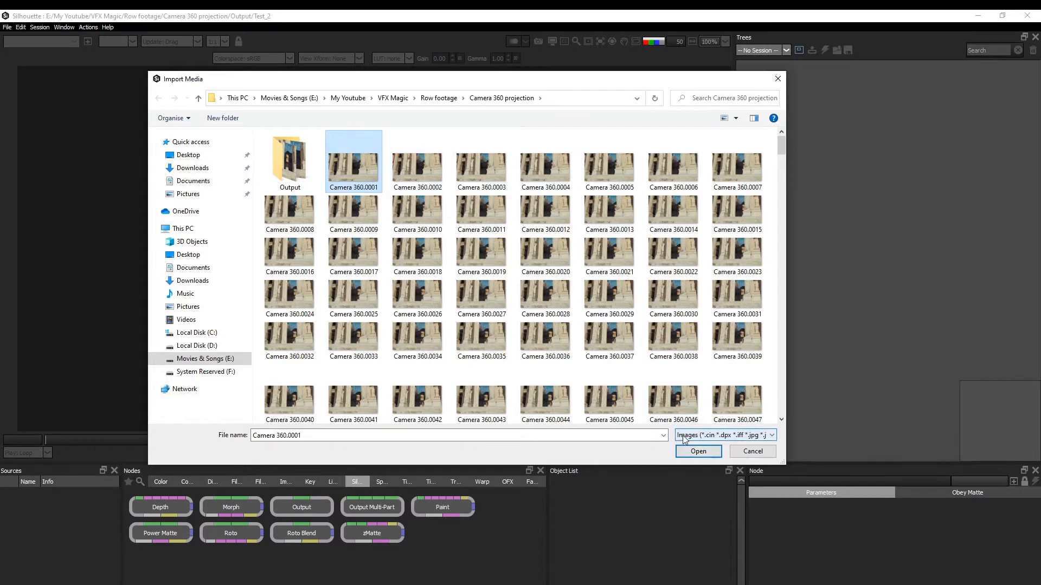
click(712, 437)
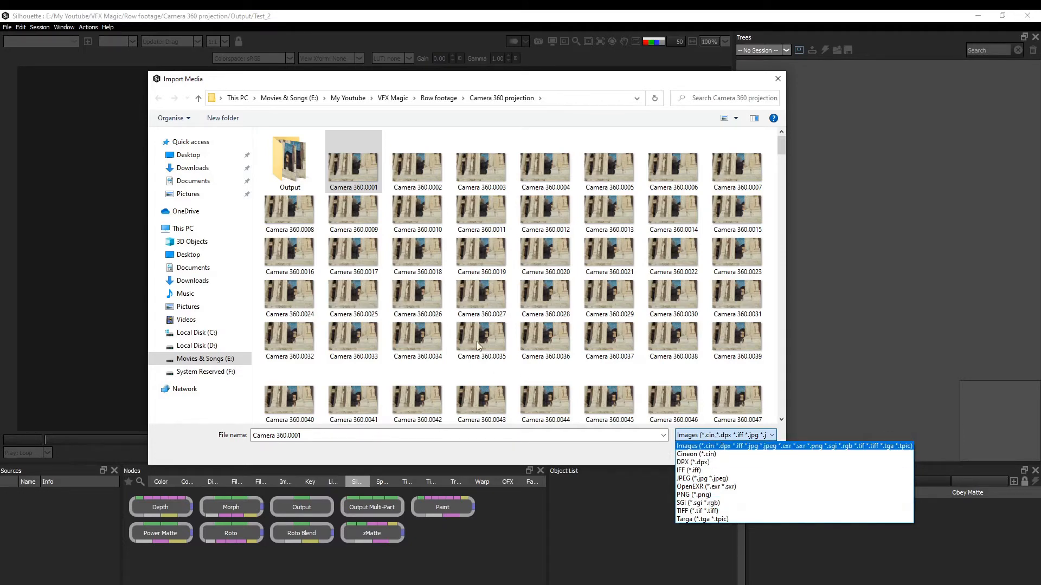
click(363, 176)
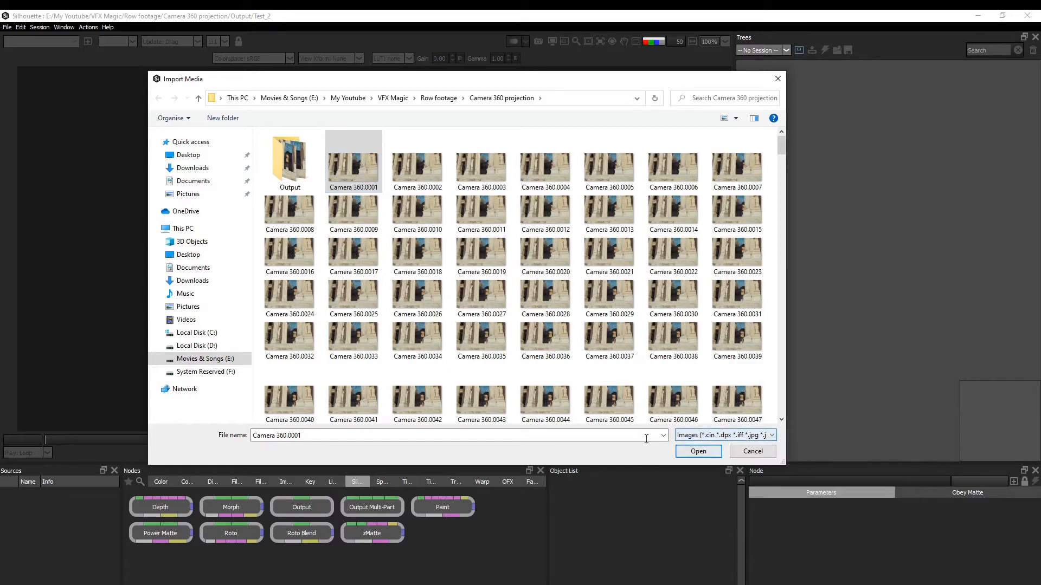
click(698, 453)
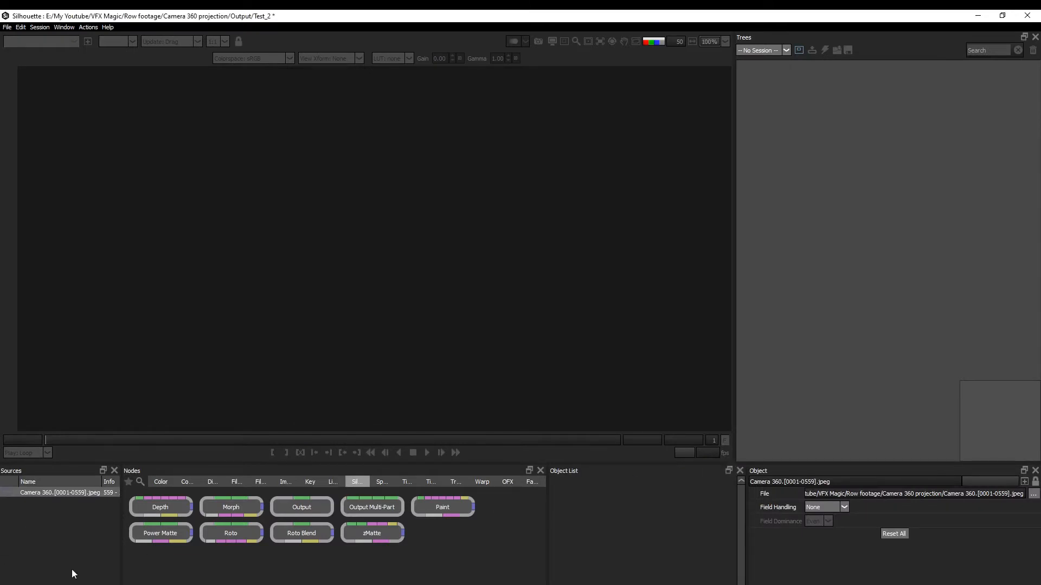
Display the Camera 360 source as a thumbnail and try starting a session by adding it to the node tree
click(102, 572)
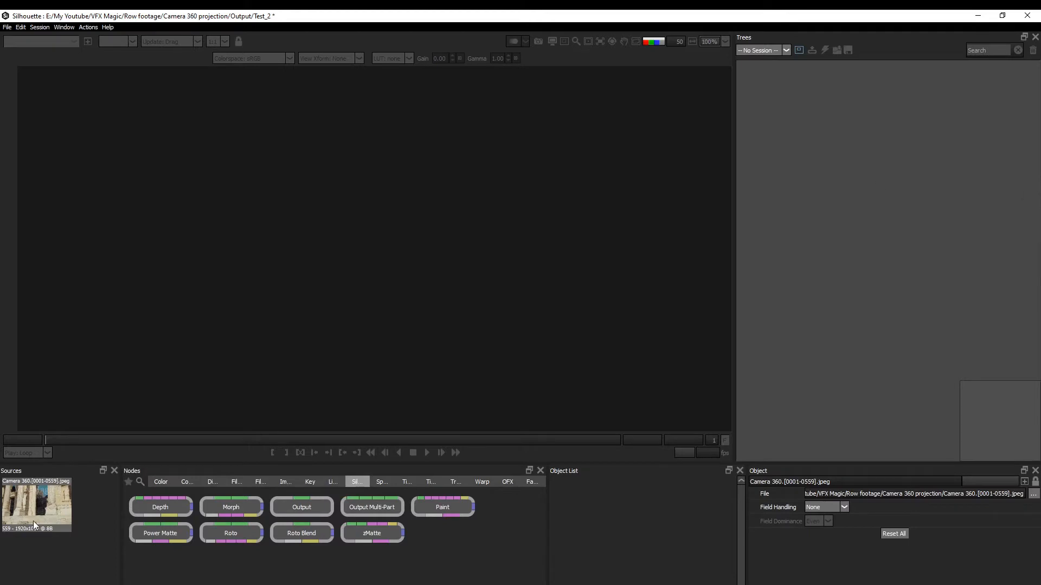
drag(33, 503, 944, 209)
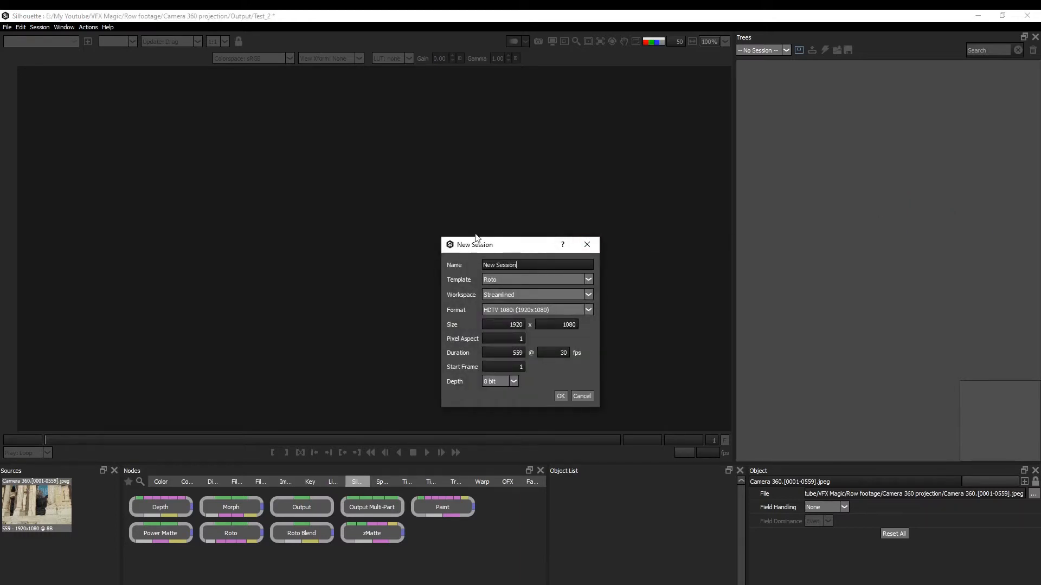
click(590, 245)
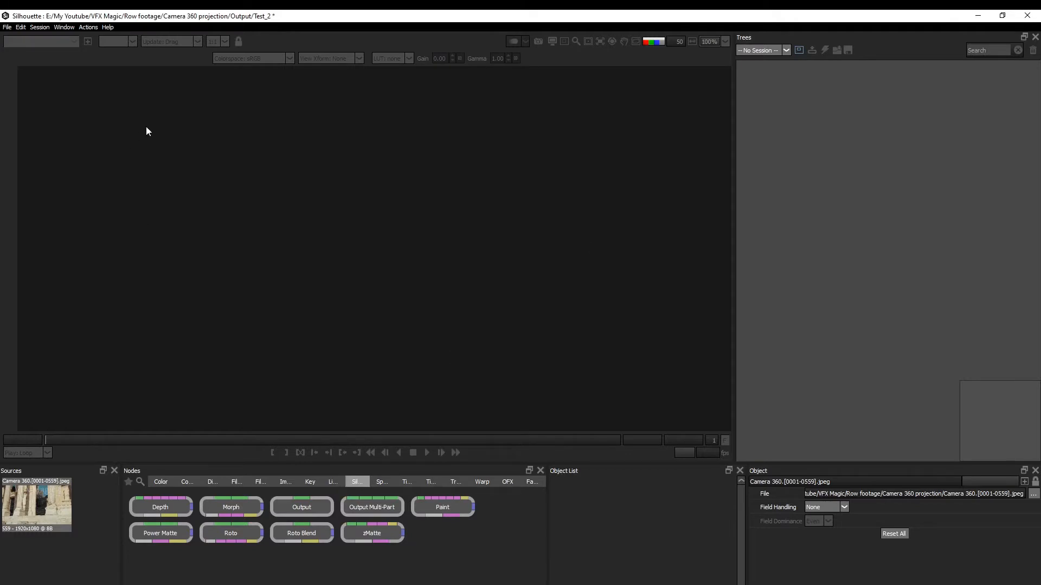
Start a new session and name it Roto_piller
click(20, 28)
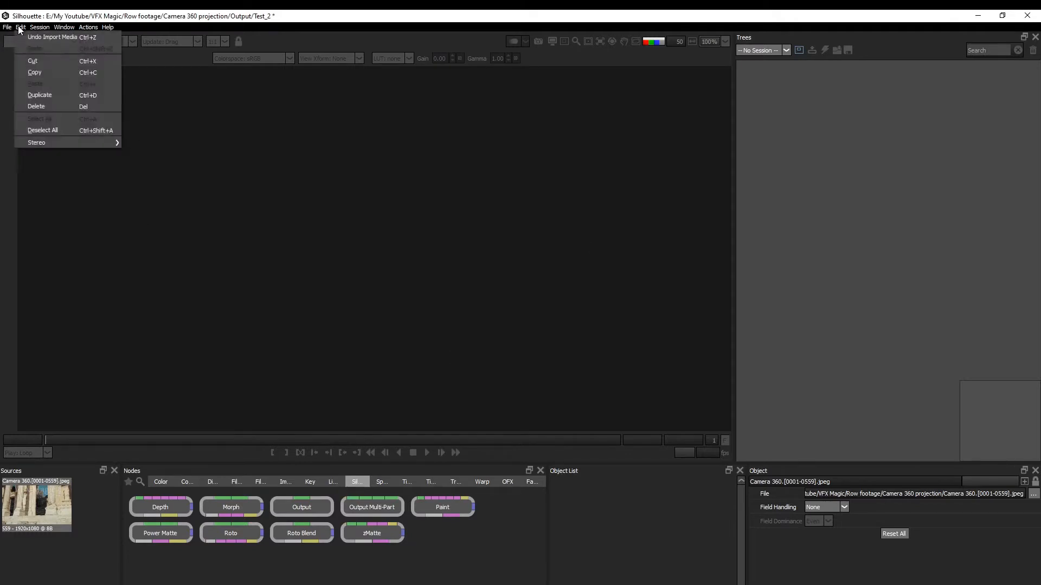
mouse_move(38, 28)
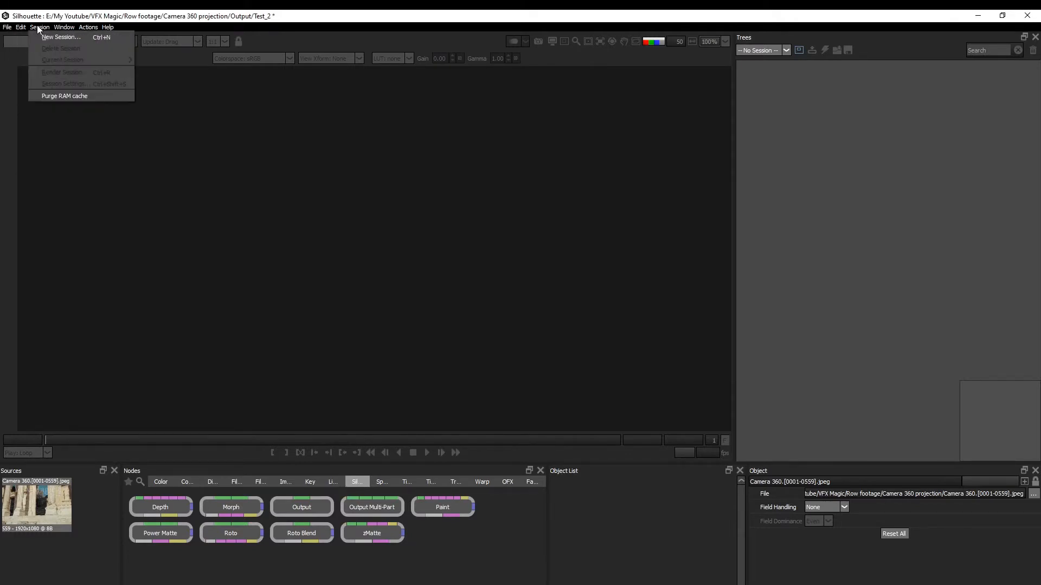
click(46, 37)
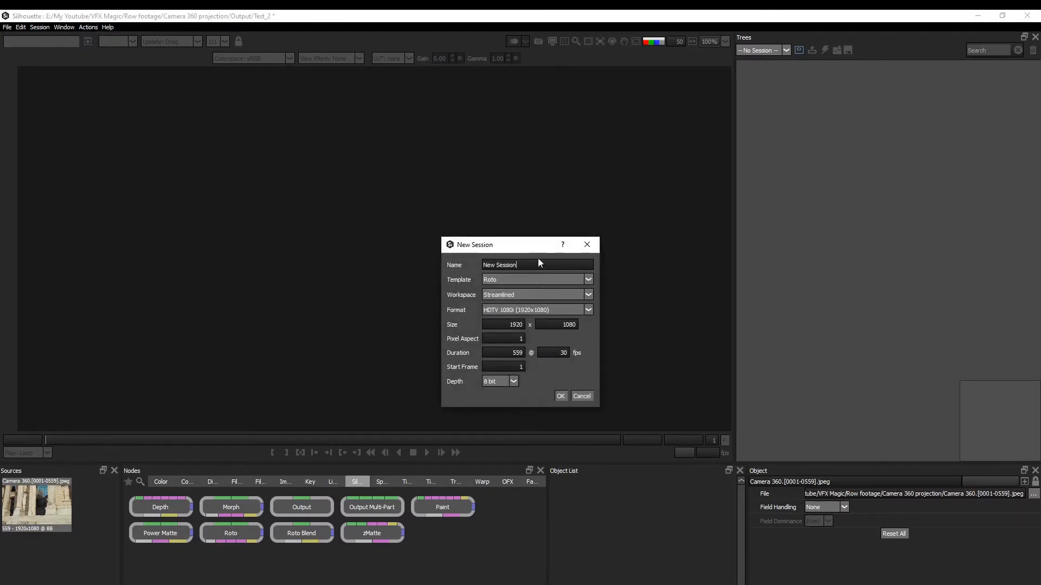
drag(531, 244, 492, 265)
double_click(516, 264)
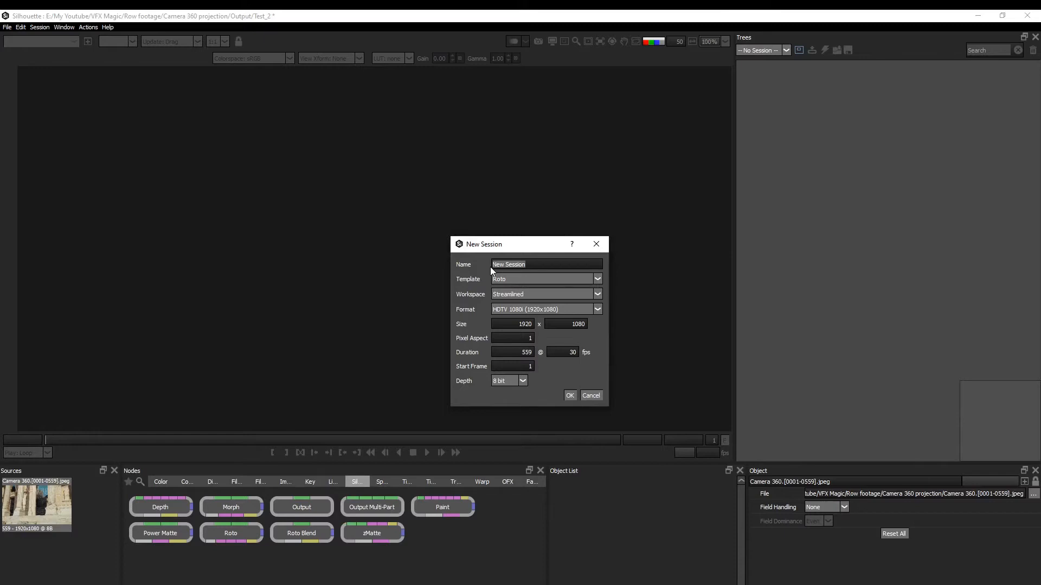
text(Roto_piller)
Set the new session's template to None and review the other template options
click(496, 280)
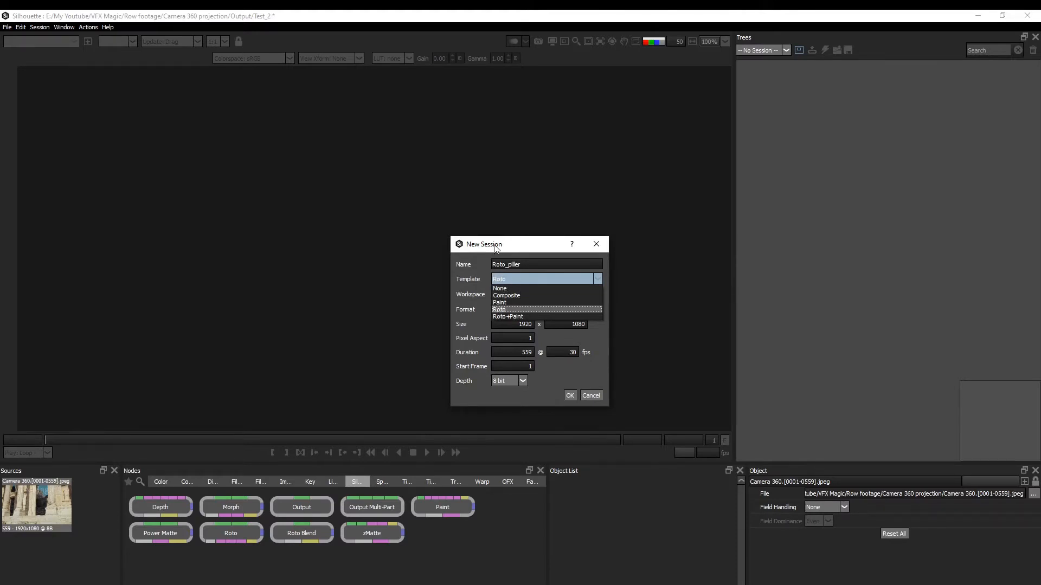
click(502, 289)
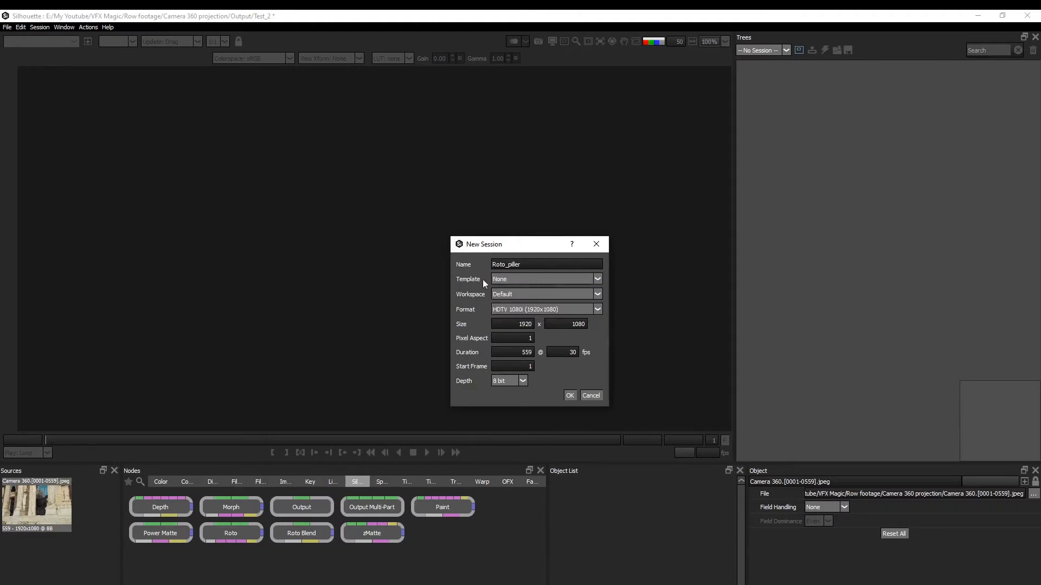
click(500, 279)
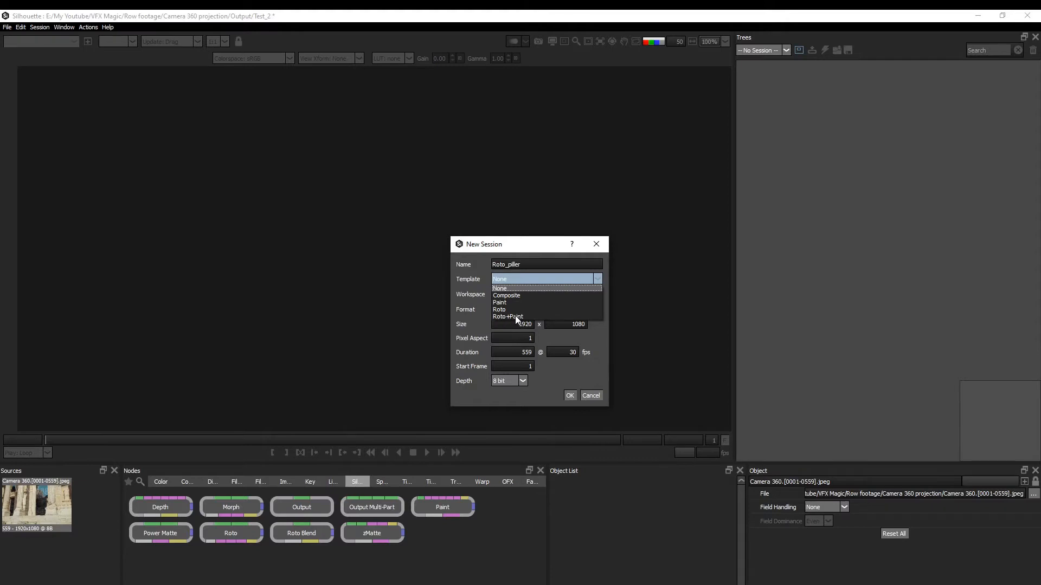
click(503, 290)
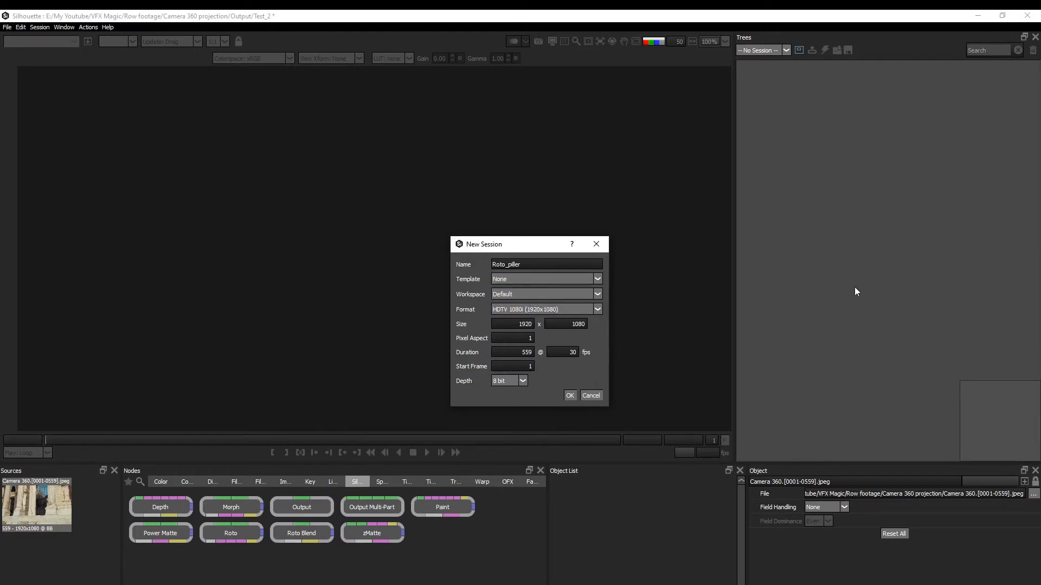
Set the session template to Roto and review the workspace layouts, keeping Streamlined
click(509, 279)
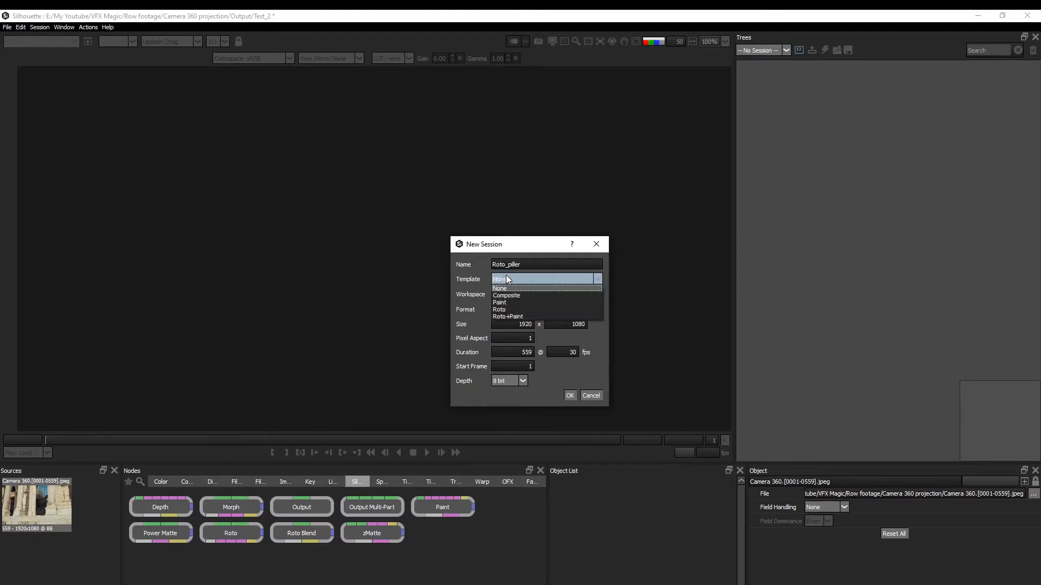
click(506, 309)
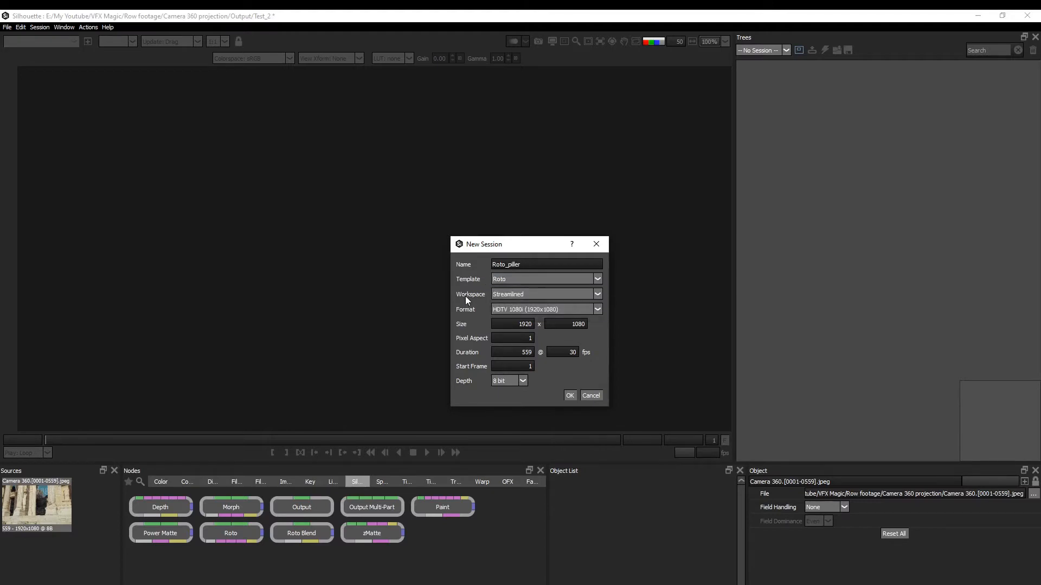
click(495, 293)
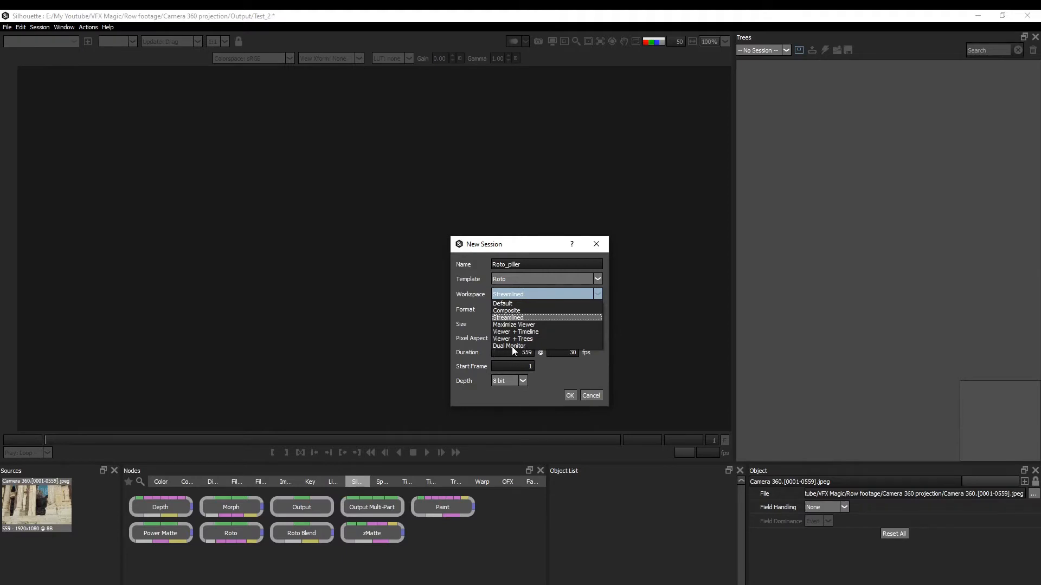
click(522, 252)
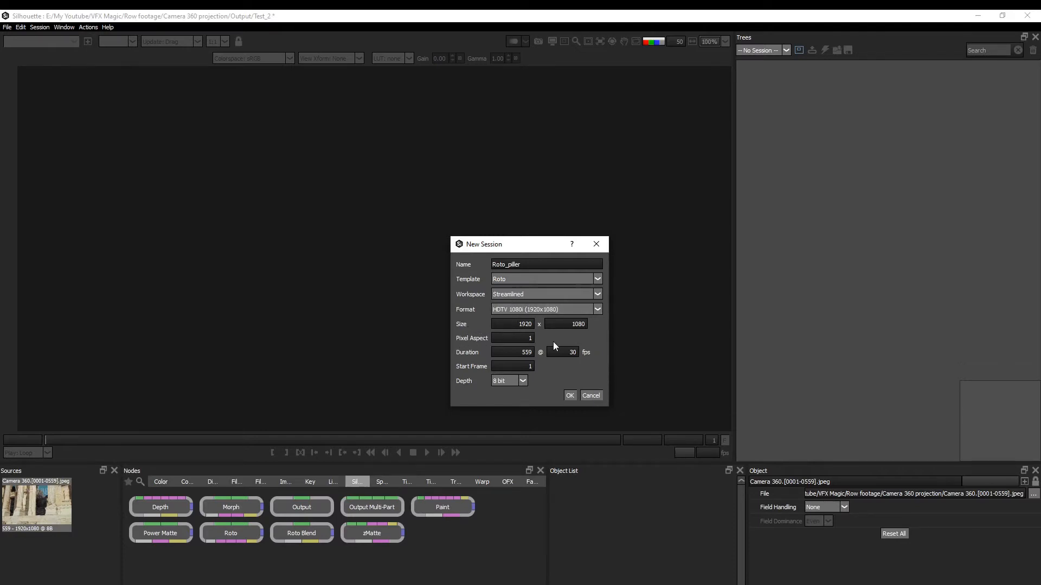
Review the duration, frame rate and depth settings, keep 30 fps and 8 bit, and create the session
double_click(518, 353)
drag(562, 353, 584, 353)
drag(570, 352, 588, 356)
drag(548, 245, 541, 241)
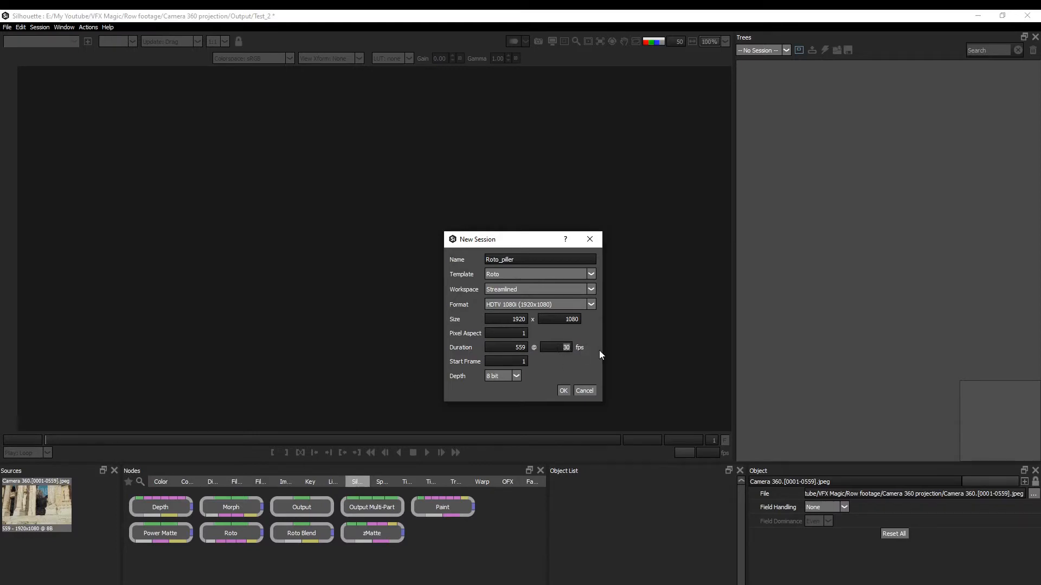
click(518, 376)
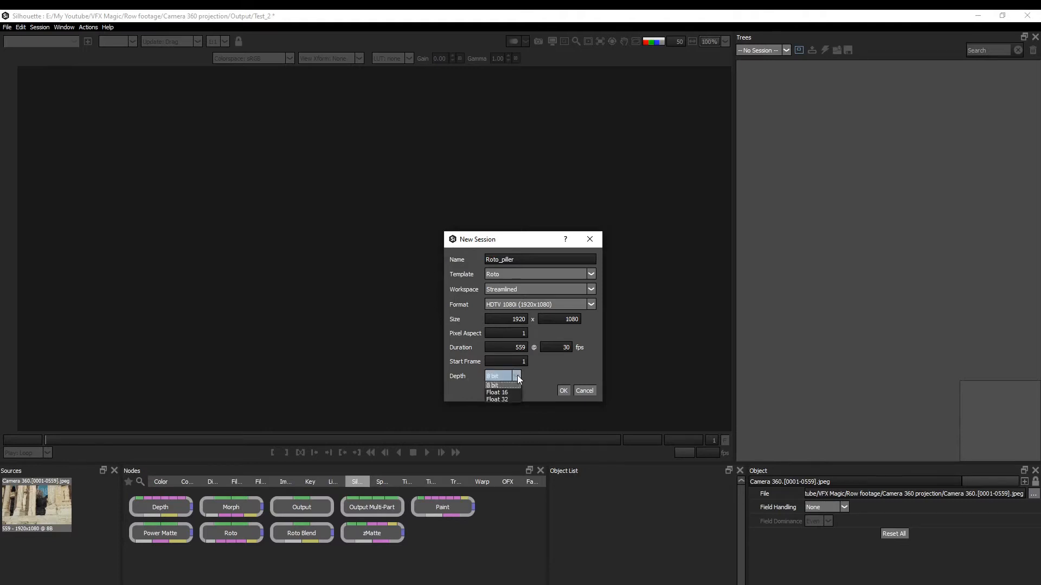
click(533, 379)
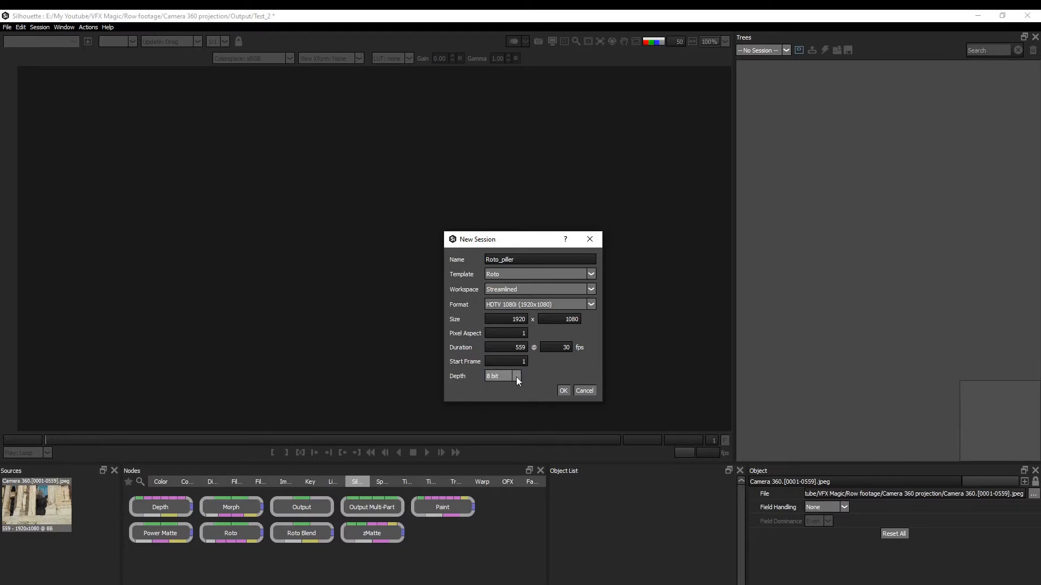
click(564, 391)
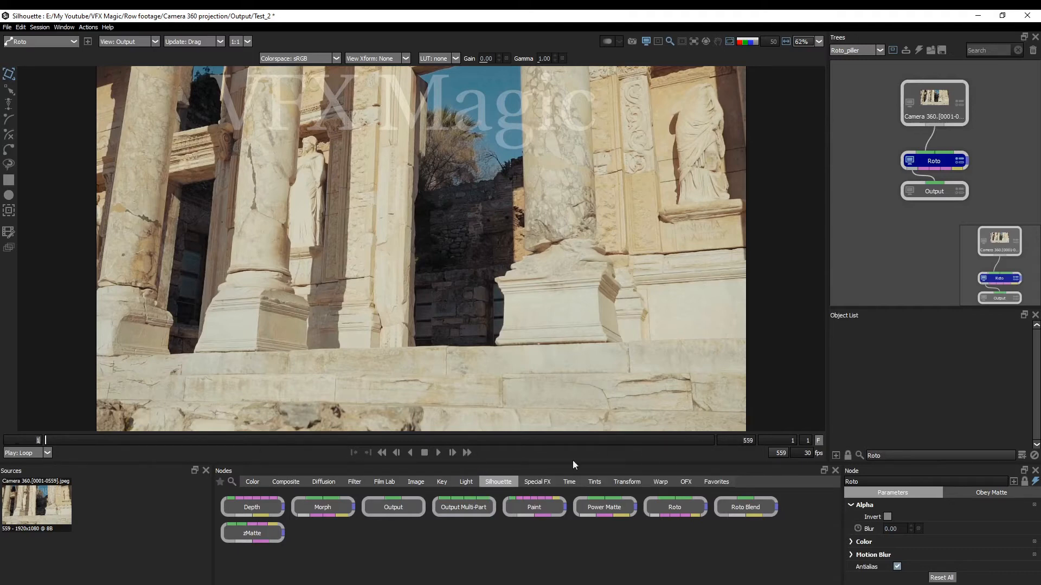
View the footage at frames 38, 100 and 300 by entering each frame number
click(748, 440)
key(Tab)
text(38)
key(Return)
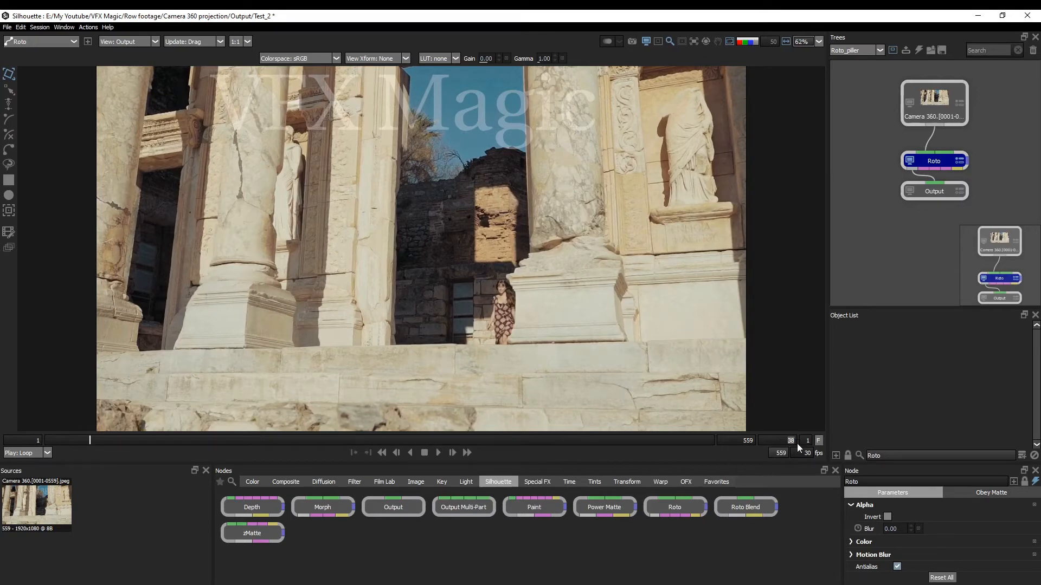
text(100)
key(Return)
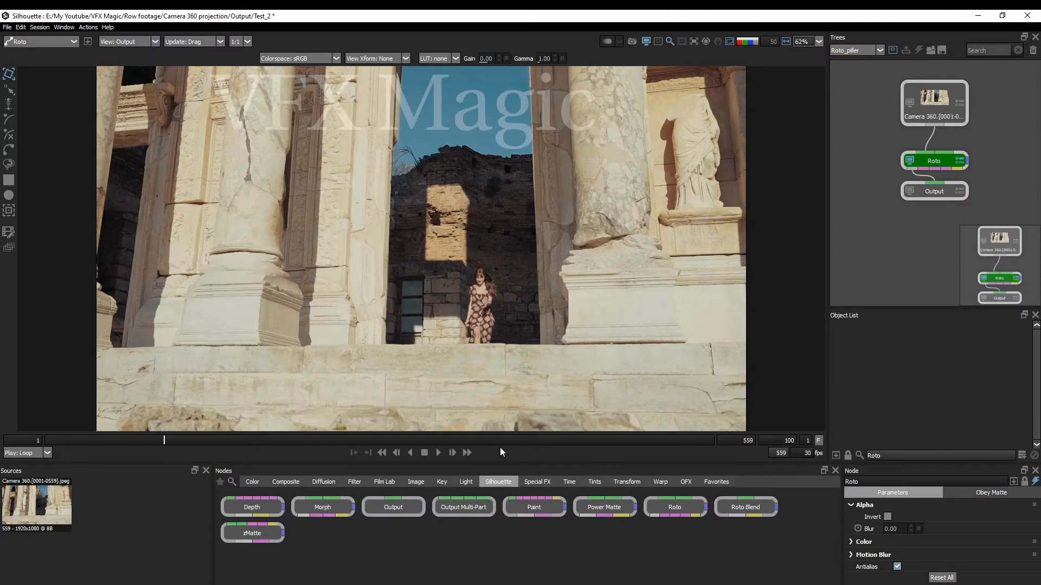
drag(151, 439, 160, 442)
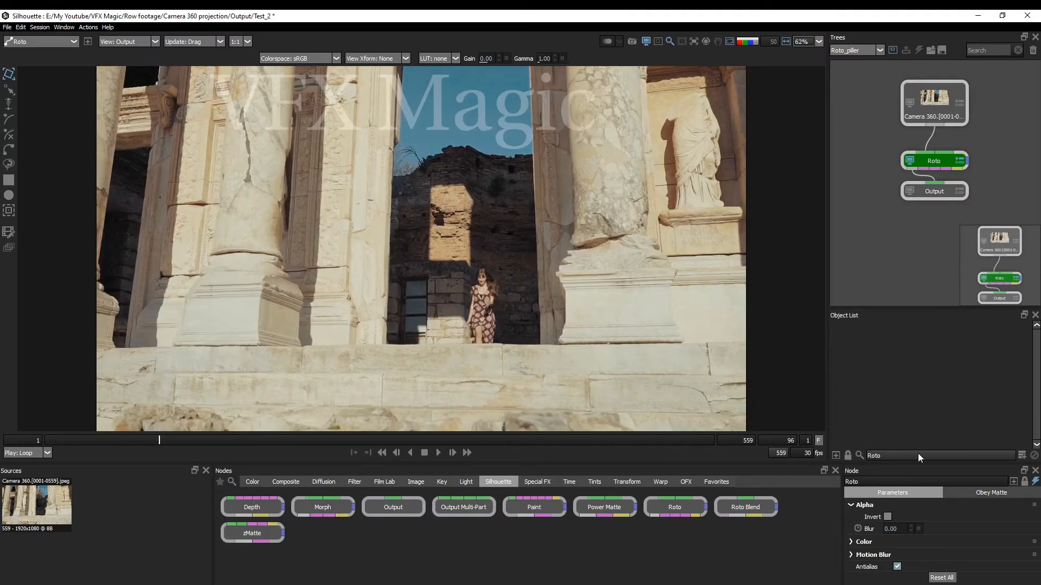
click(791, 440)
text(300)
key(Return)
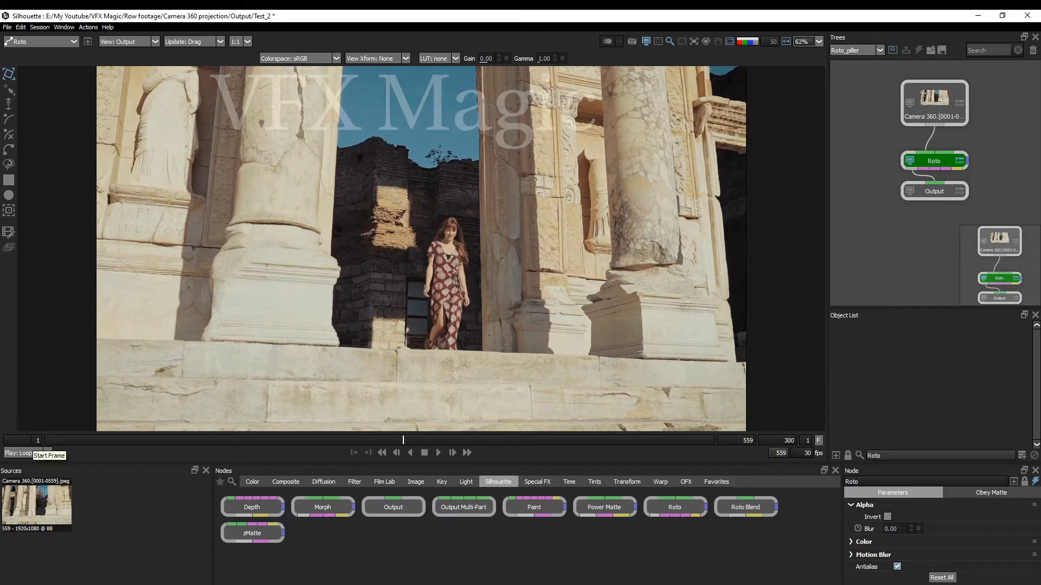
Set the session's start frame to 100 and scrub through the shortened range
drag(32, 439, 48, 445)
click(47, 449)
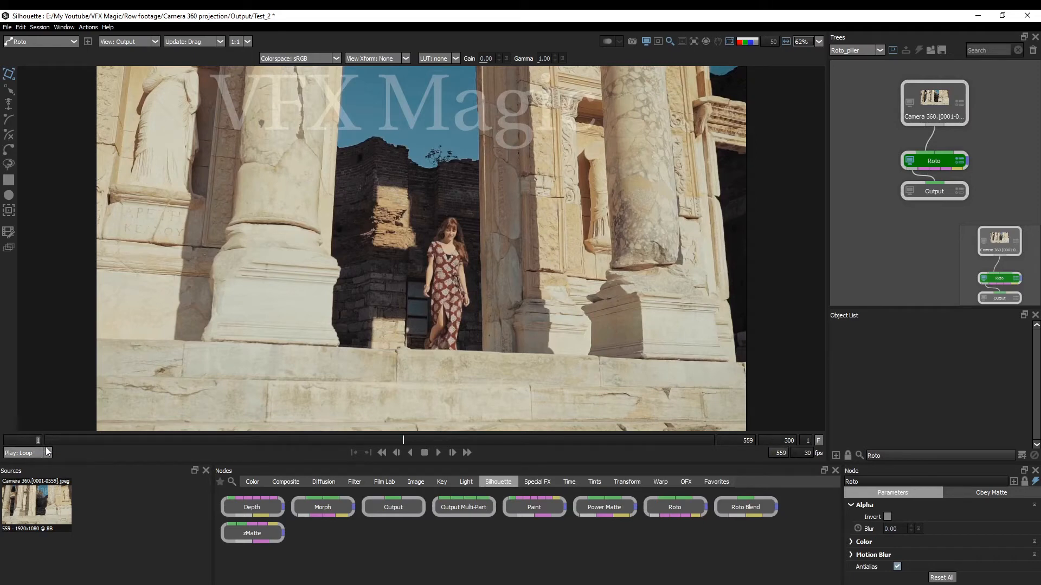
text(100)
key(Return)
drag(24, 441, 177, 450)
drag(328, 443, 436, 460)
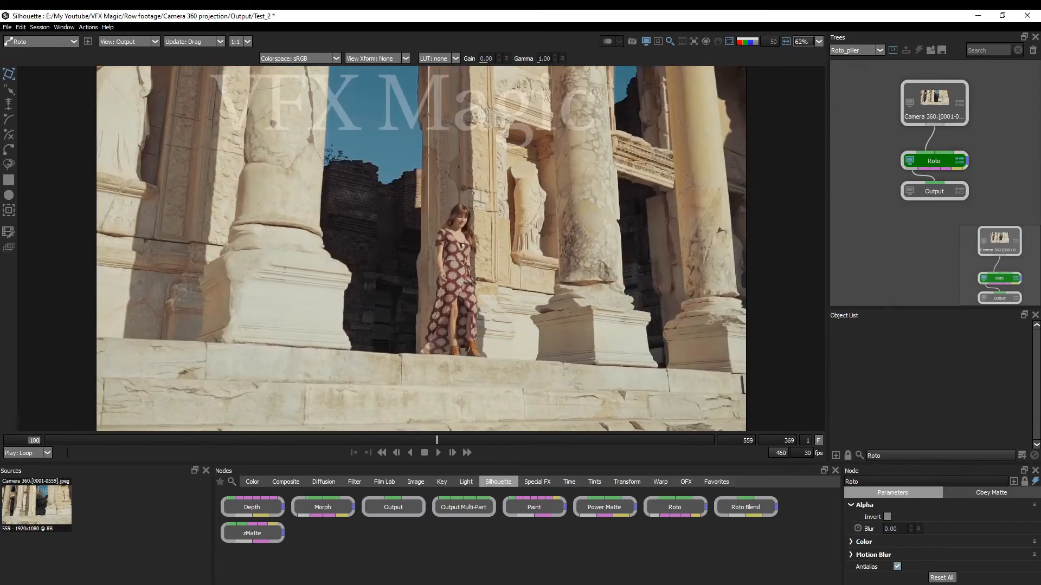
Set the start frame back to 1 and return to the first frame of the footage
text(1)
key(Return)
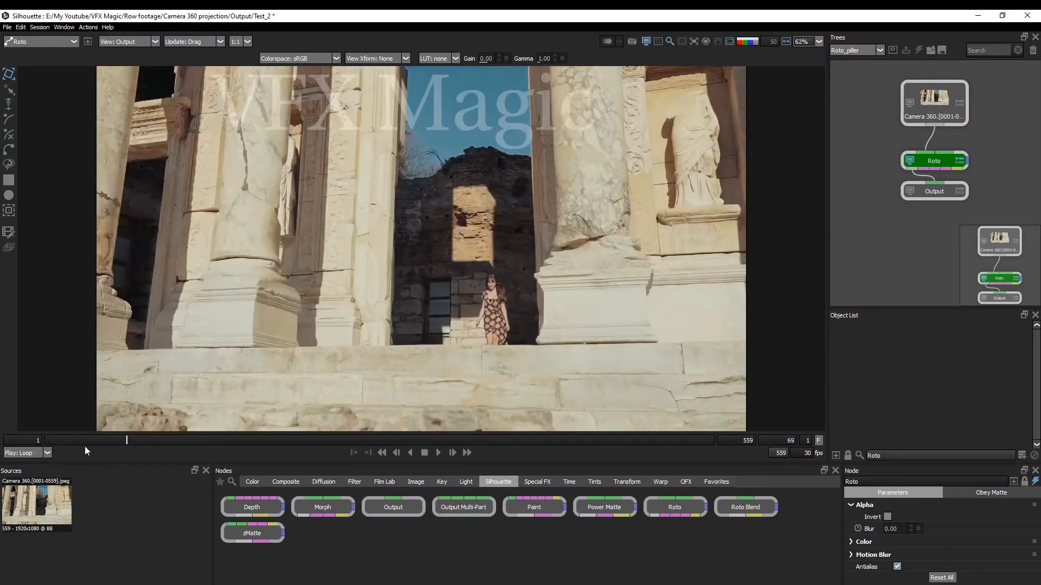
drag(14, 448, 760, 451)
key(Home)
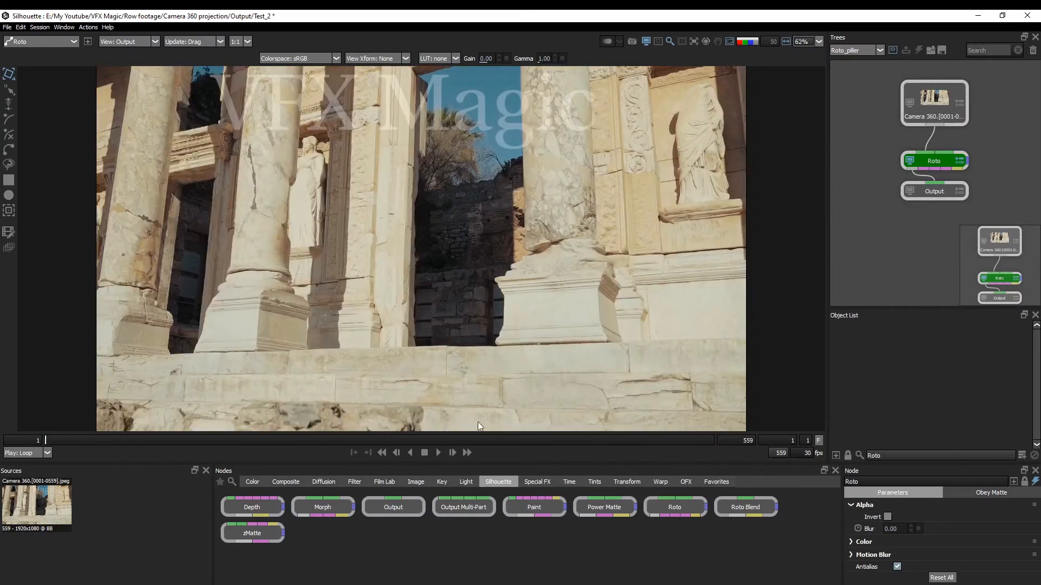
Examine the footage along the timeline through its last frame, including the frame rate and playback mode options
click(447, 440)
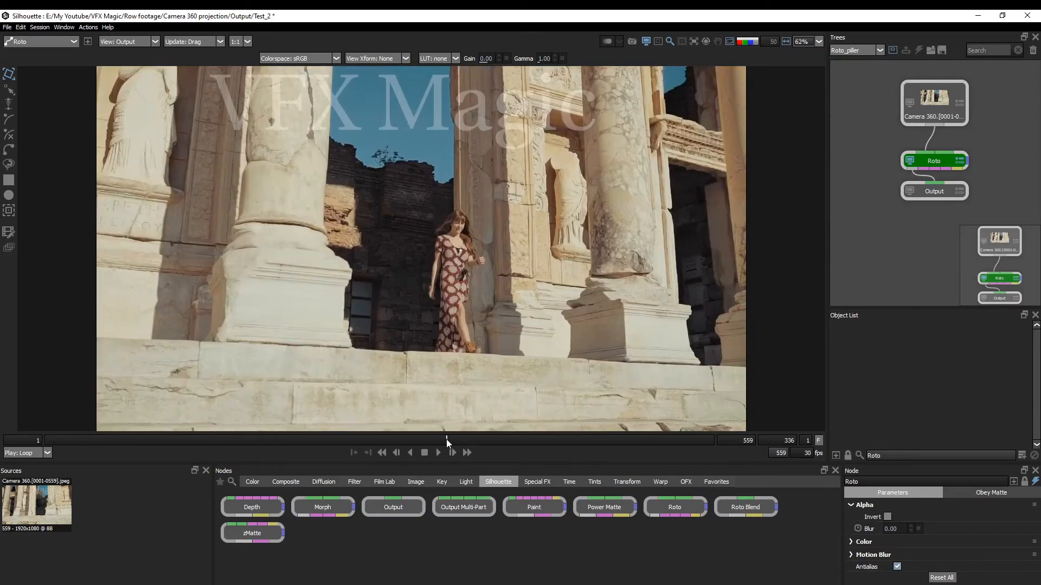
drag(446, 439, 421, 443)
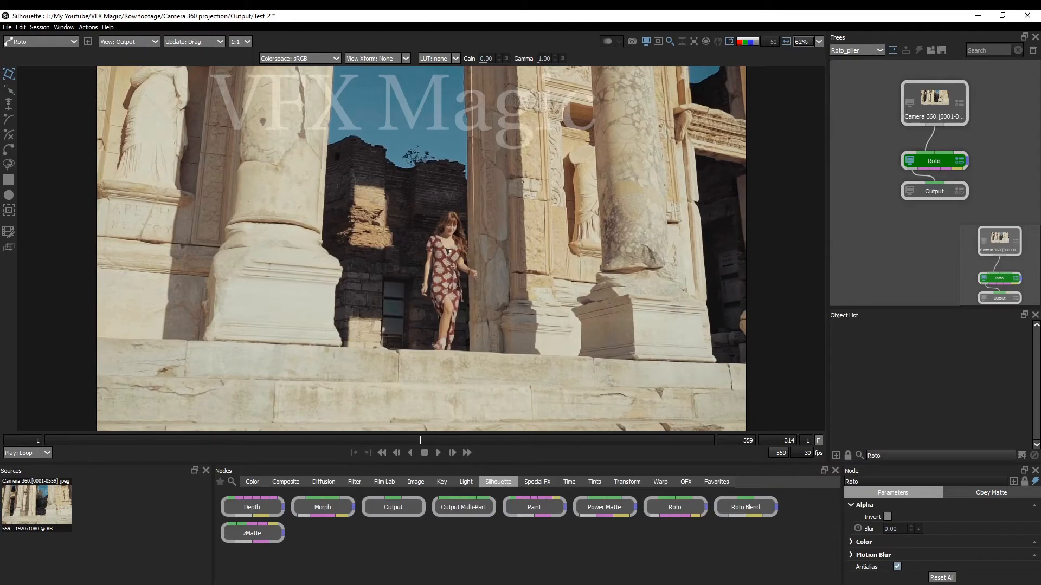
double_click(808, 453)
click(47, 453)
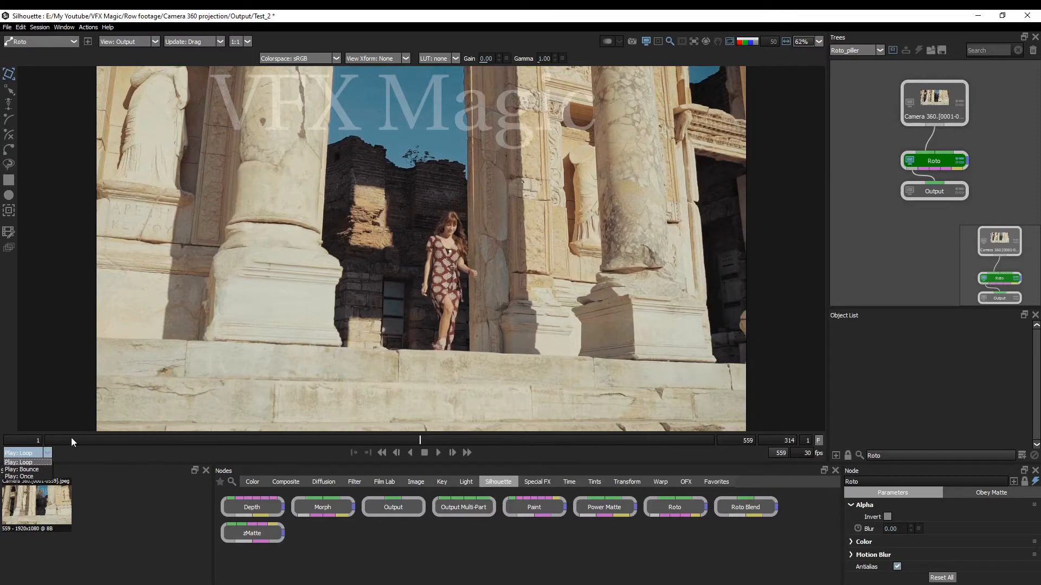
click(713, 440)
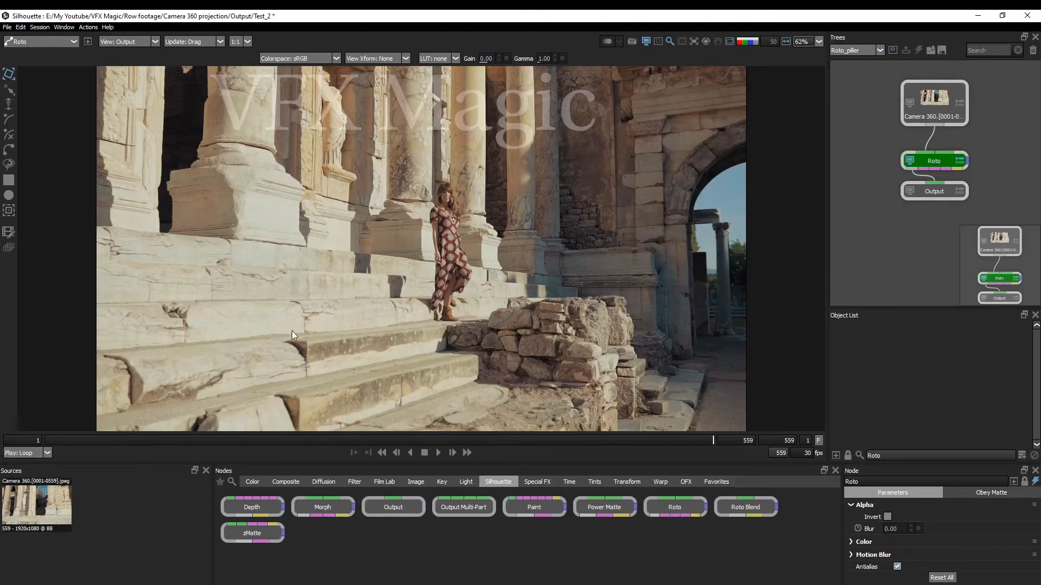
Delete the Roto node from the tree and select the Camera 360 source node to view it
click(927, 161)
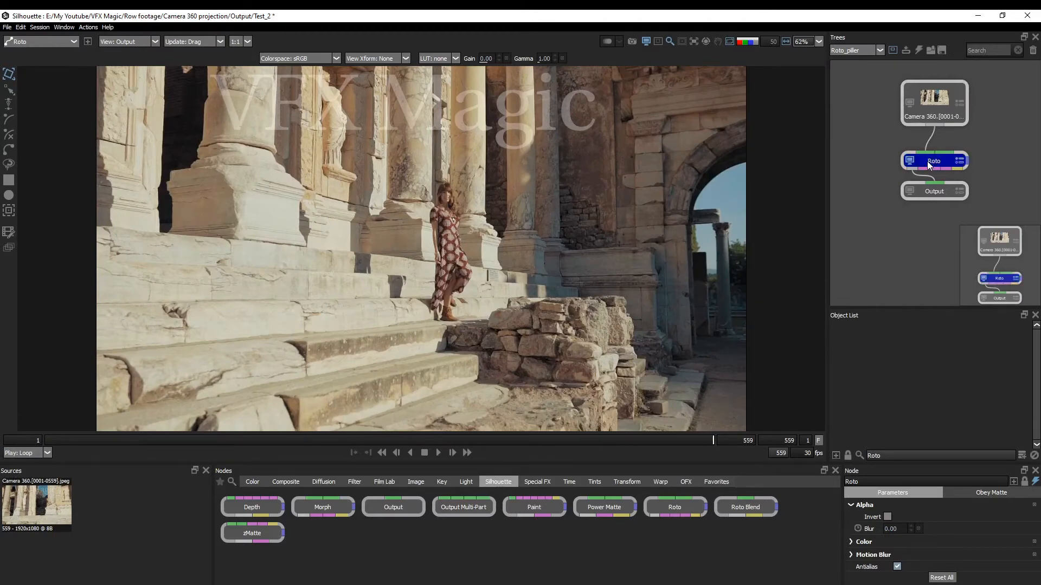
drag(934, 163, 934, 158)
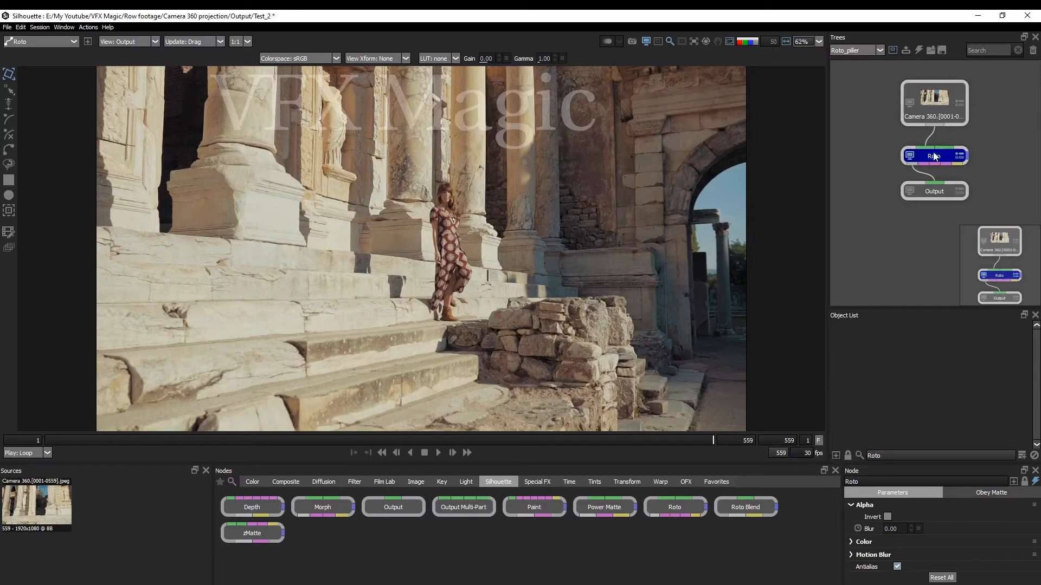
key(Delete)
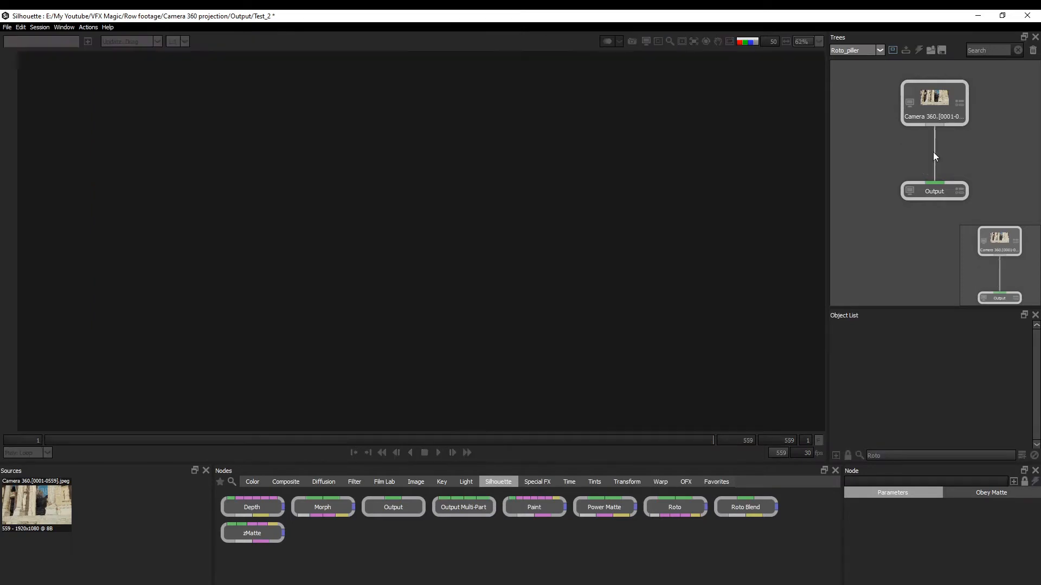
click(935, 113)
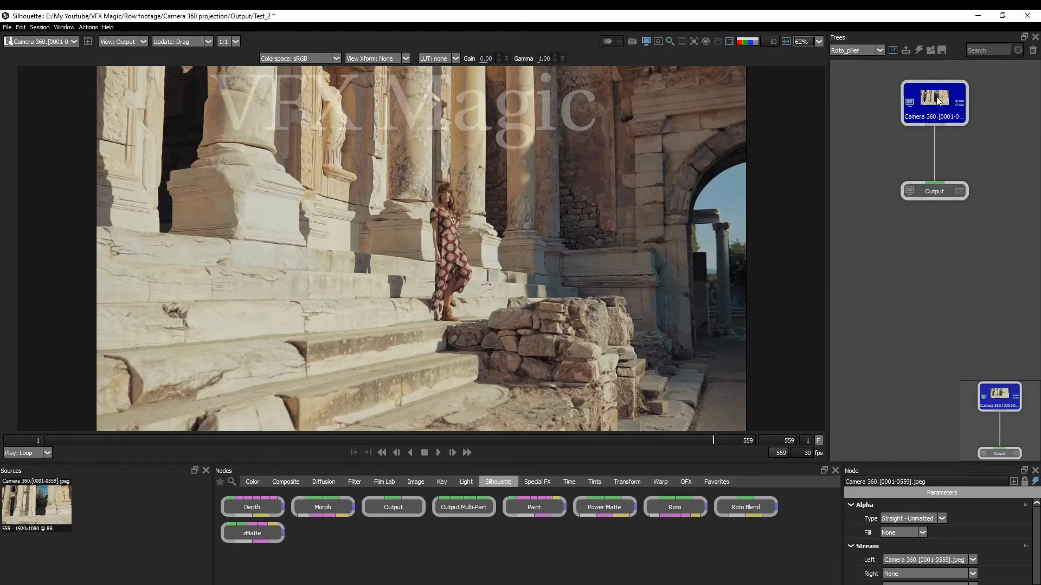
Select the Output node in the tree and show it in the viewer
click(935, 189)
click(911, 191)
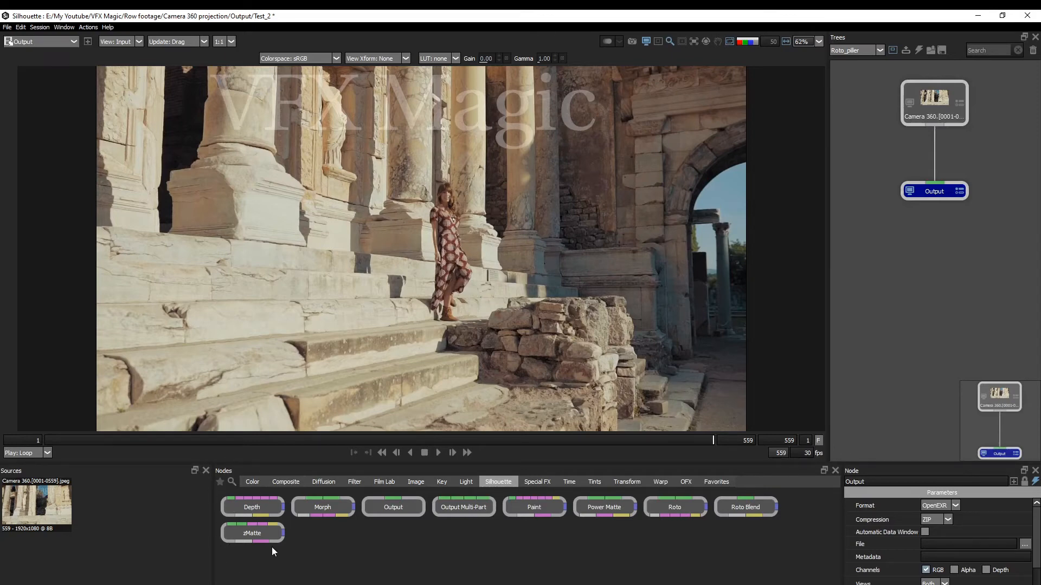
click(261, 584)
click(234, 584)
Examine the nodes available in each library category from Color through Light, and return to the Silhouette category
click(253, 484)
click(296, 480)
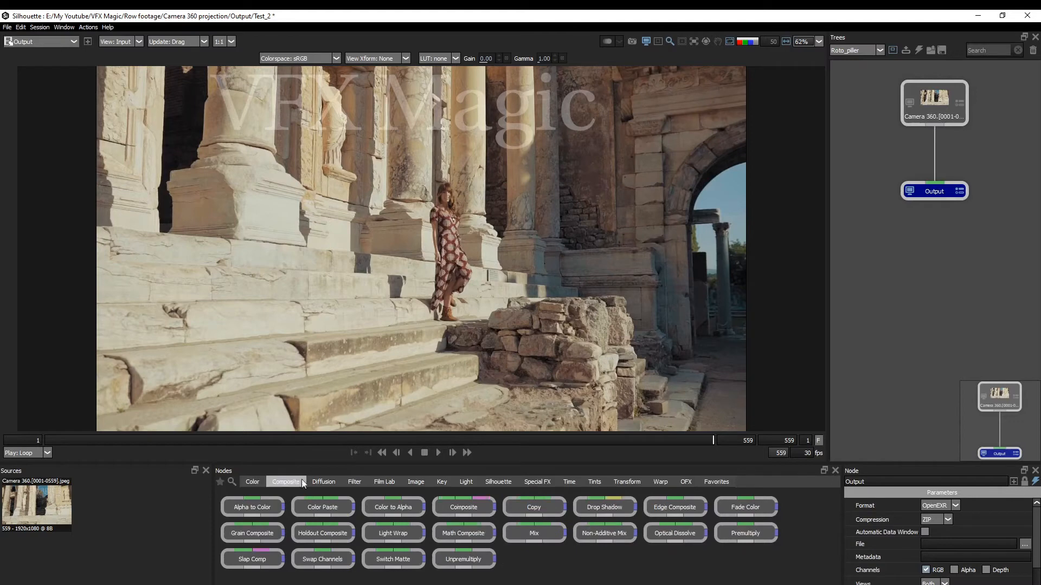
click(324, 481)
click(354, 481)
click(385, 480)
click(416, 481)
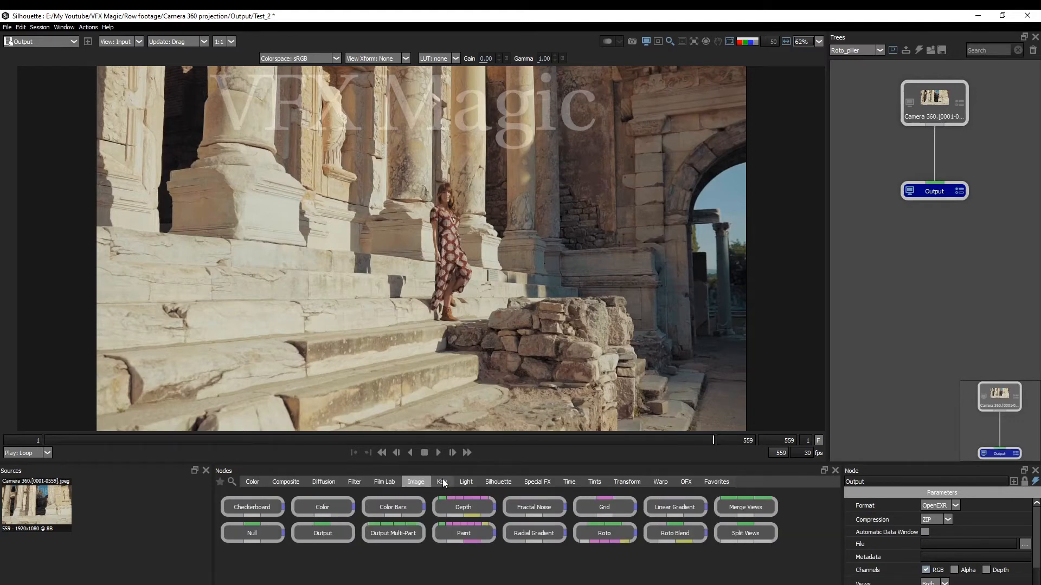
click(442, 481)
click(467, 482)
click(501, 481)
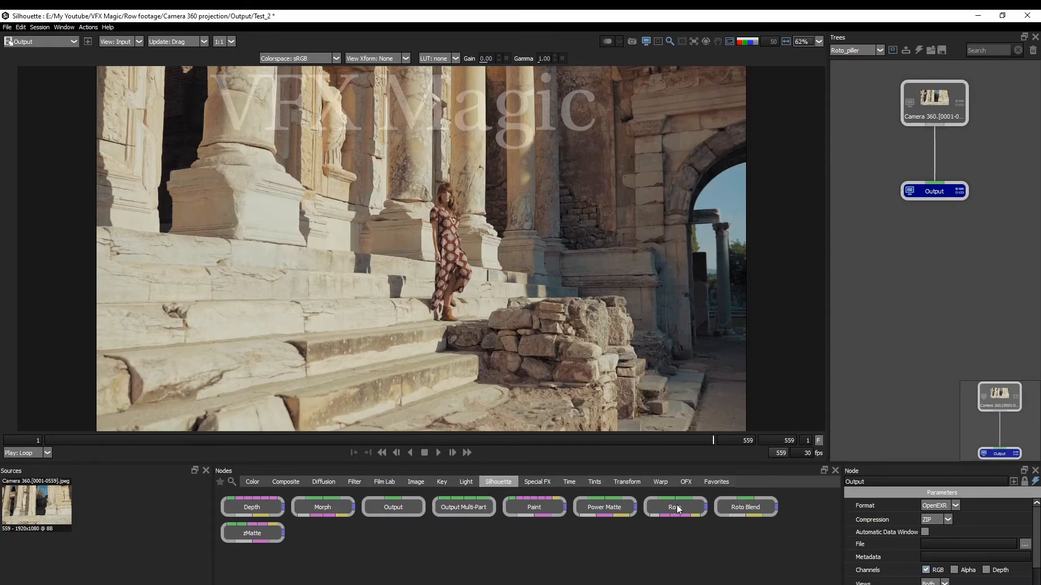
Insert a Roto node between the Camera 360 source and Output nodes, with the source wired to its Background input
drag(677, 511, 878, 238)
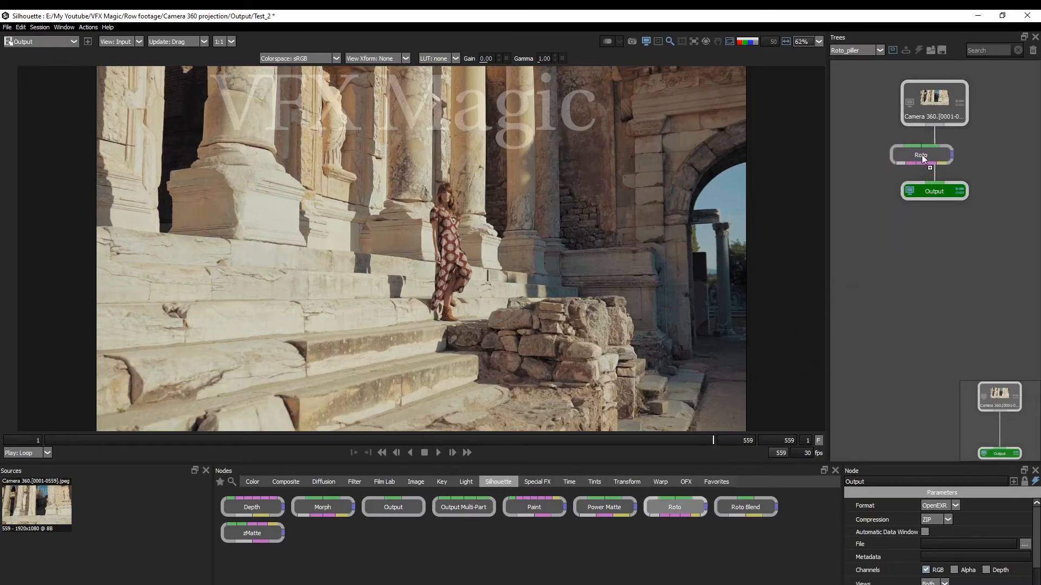
drag(932, 151, 941, 155)
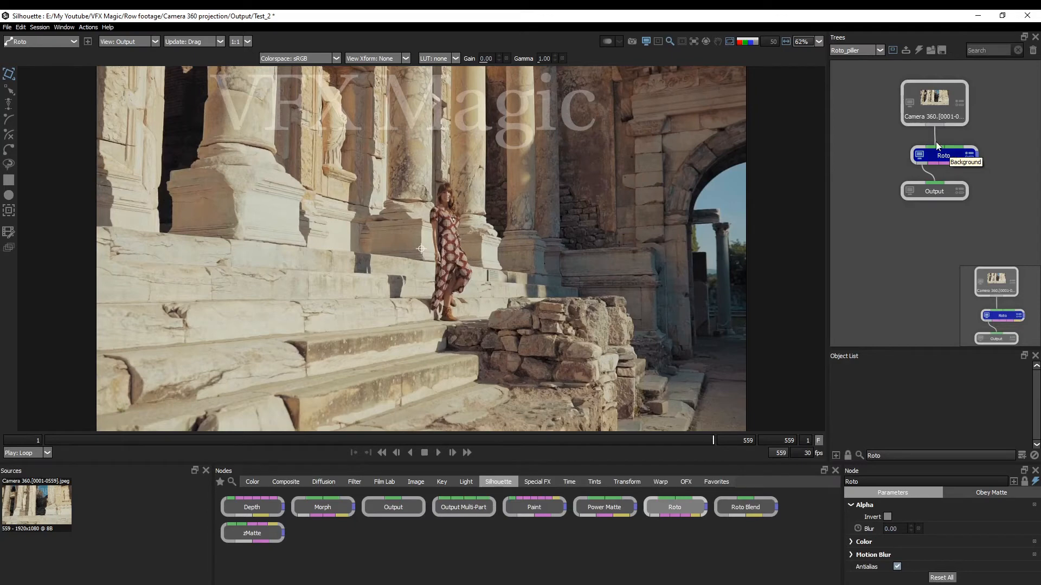
drag(936, 141, 952, 151)
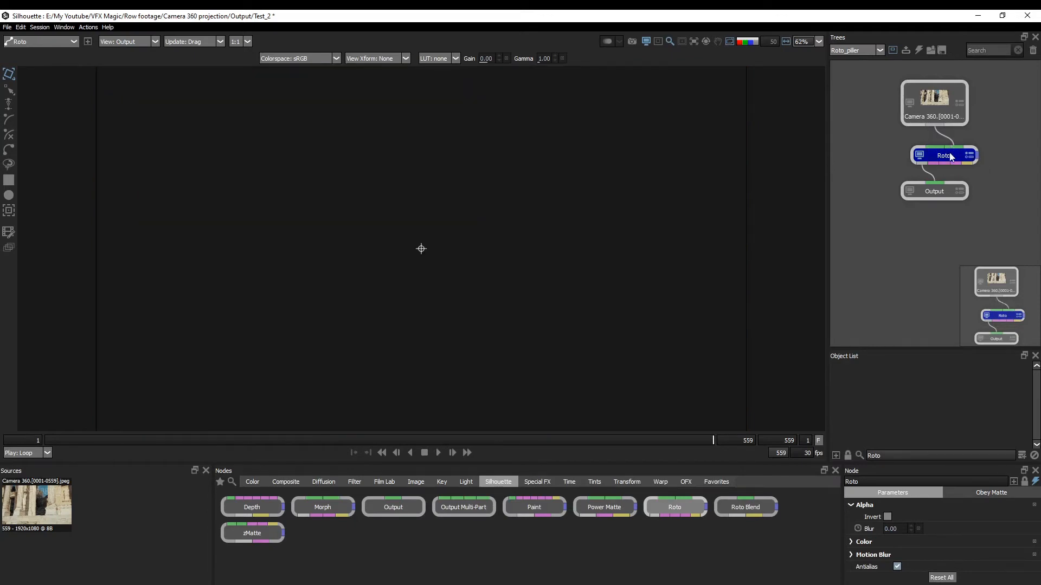
drag(952, 143, 934, 147)
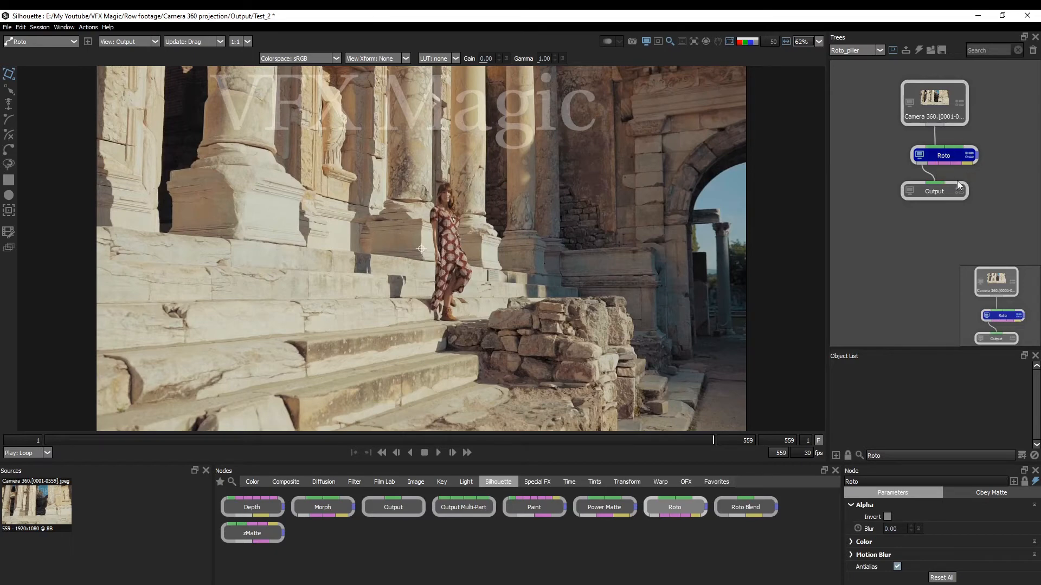
Rearrange the Output and Roto nodes in the tree and bring the whole tree back into view
drag(936, 196, 947, 200)
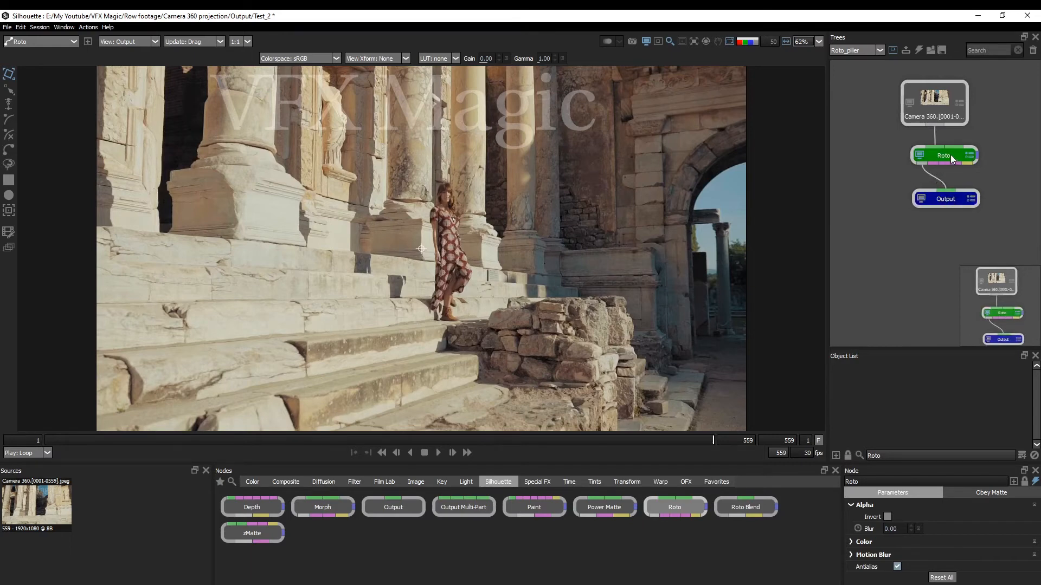
drag(950, 158, 1017, 155)
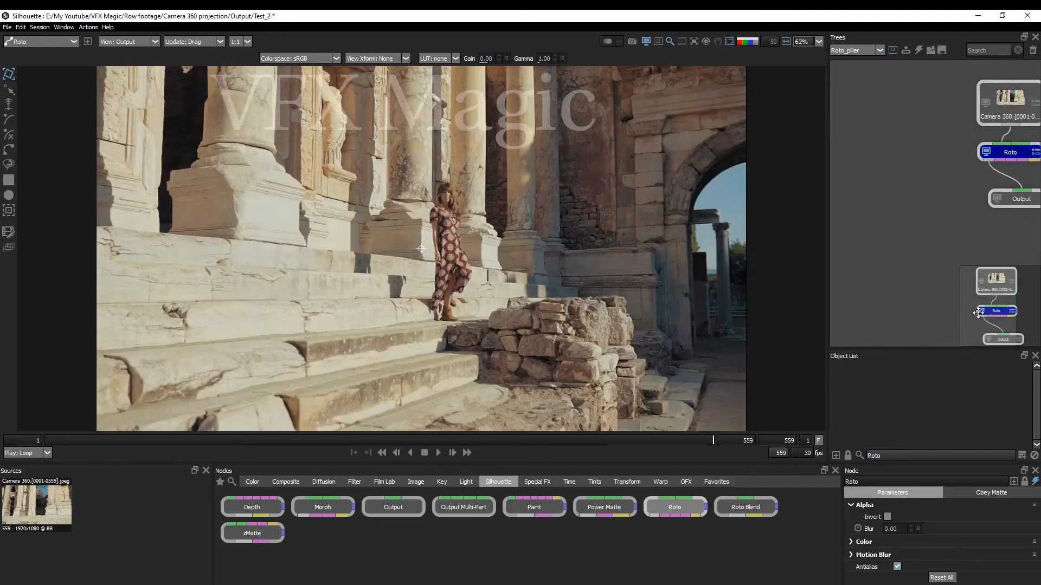
drag(920, 223, 842, 221)
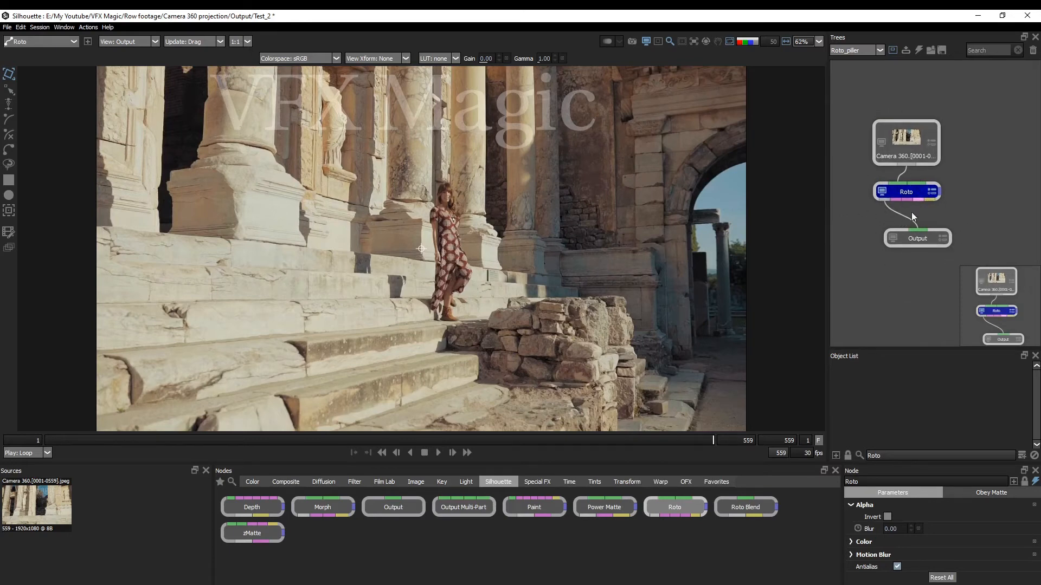
drag(869, 239, 876, 262)
drag(860, 122, 947, 346)
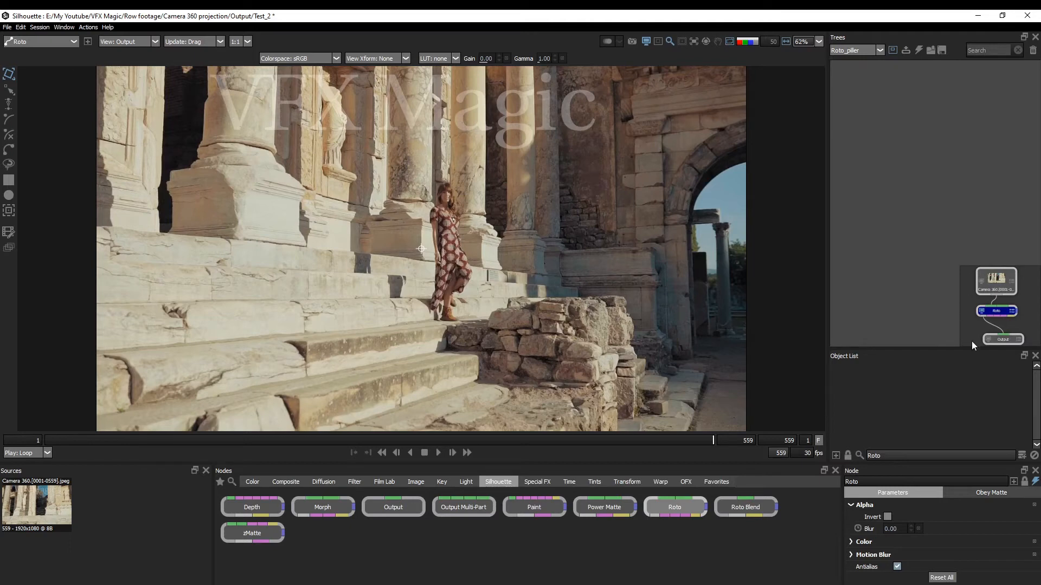
click(998, 313)
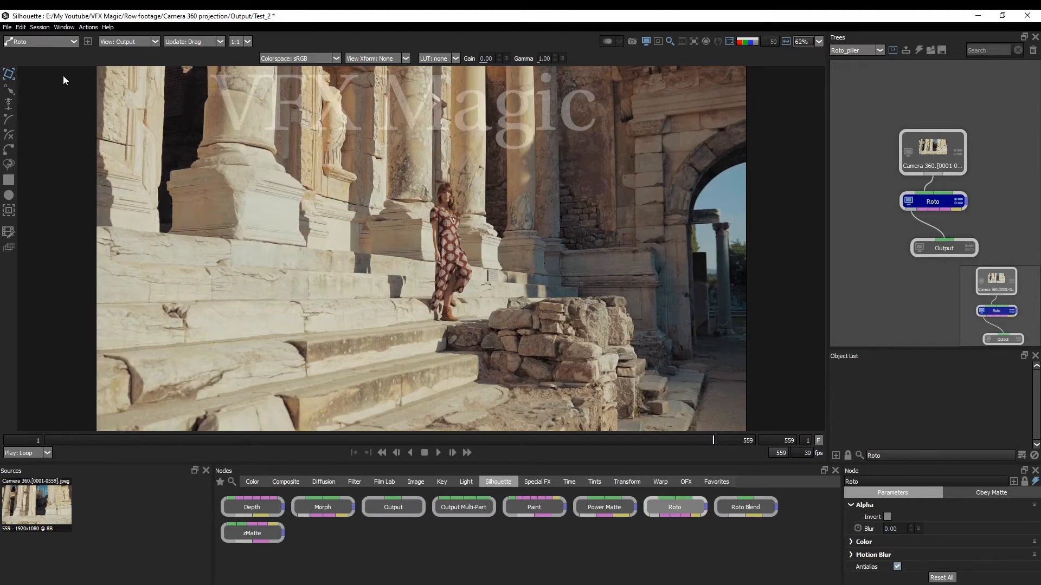
Examine the viewer's node list and display modes, trying Foreground and returning to Output
click(70, 39)
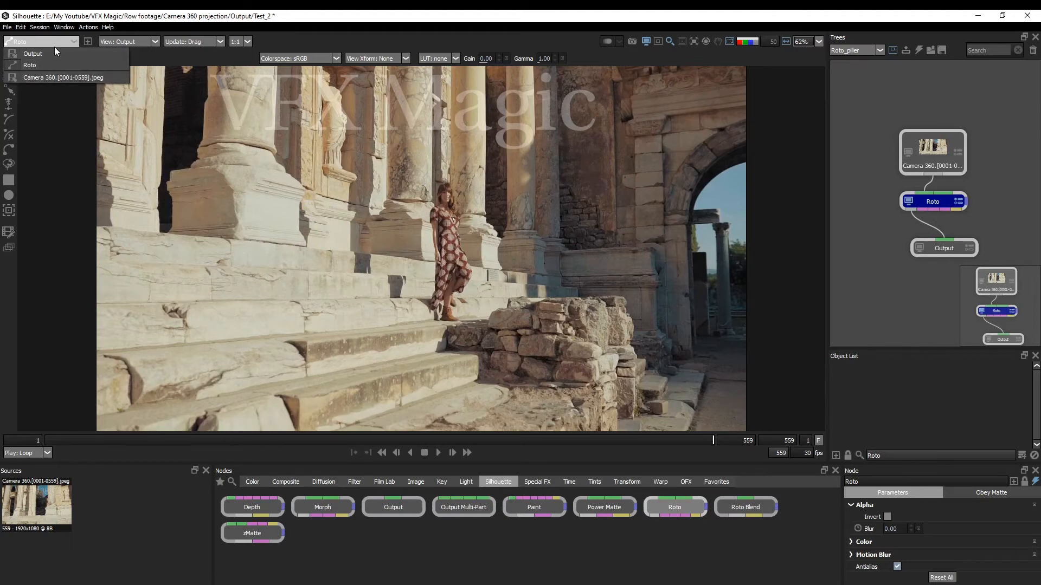
click(146, 53)
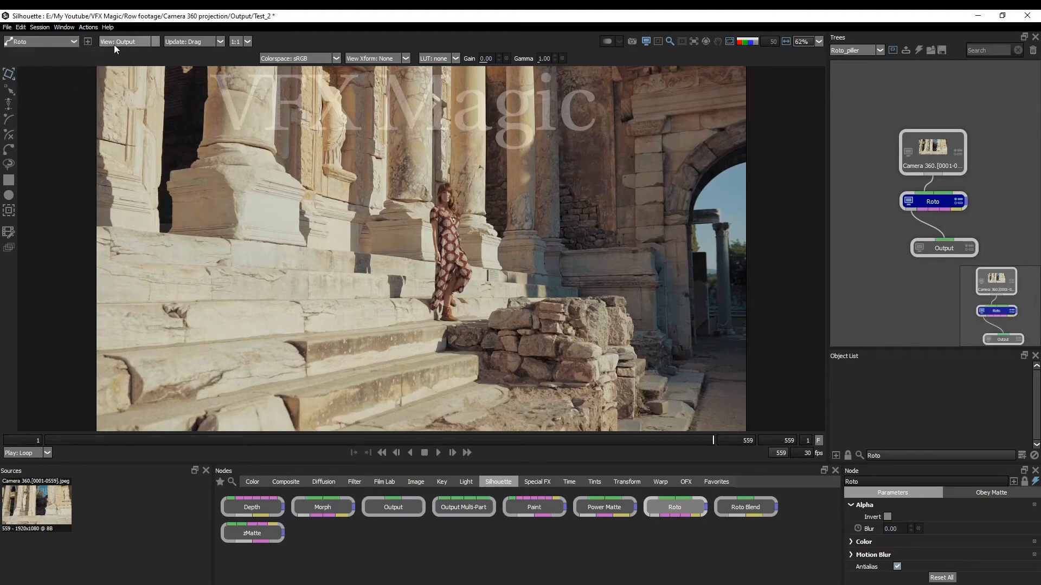
click(154, 42)
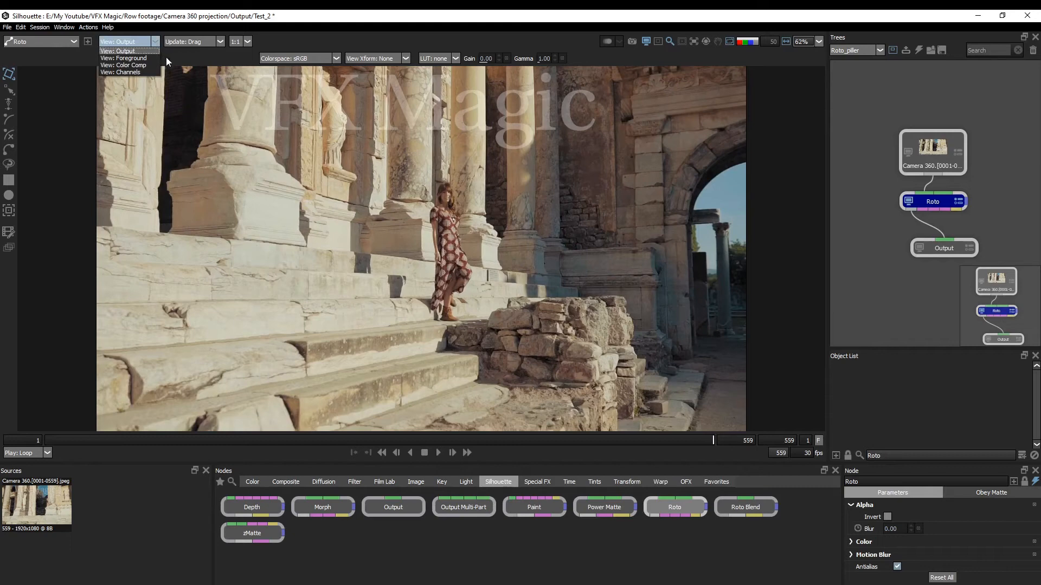
click(151, 46)
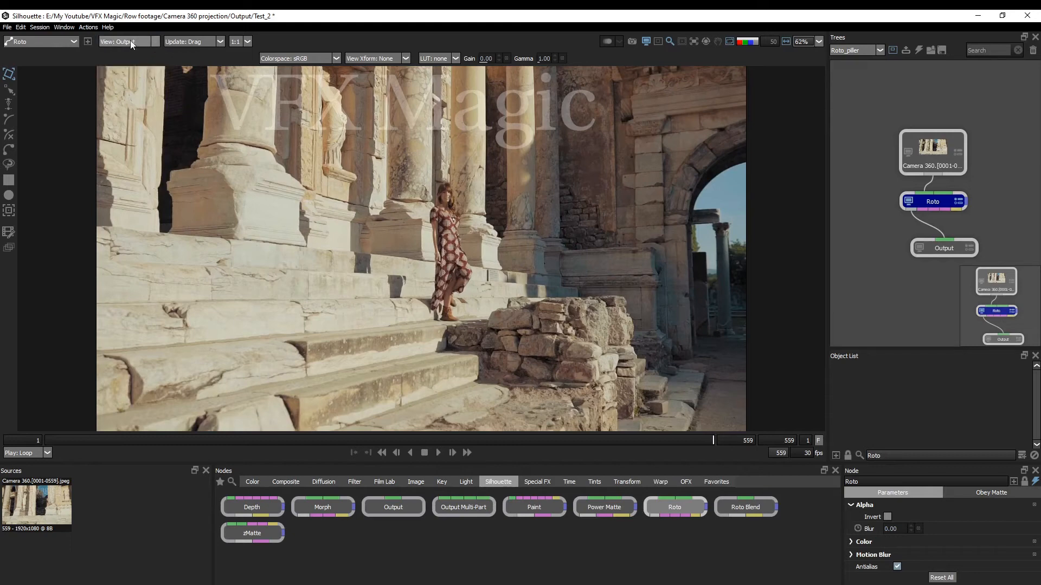
click(135, 41)
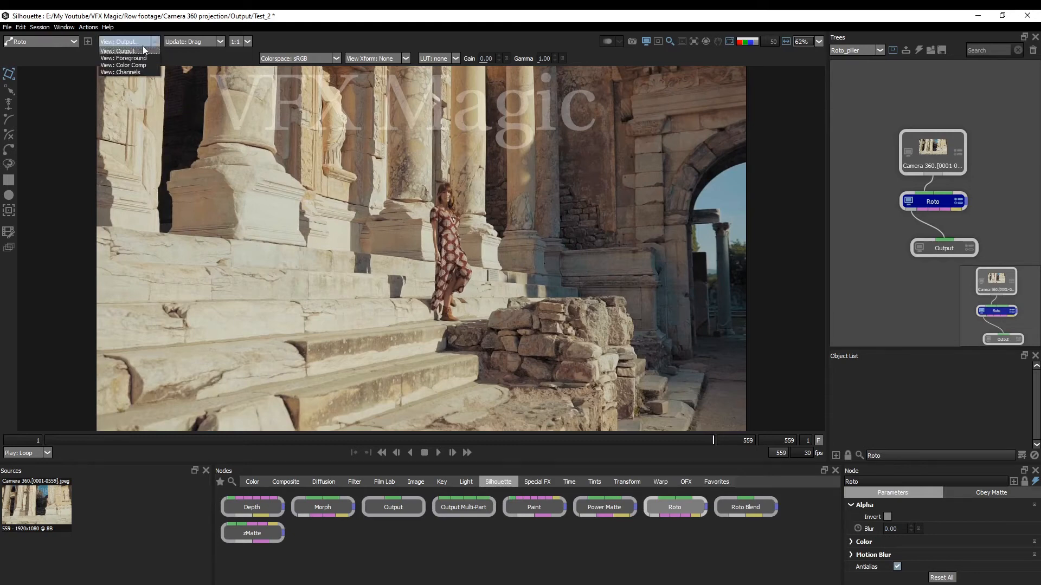
click(147, 57)
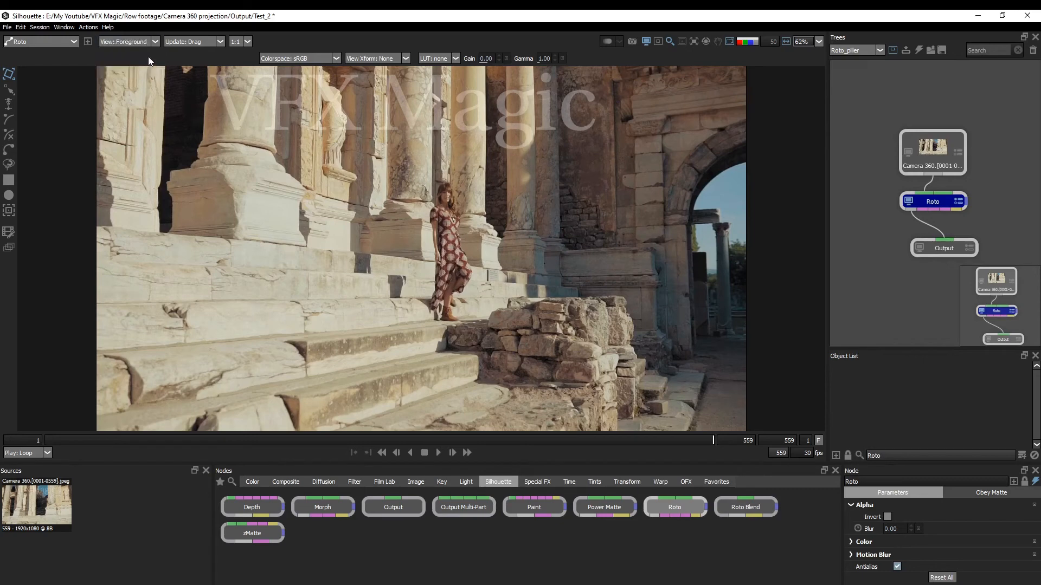
click(138, 42)
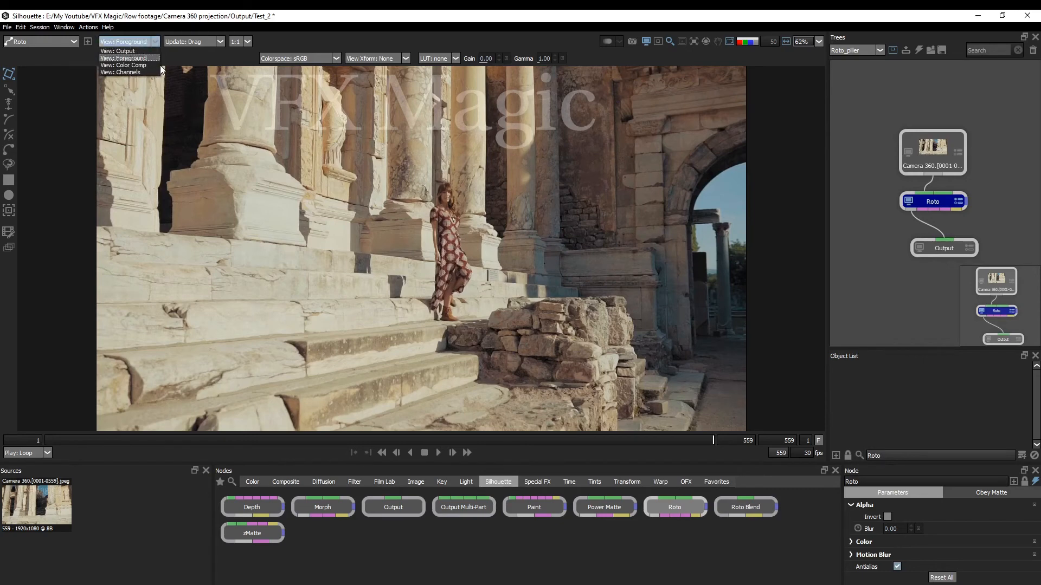
click(162, 66)
click(142, 41)
click(138, 51)
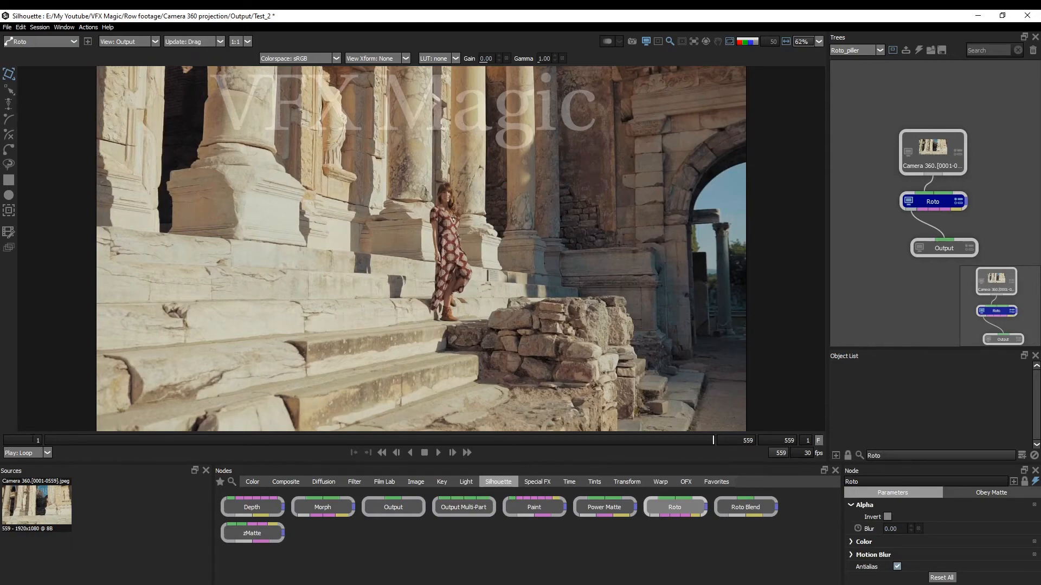
Test the Release update mode while scrubbing through the footage, and set the update mode to Manual
mouse_move(51, 444)
mouse_down()
mouse_move(264, 455)
mouse_move(44, 444)
mouse_up()
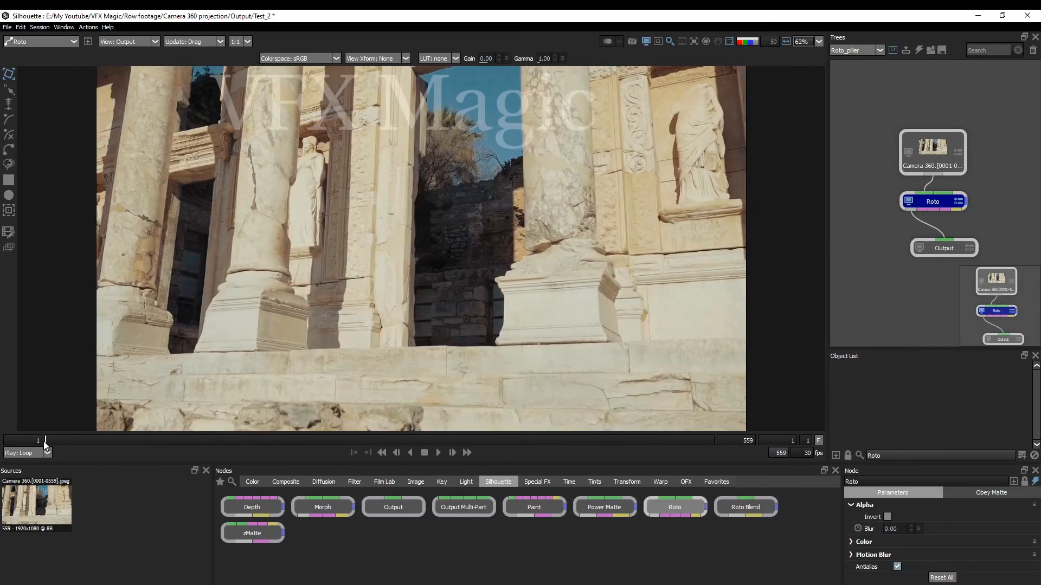
click(195, 42)
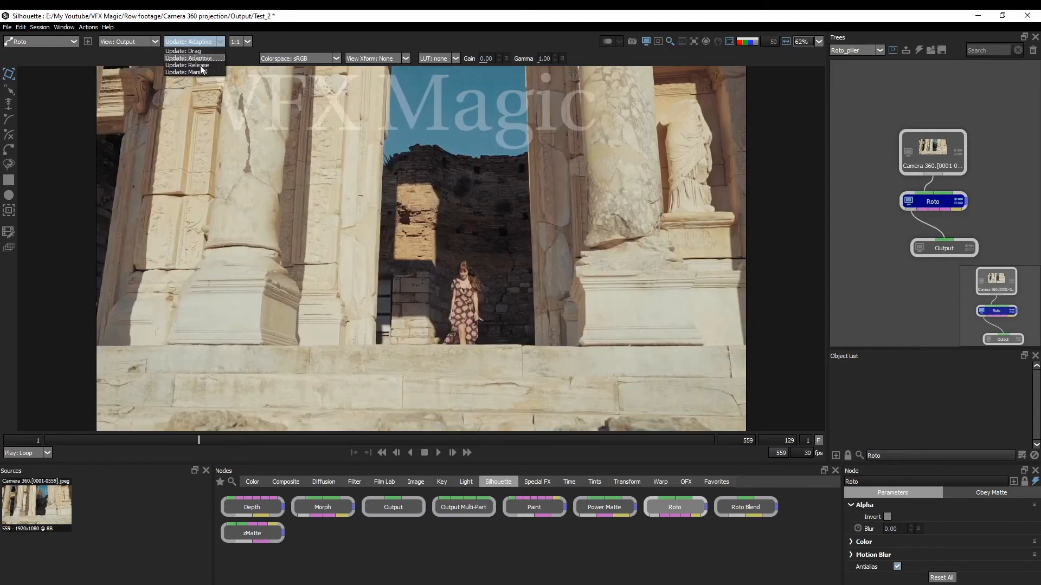
click(187, 65)
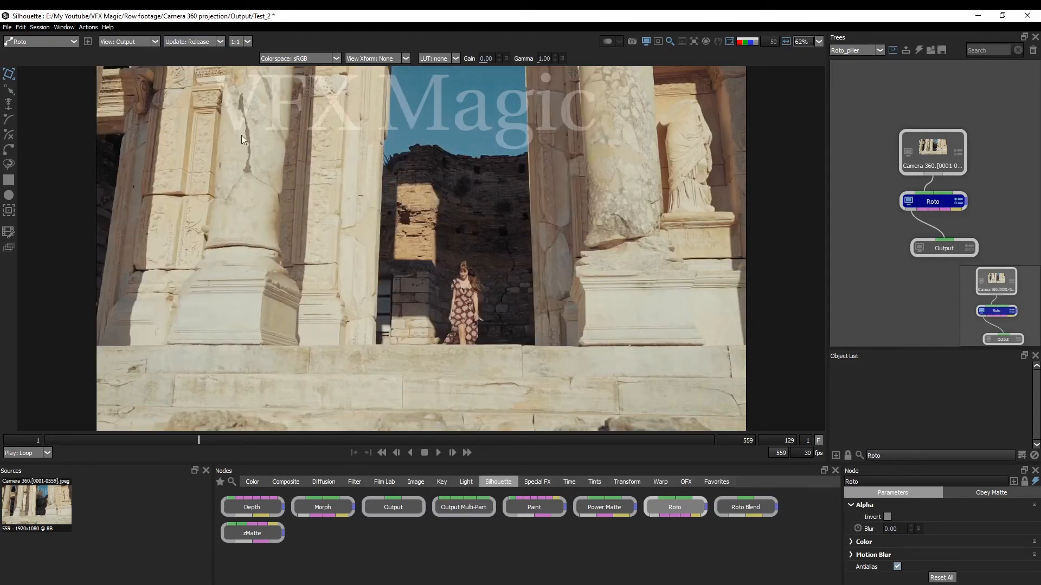
drag(168, 442, 265, 444)
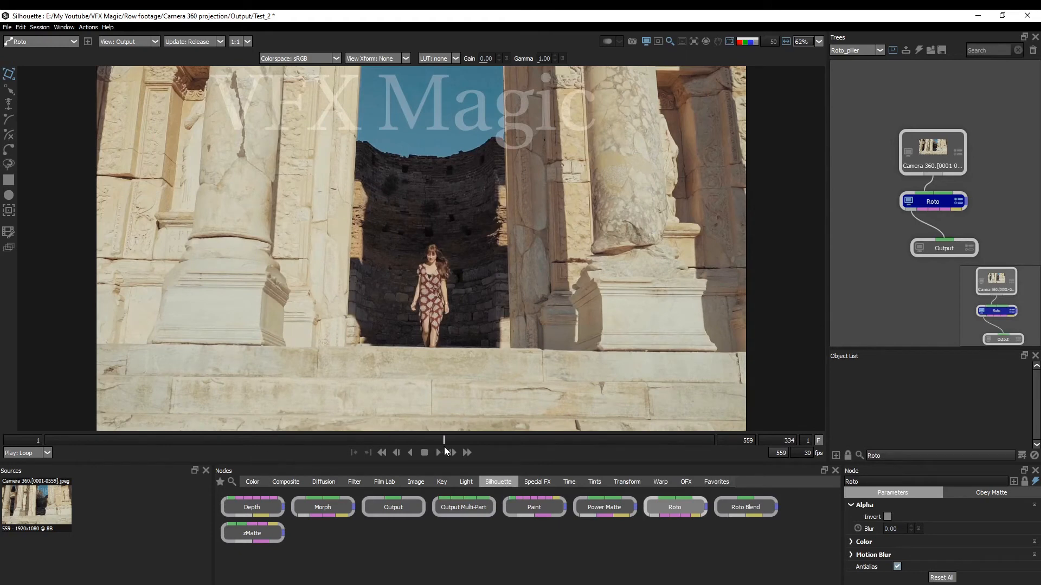
drag(375, 446, 418, 439)
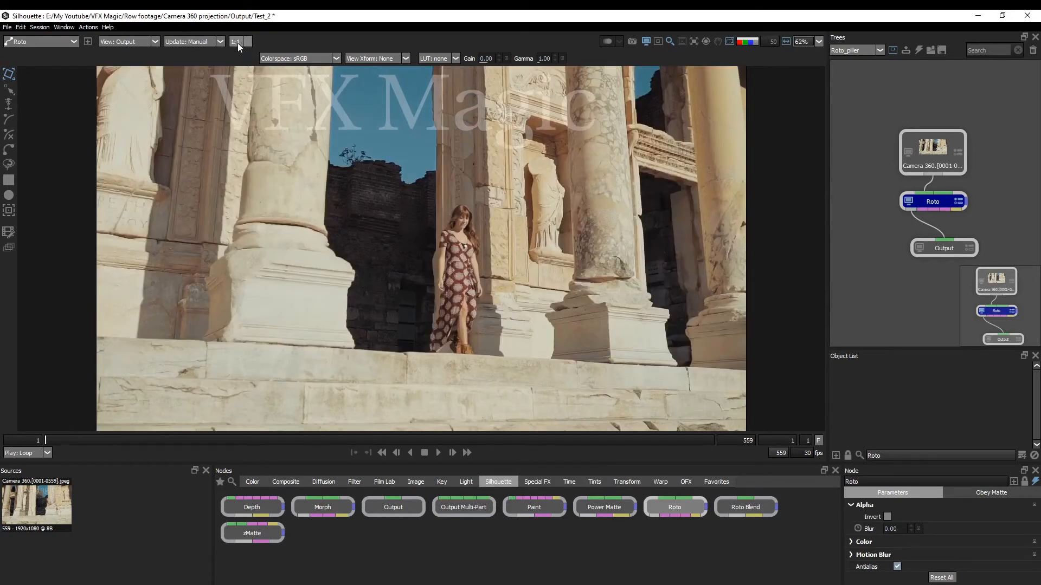
Try the 4:1 and 3:1 preview resolutions on the first frame and return the setting to 1:1
click(249, 42)
click(236, 71)
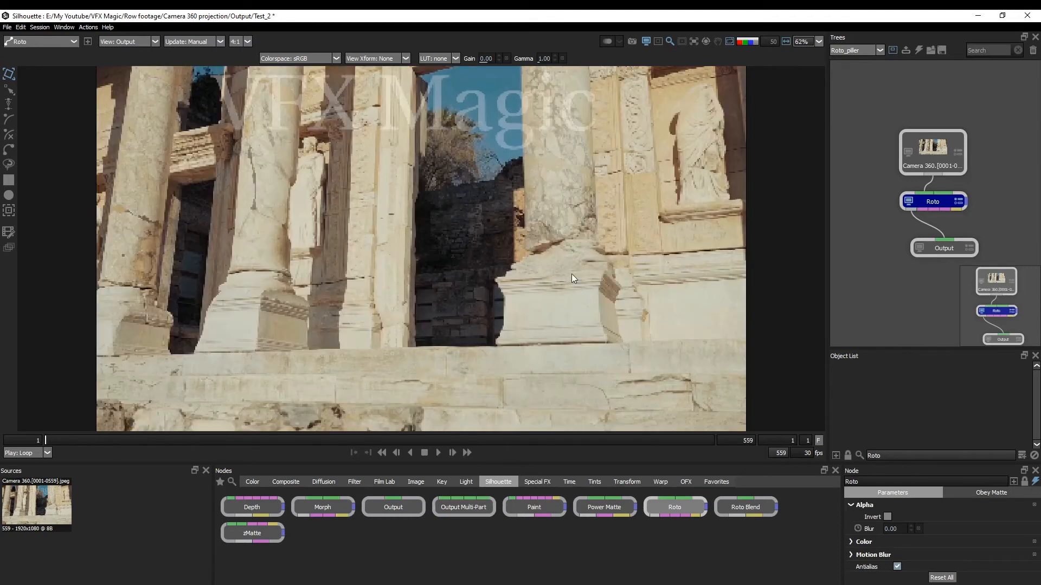
click(249, 45)
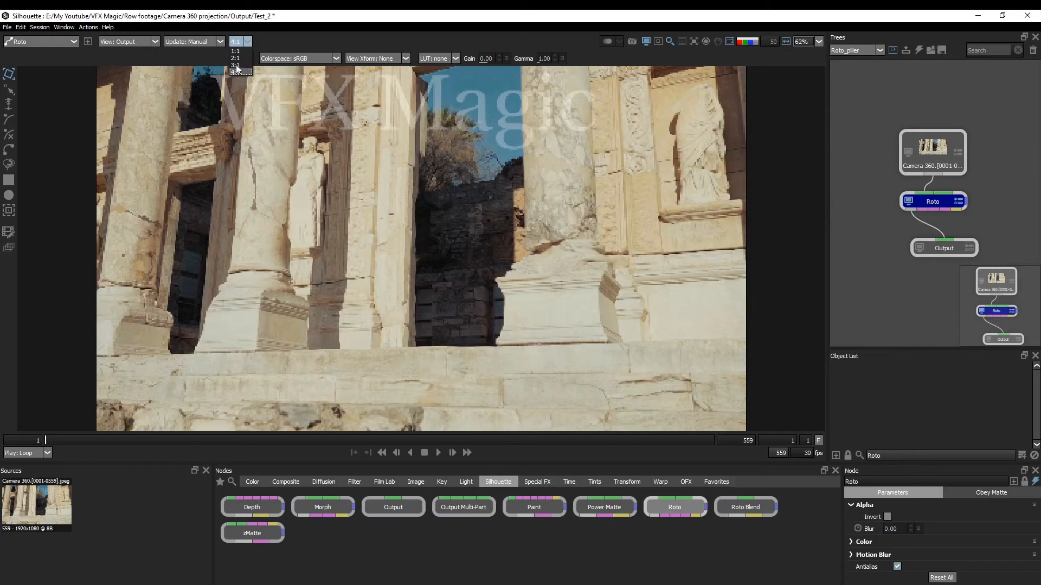
click(236, 65)
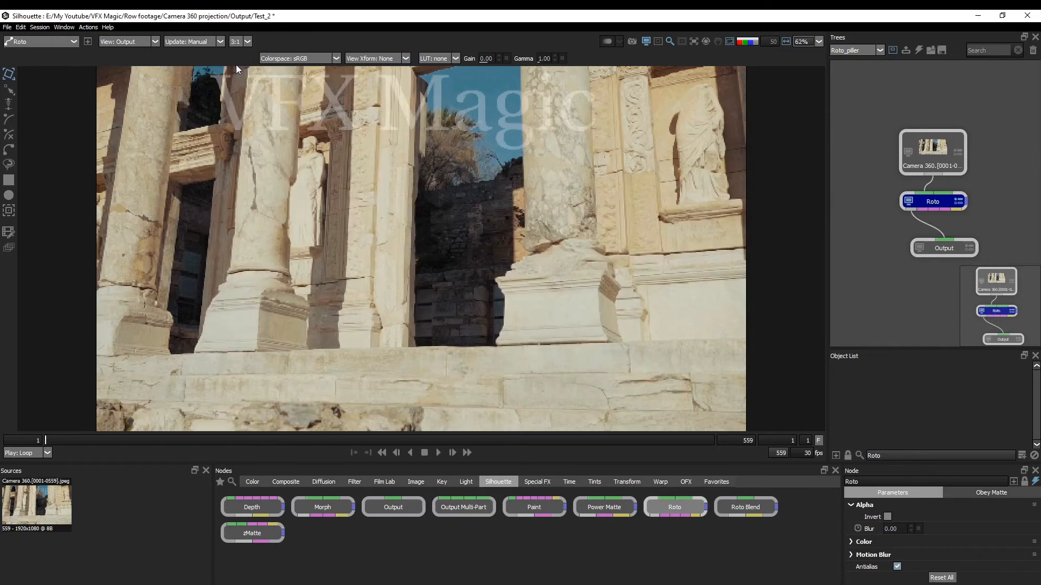
click(242, 73)
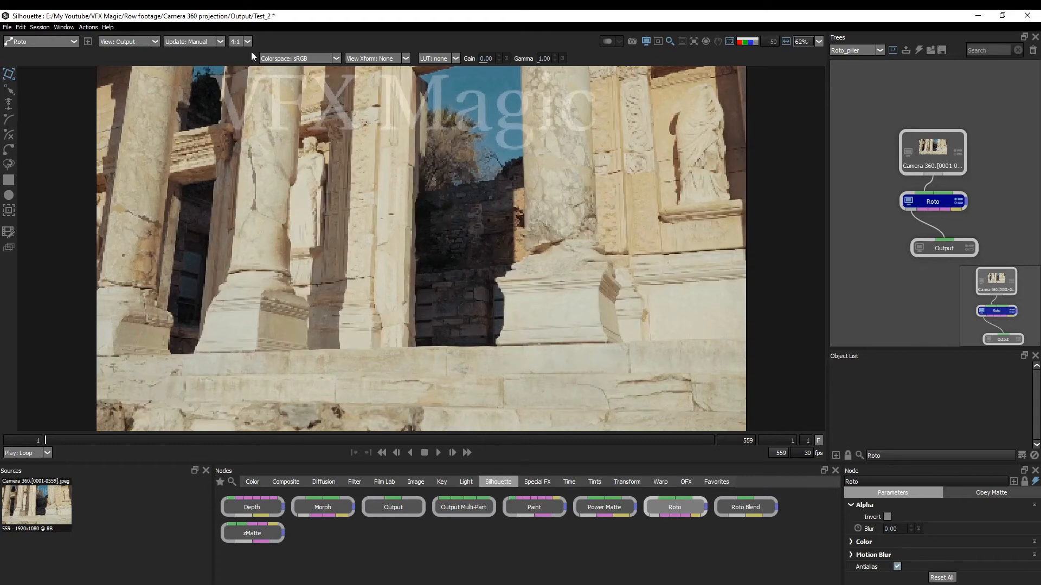
click(248, 41)
click(237, 51)
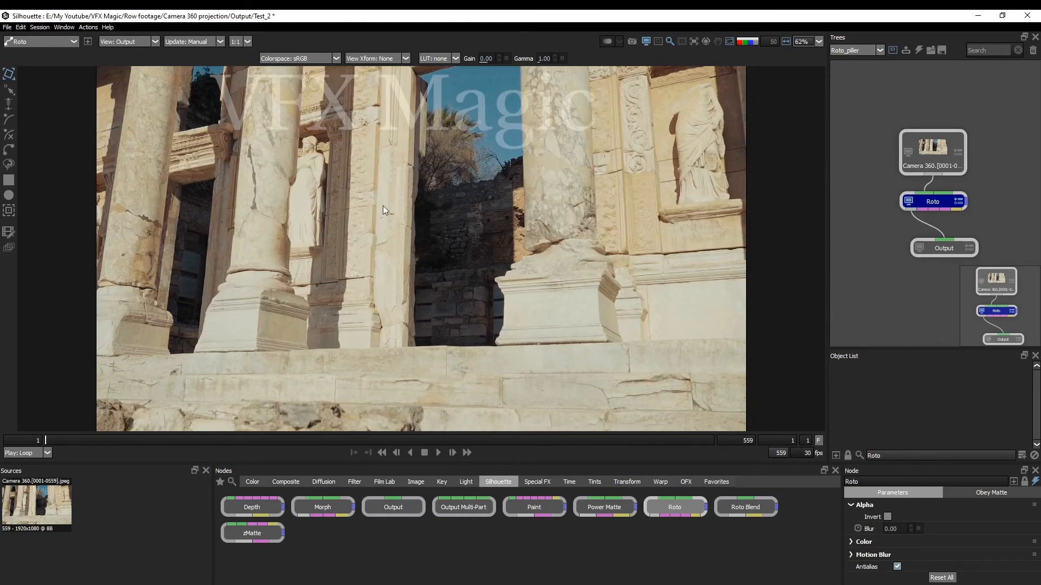
Examine the colorspace and LUT options available for the viewer
click(294, 59)
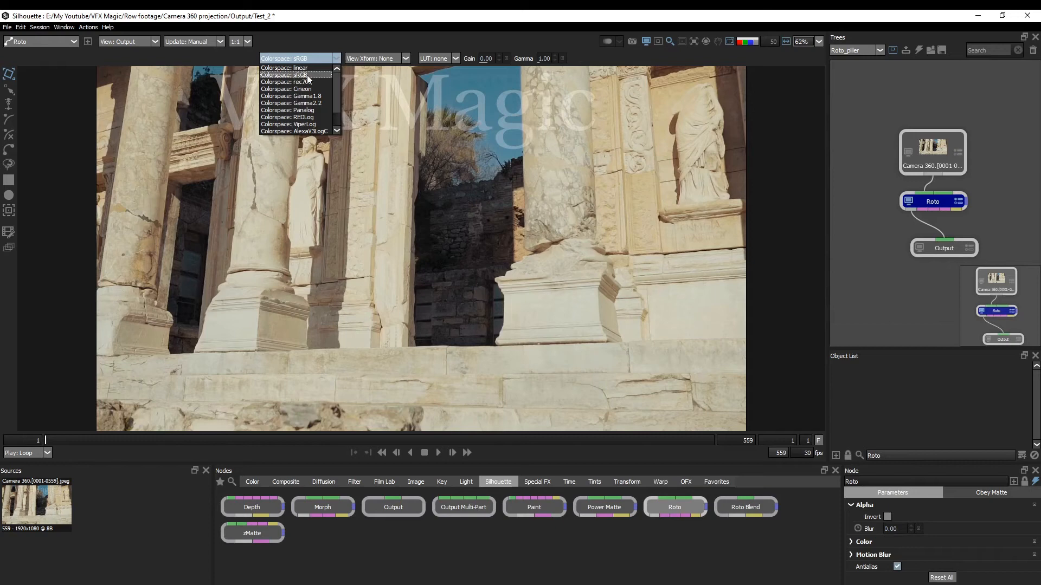
mouse_move(333, 83)
mouse_down()
mouse_move(336, 101)
mouse_move(333, 91)
mouse_up()
click(458, 57)
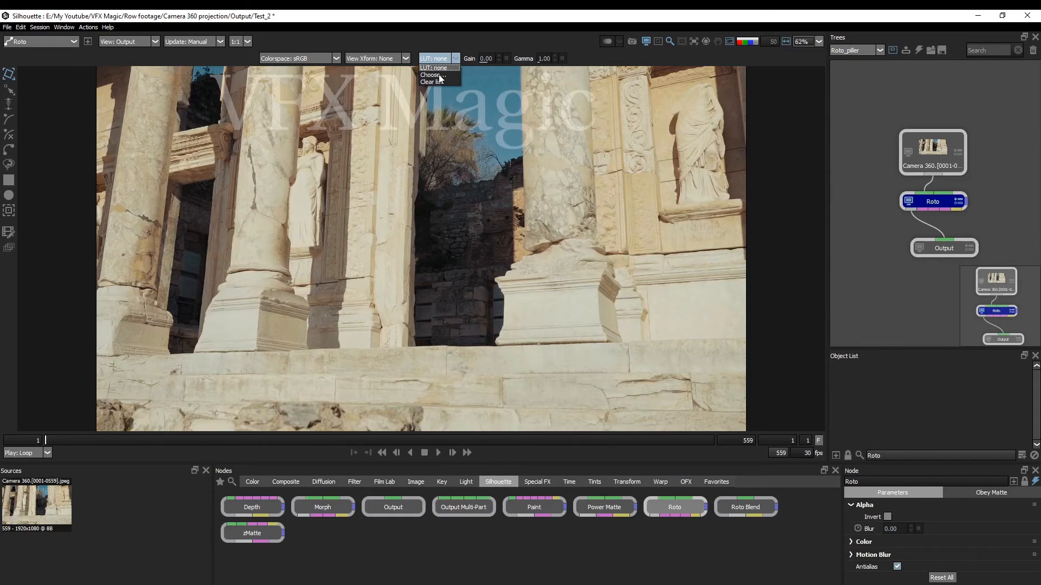
click(432, 58)
click(433, 58)
click(444, 64)
click(437, 59)
click(478, 44)
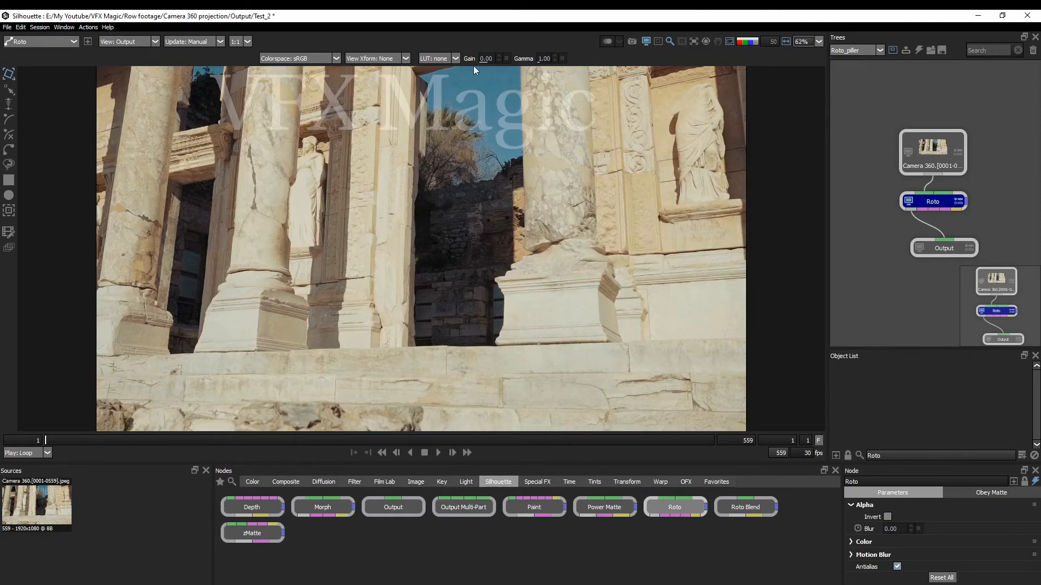
Set the viewer's gain to 0.90 and its gamma to 0.49
drag(486, 59, 550, 63)
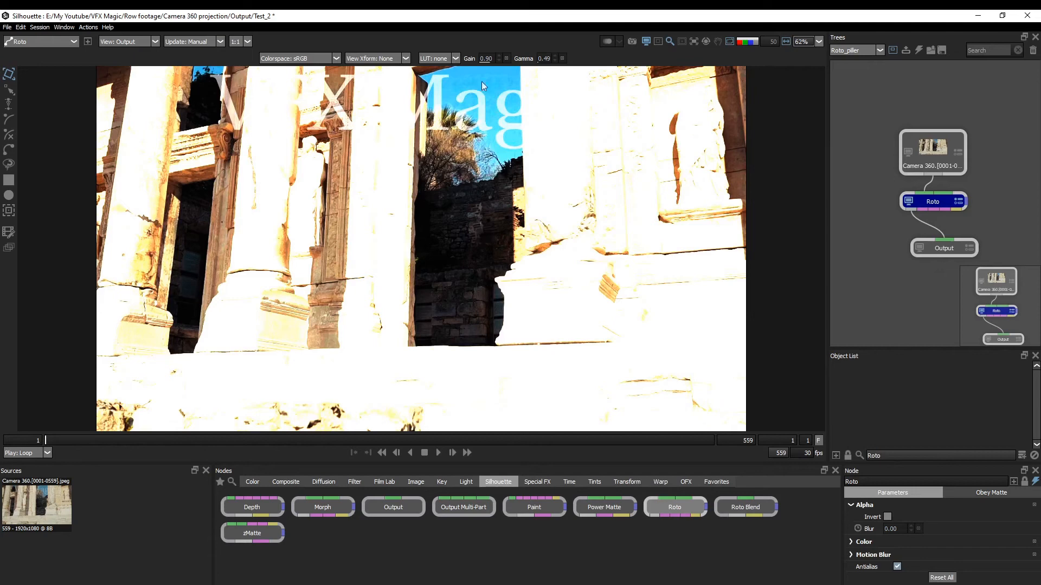
Reset the viewer's gain to 0.00 and its gamma to 1.00
click(507, 59)
click(562, 58)
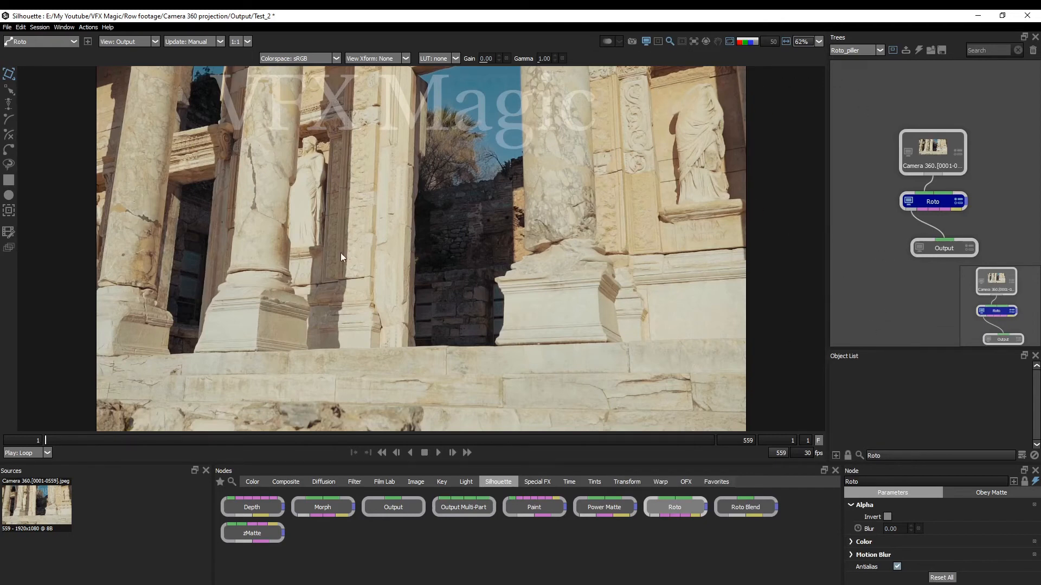
Draw a closed, roughly oval B-Spline shape on the carved stone pillar beside the statue
click(8, 120)
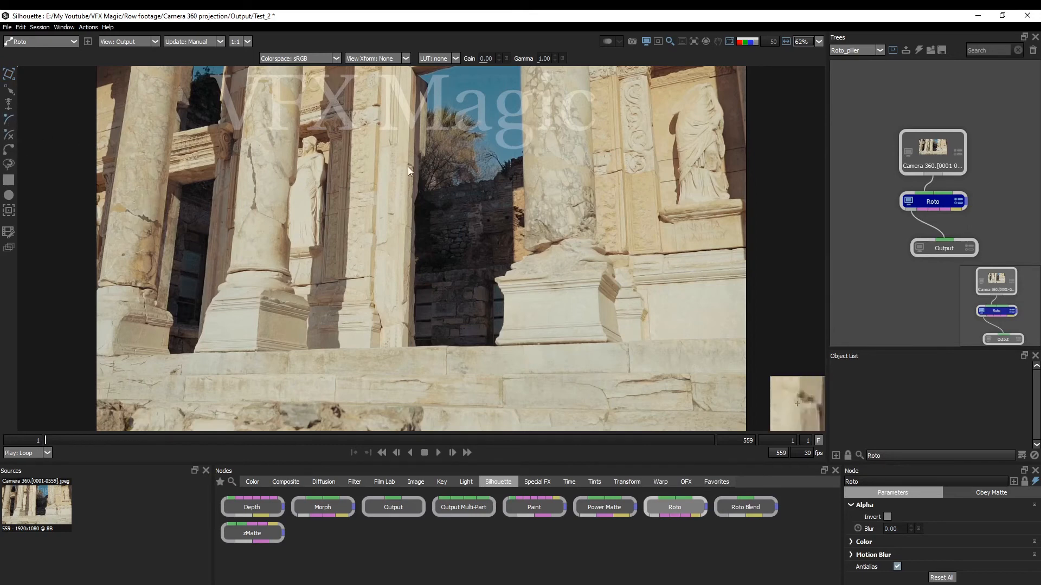
click(375, 178)
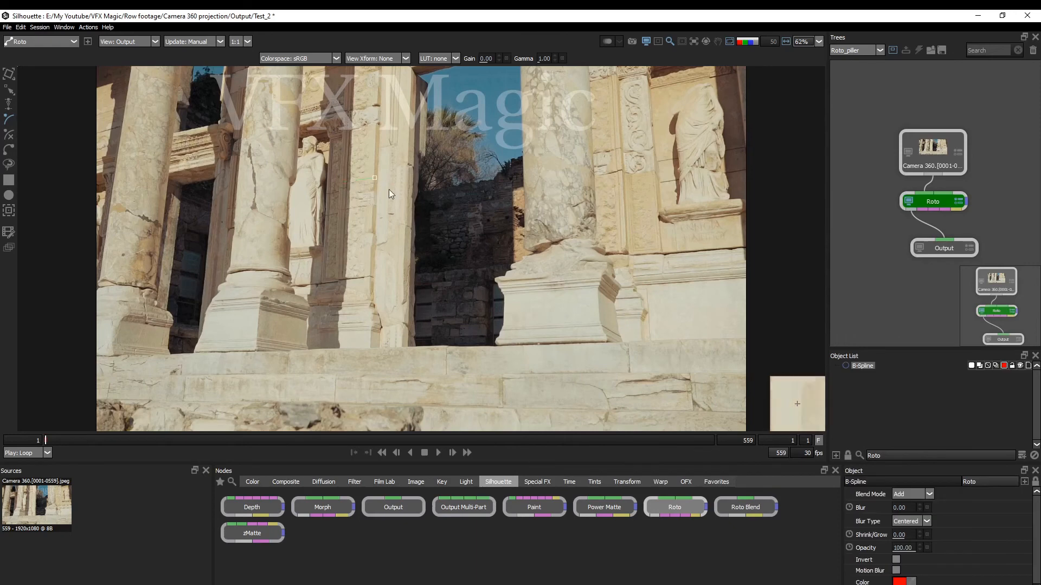
click(390, 200)
click(388, 253)
click(349, 268)
click(327, 192)
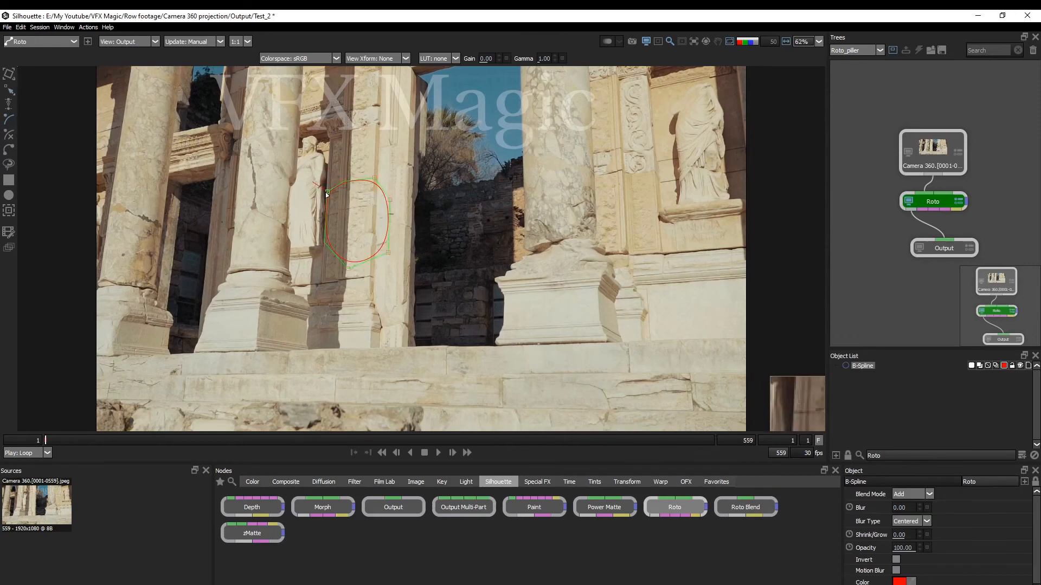
mouse_move(327, 192)
mouse_down()
mouse_move(324, 207)
mouse_move(338, 192)
mouse_up()
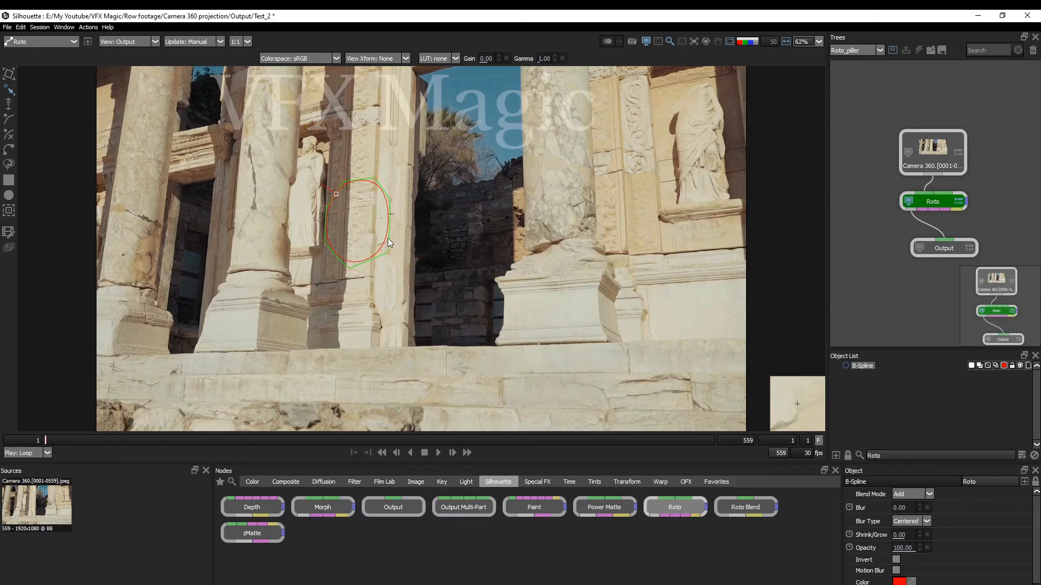
click(337, 195)
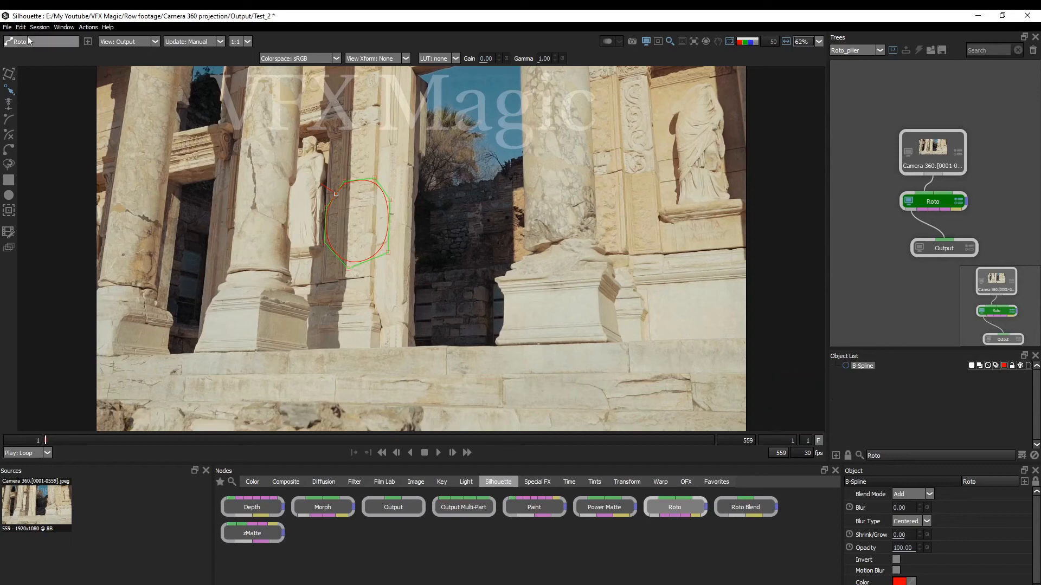
Set the Zoom filter to Linear in the Viewer preferences and apply the change
click(7, 27)
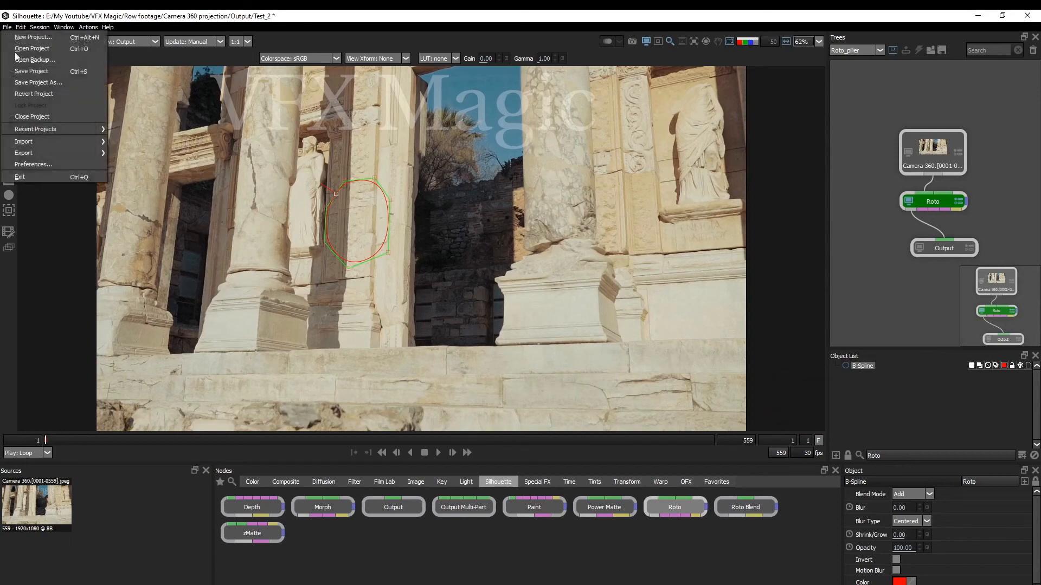
click(40, 161)
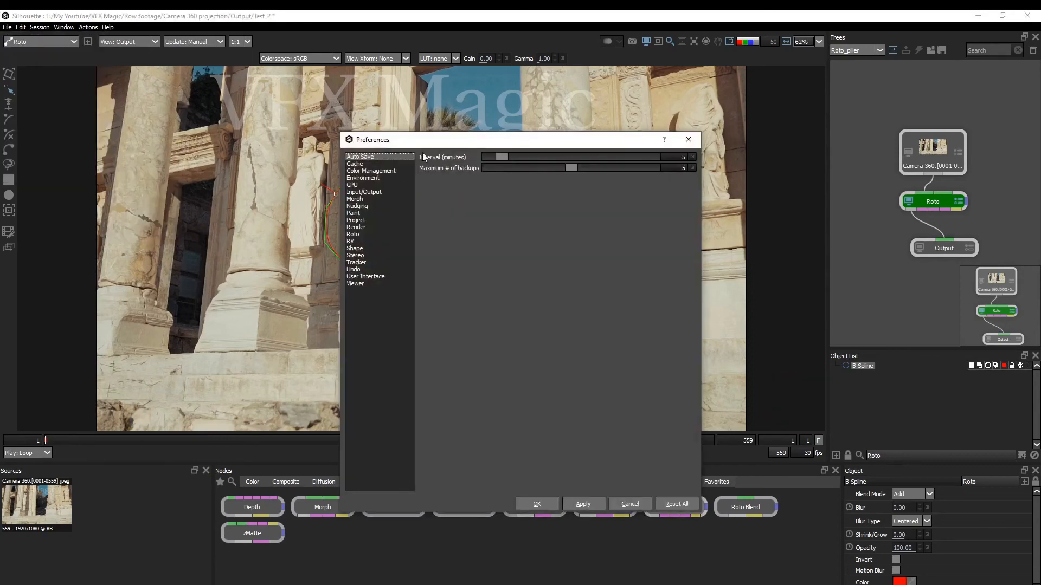
drag(428, 146, 468, 101)
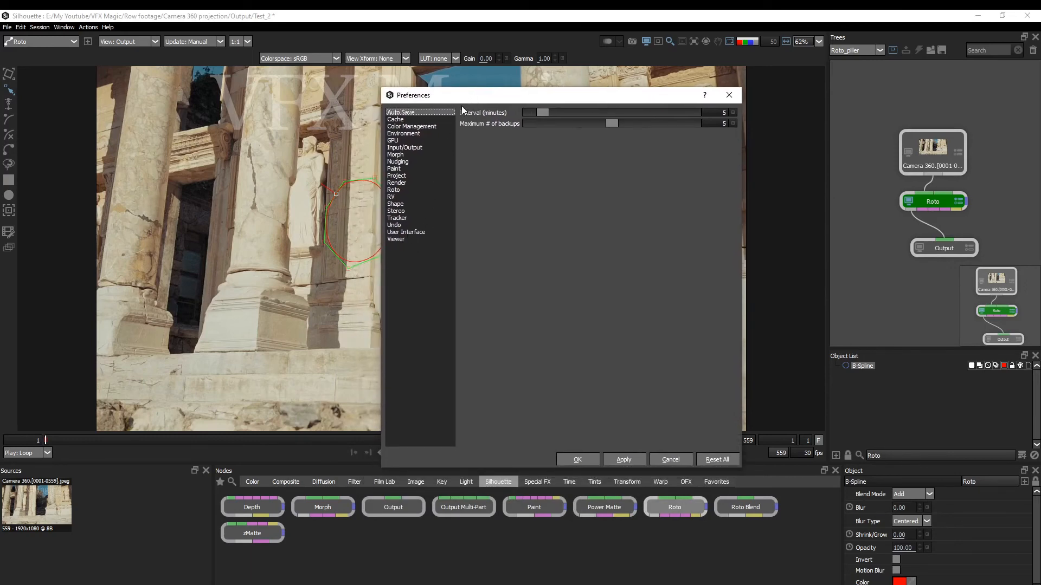
drag(467, 98, 481, 111)
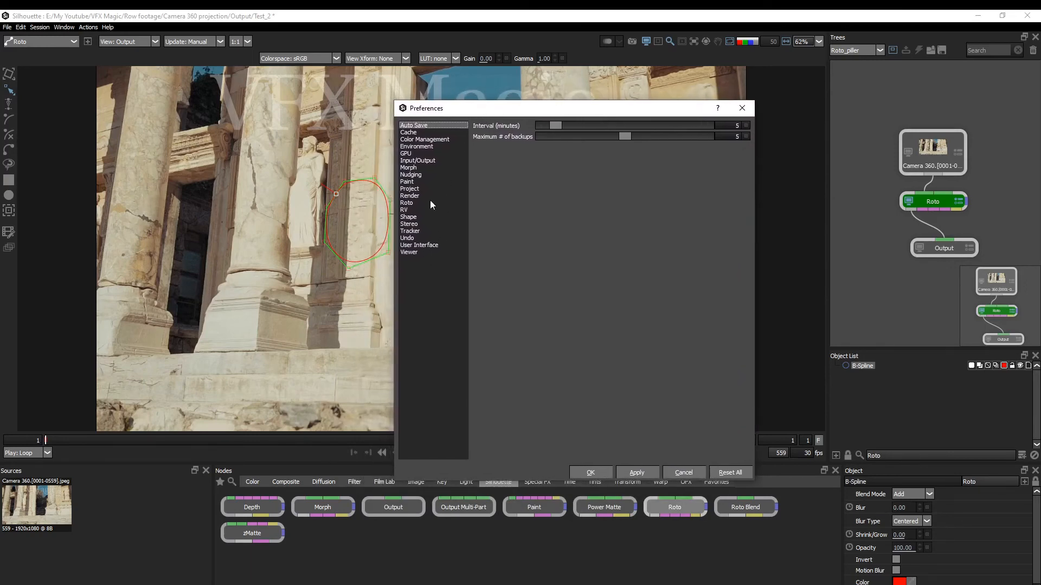
click(414, 252)
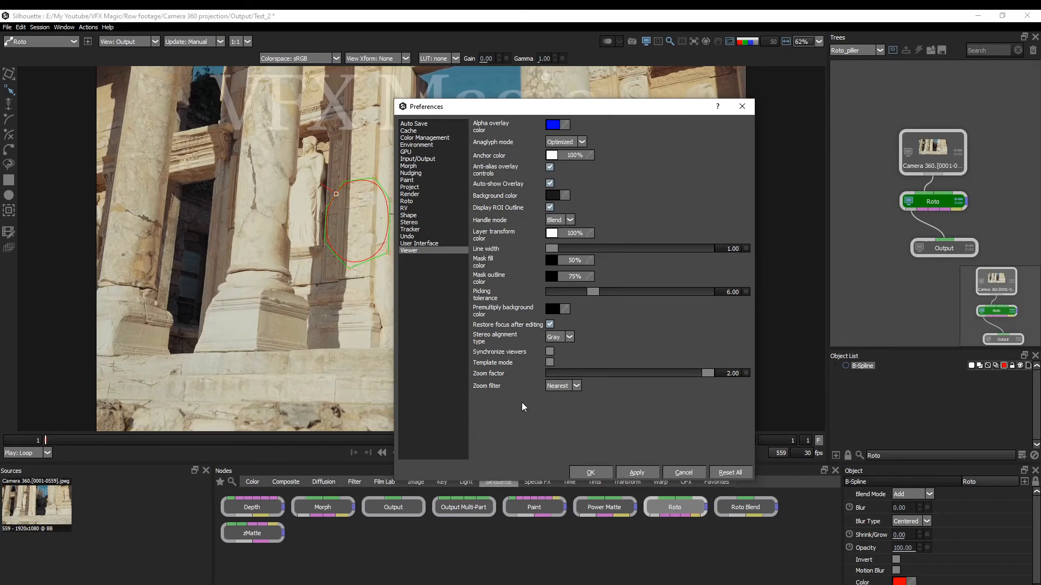
click(561, 386)
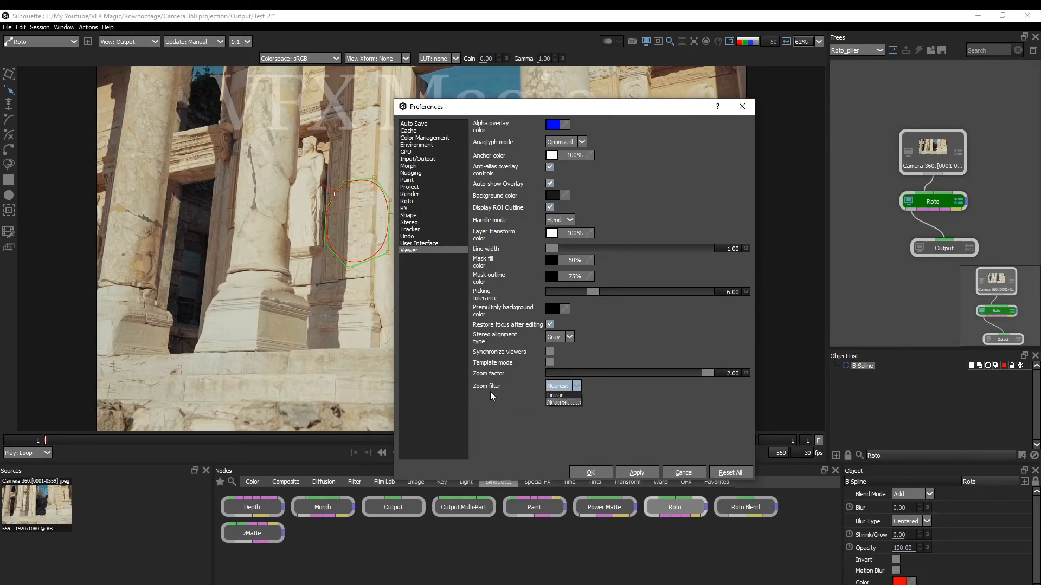
click(555, 395)
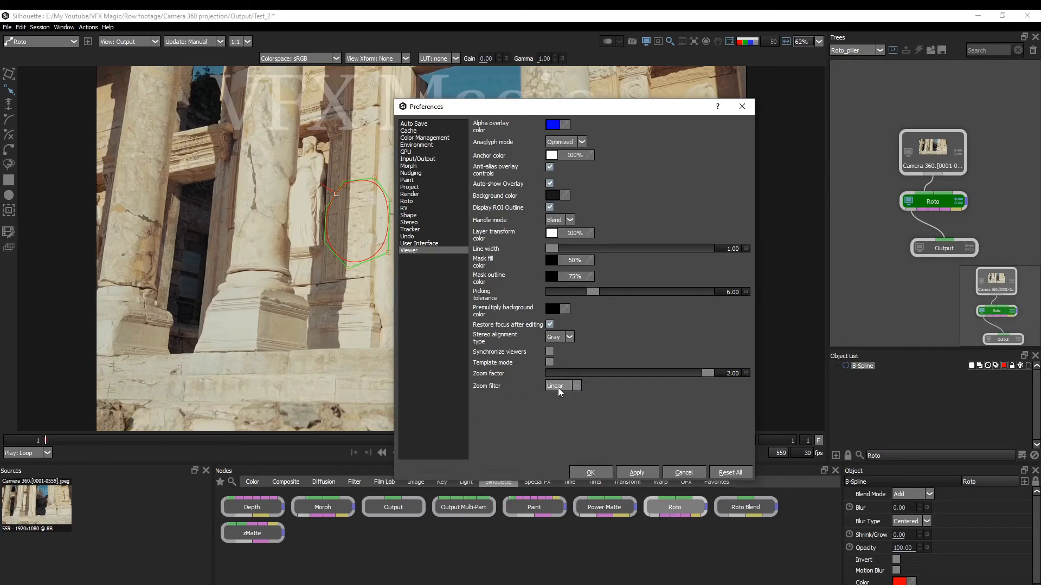
click(644, 475)
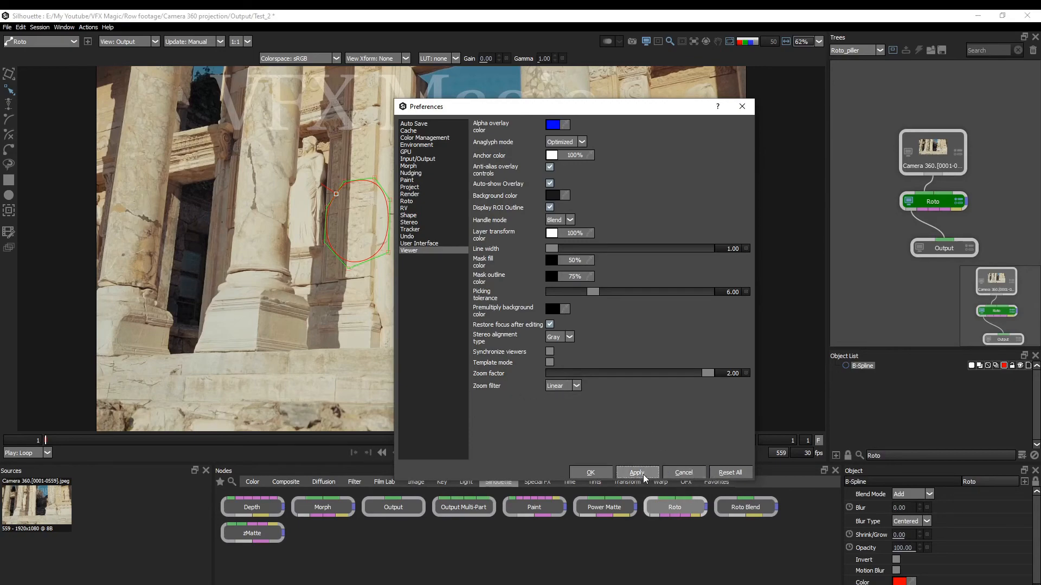
click(595, 472)
Set the Viewer preferences' Zoom filter to Nearest while the pillar edge is magnified, and apply it
scroll(403, 149, up, 2)
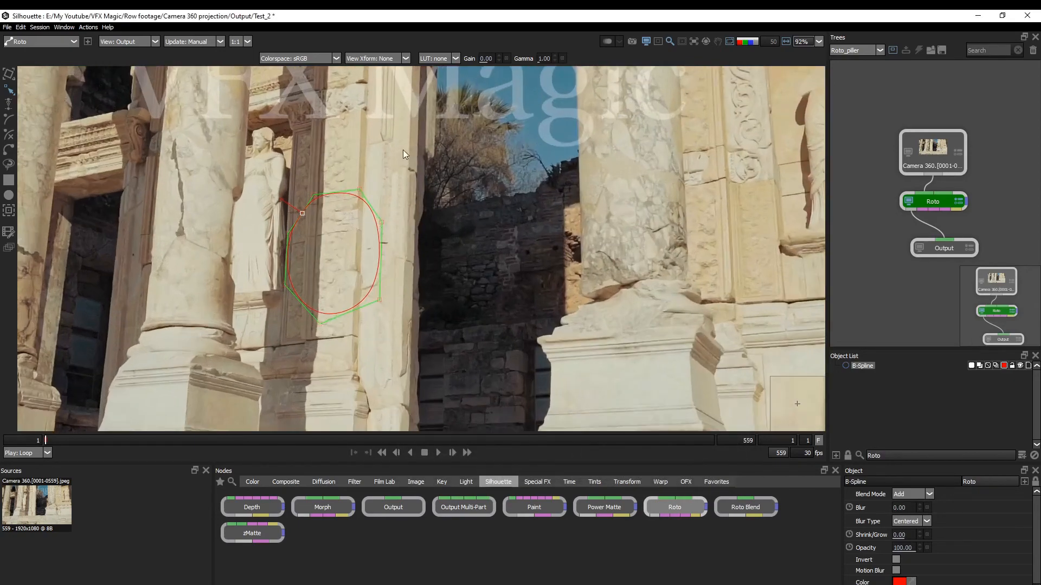
scroll(402, 149, up, 4)
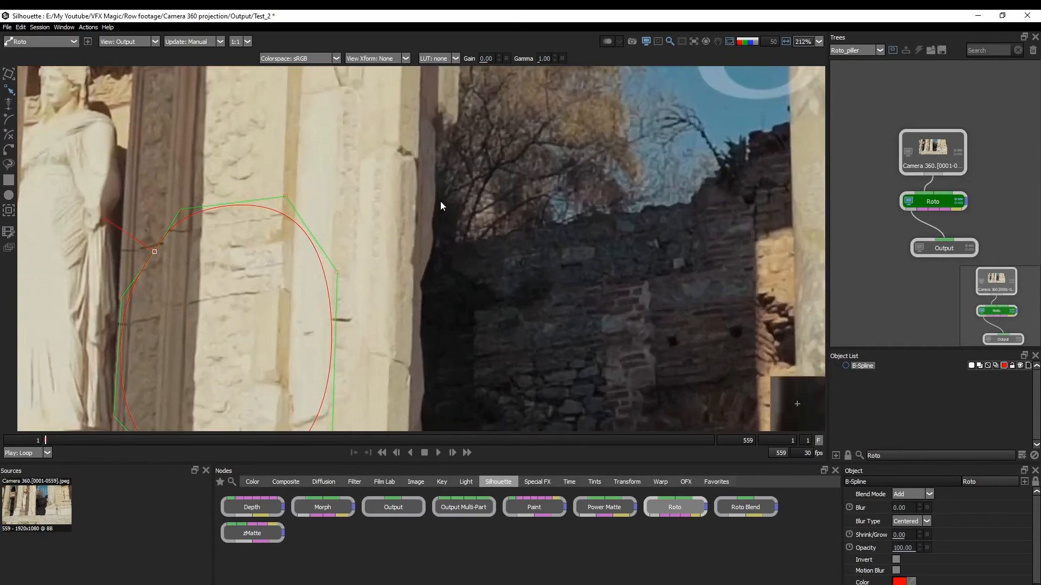
scroll(440, 202, up, 4)
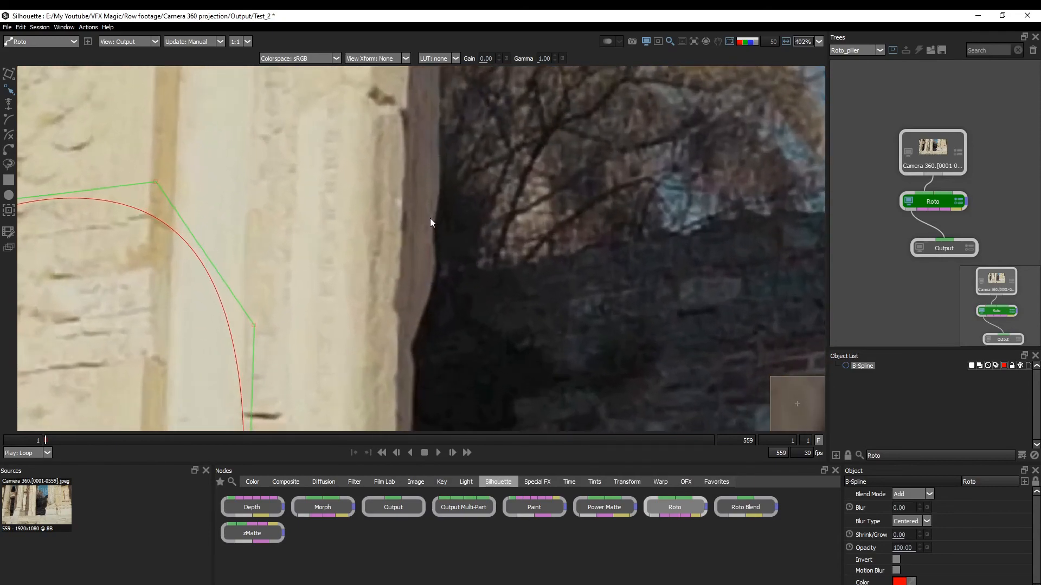
scroll(430, 219, up, 3)
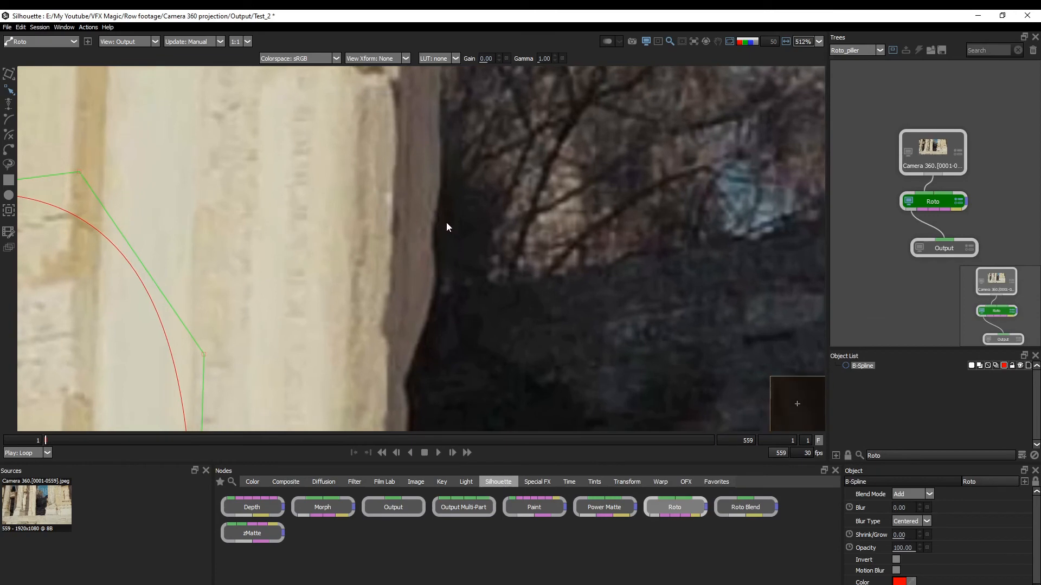
scroll(446, 227, up, 1)
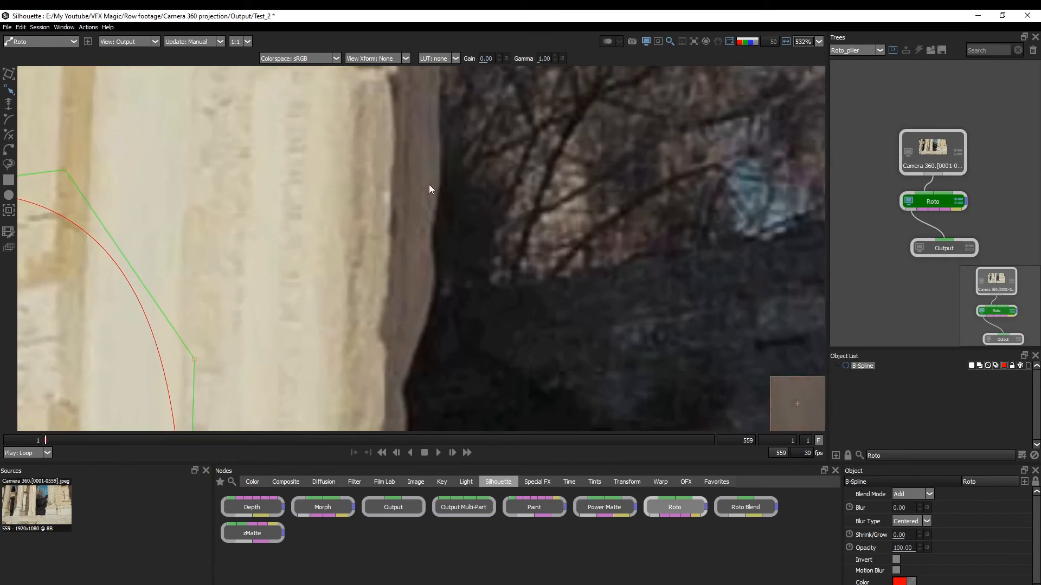
key(alt+f)
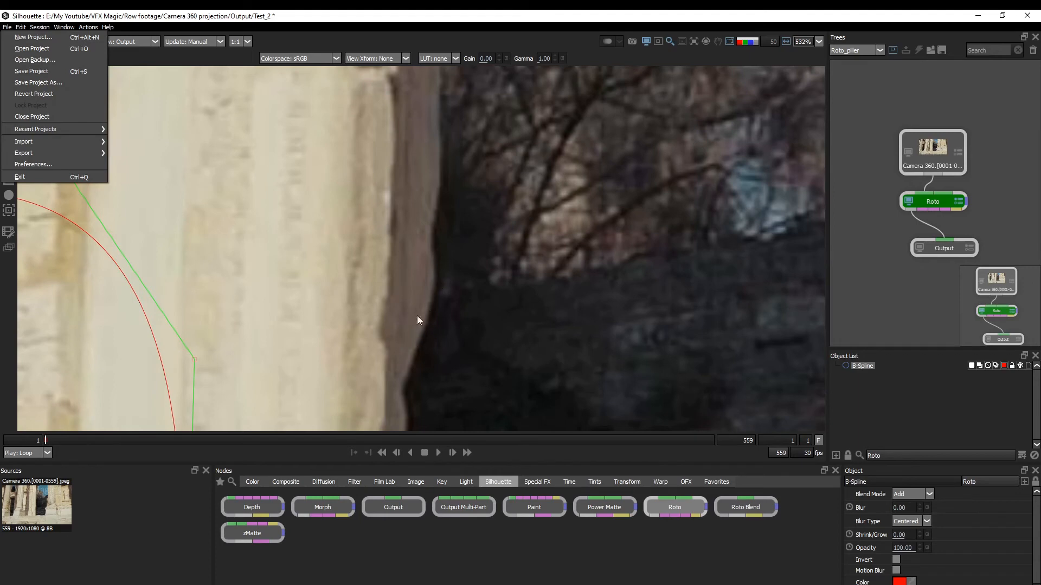
click(66, 165)
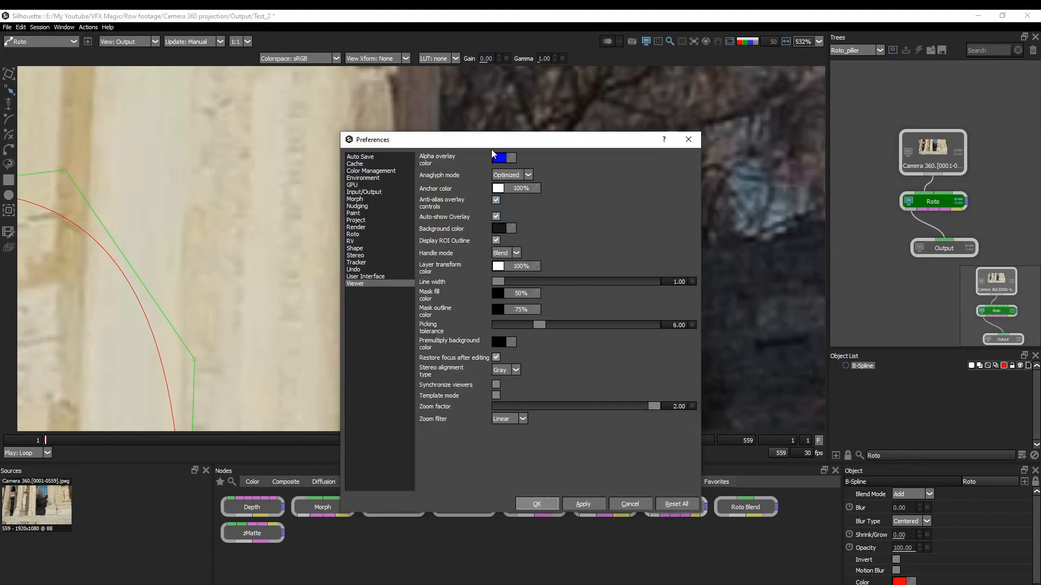
drag(493, 140, 183, 124)
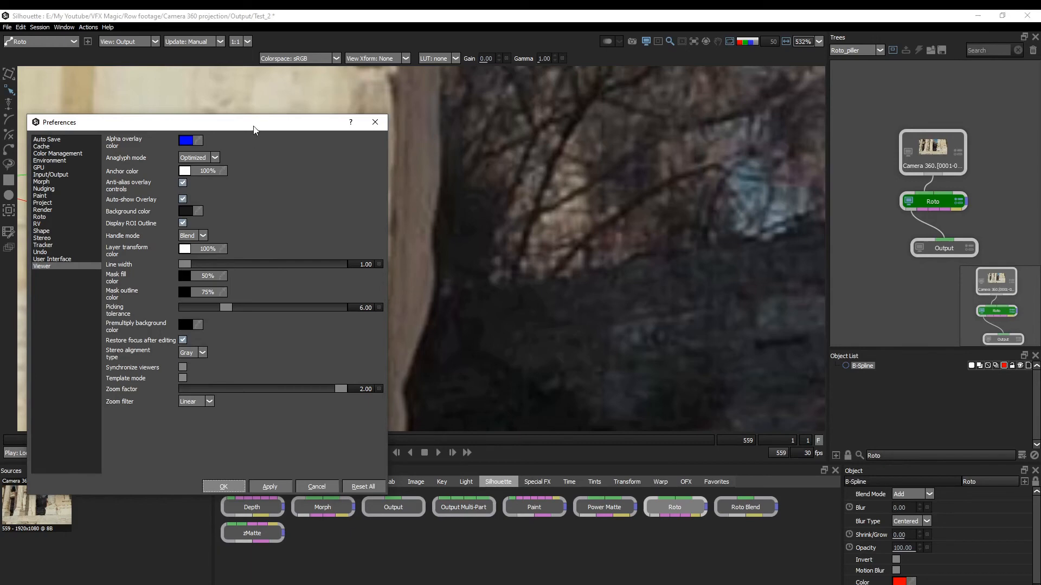
drag(253, 129, 264, 127)
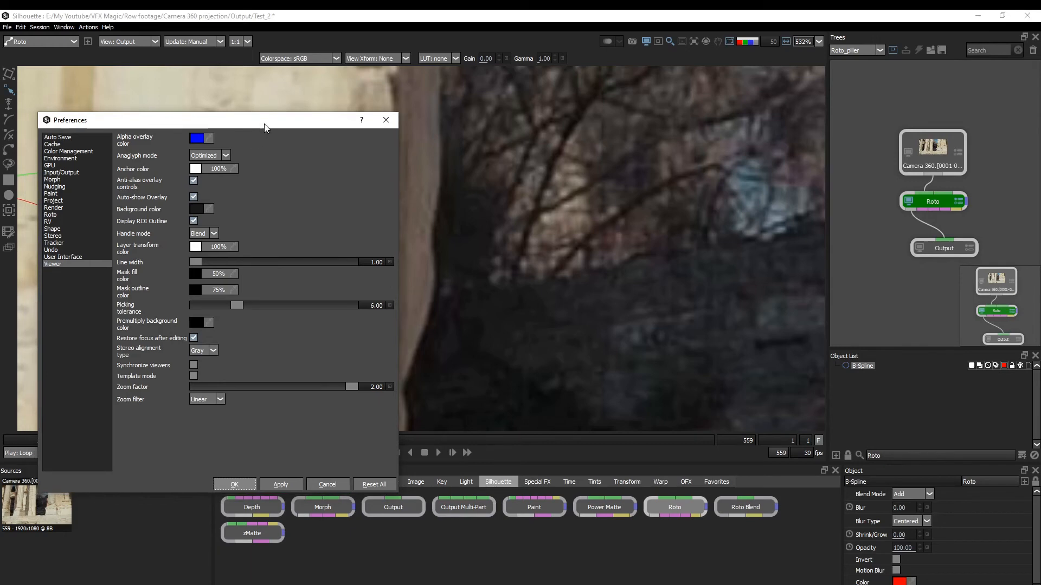
click(200, 399)
click(206, 400)
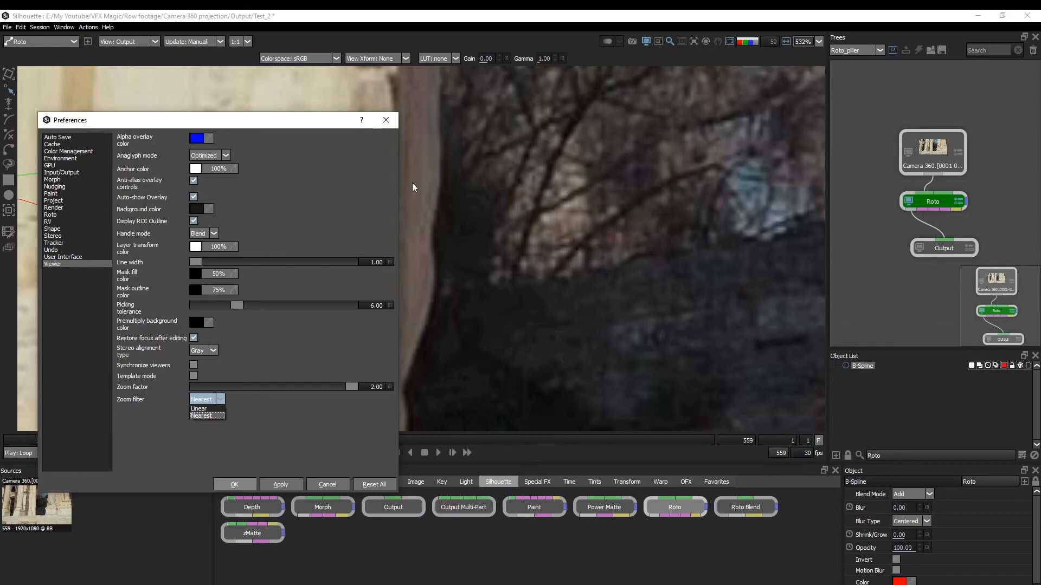
click(206, 413)
click(282, 485)
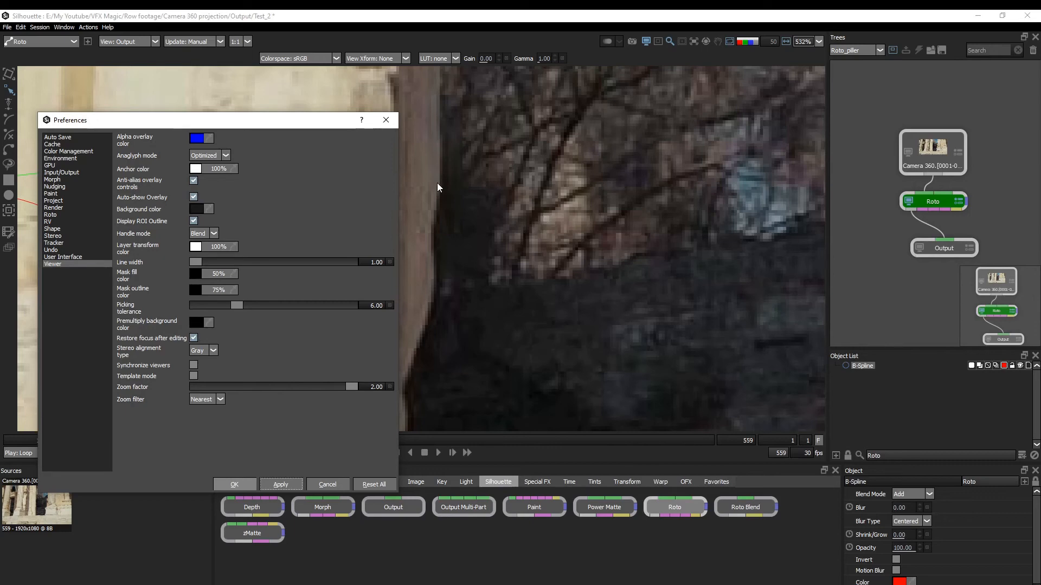
Look through the Zoom filter choices and the User Interface preferences, and close the Preferences dialog
click(199, 400)
click(241, 408)
drag(268, 127, 283, 132)
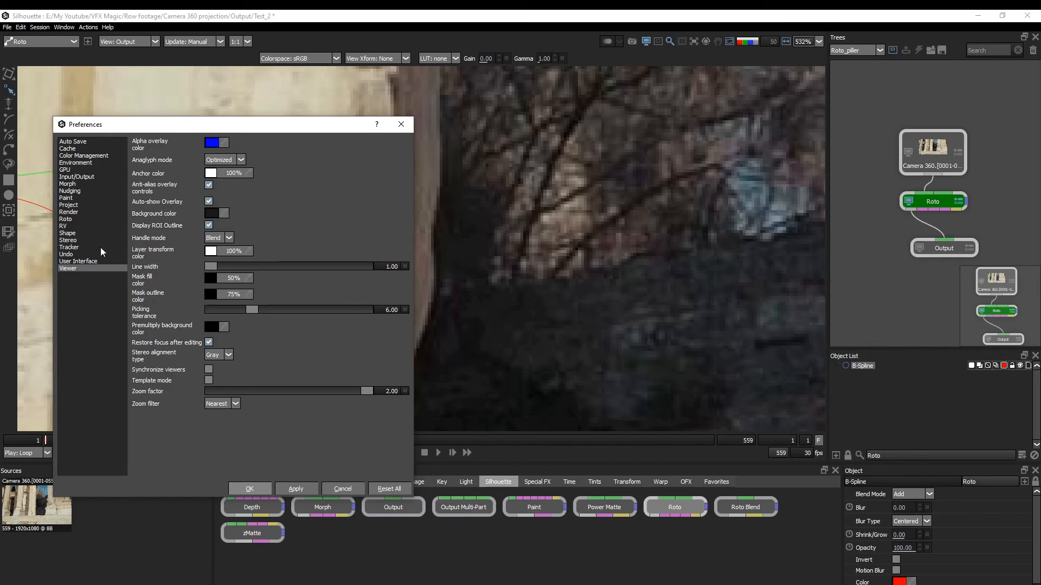
click(88, 262)
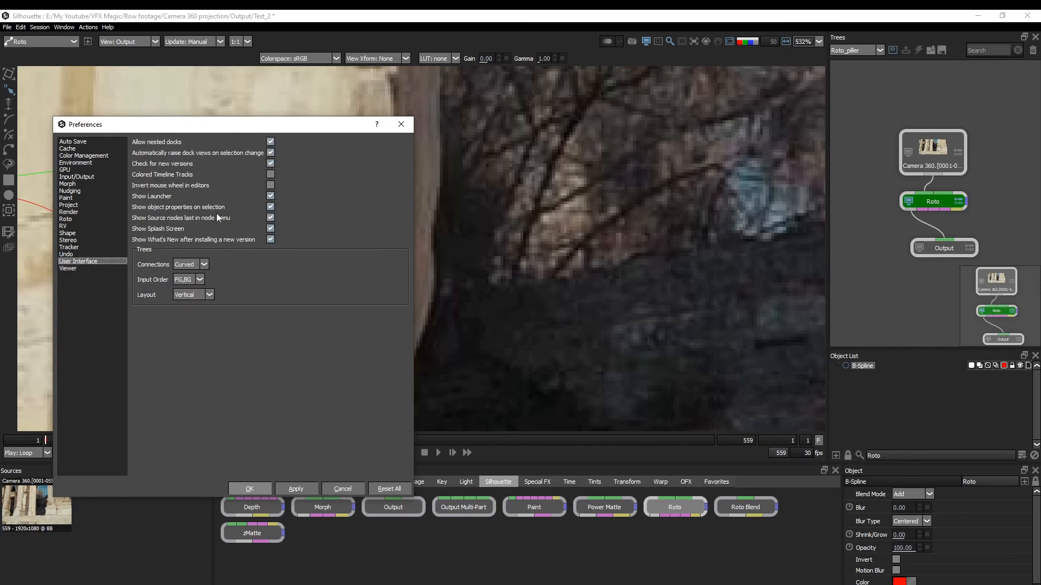
click(82, 271)
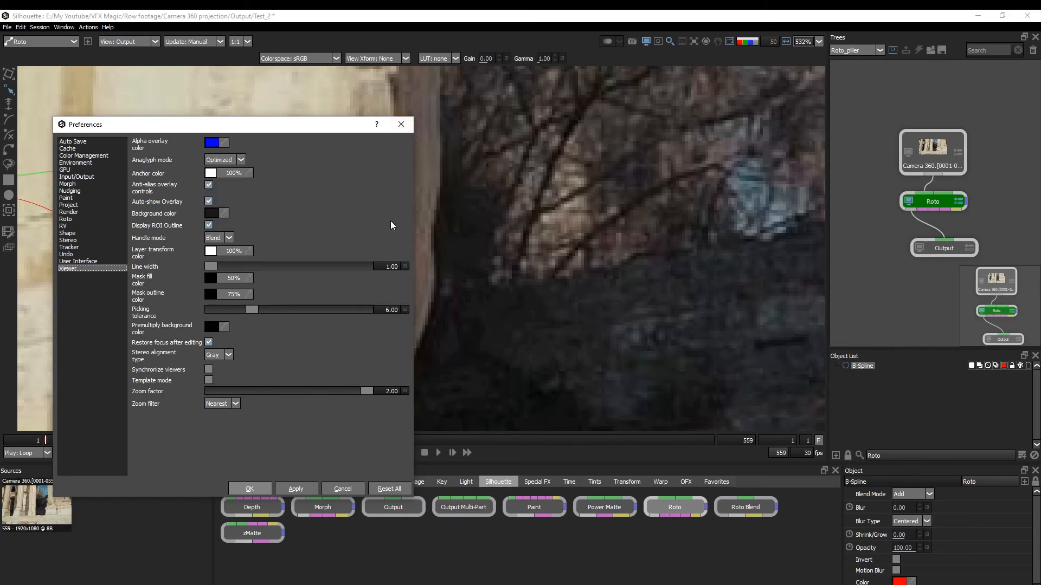
click(401, 124)
Check the B-Spline shape as an alpha overlay and as a matte, ending with the blue overlay displayed over the footage
scroll(309, 252, down, 2)
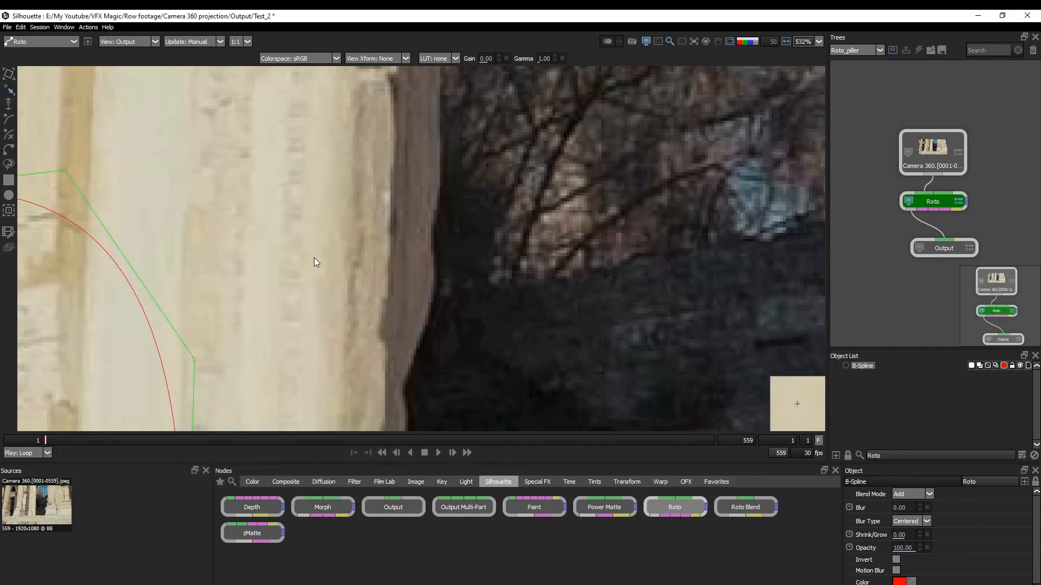
key(f)
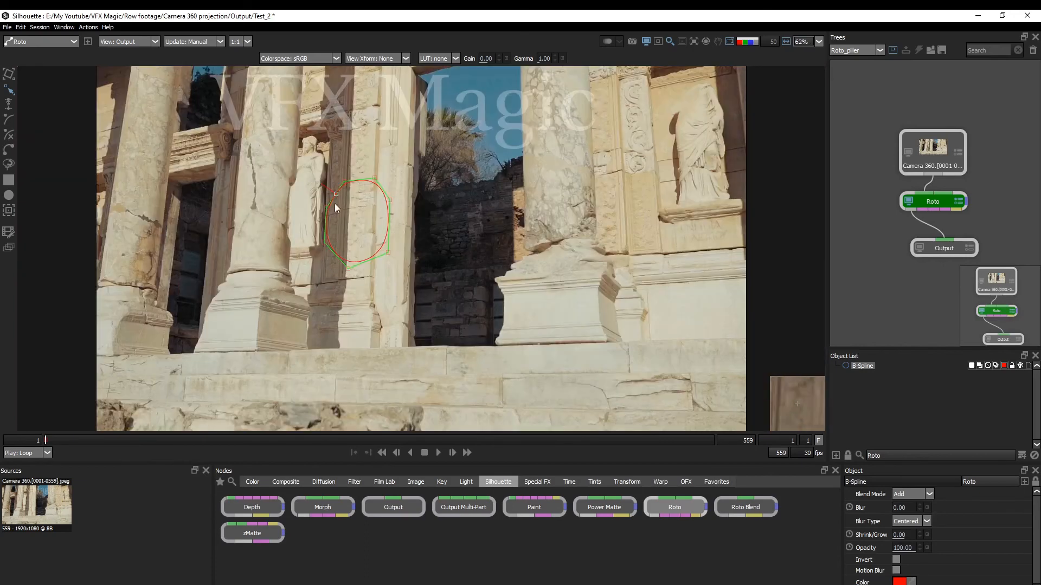
scroll(378, 214, up, 3)
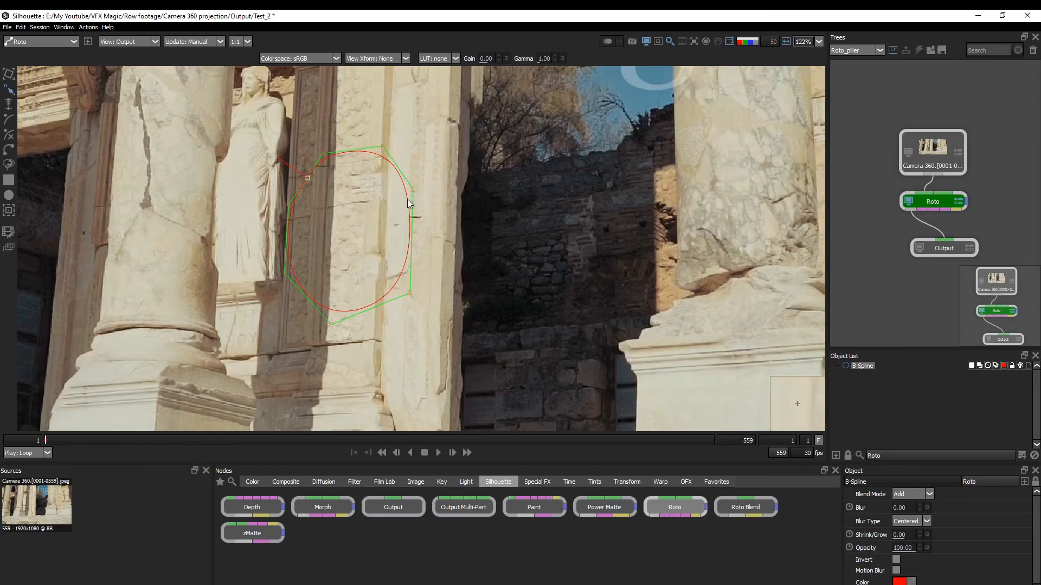
key(s)
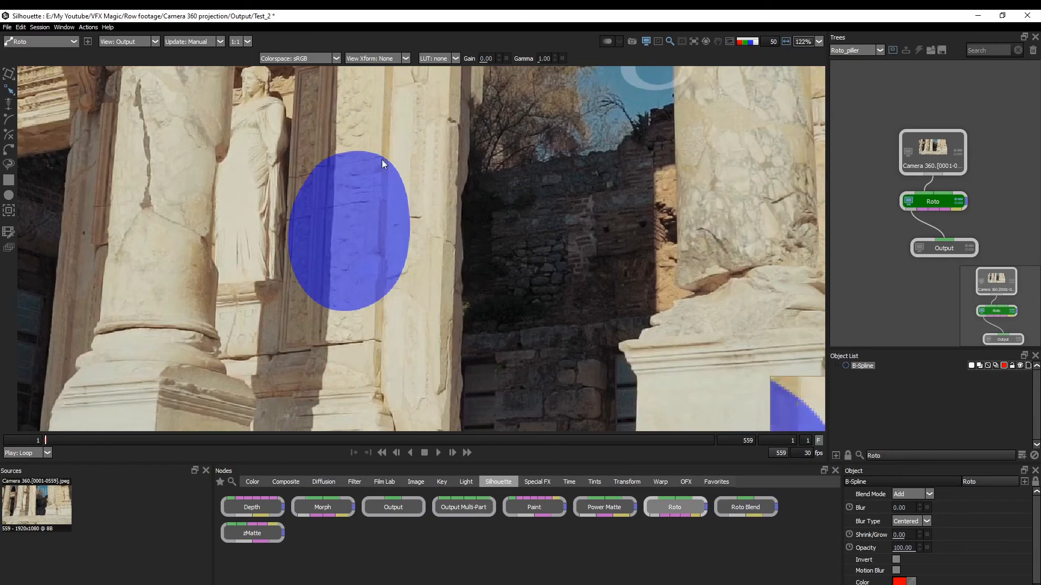
key(a)
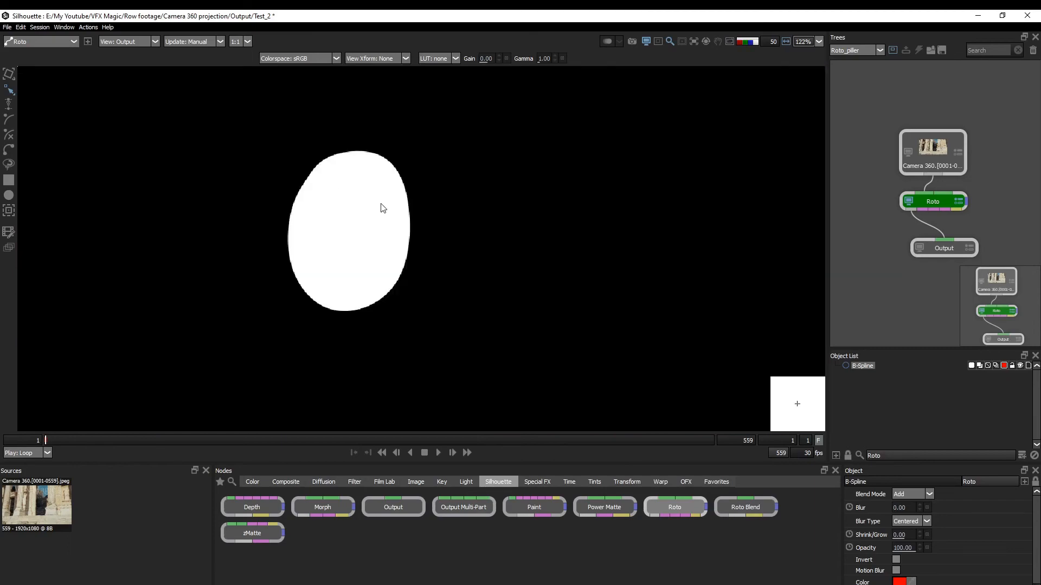
key(a)
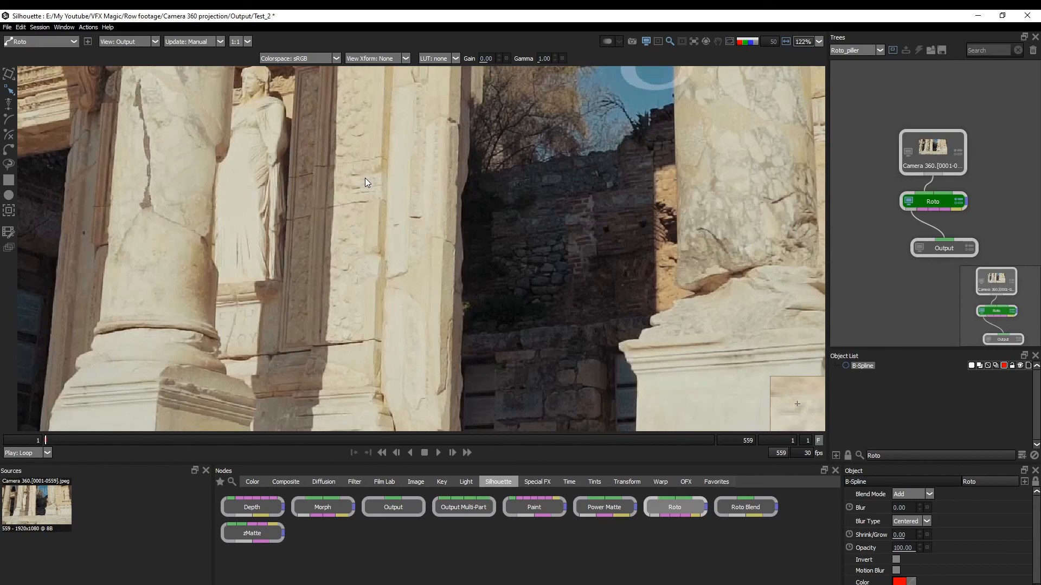
click(365, 178)
key(s)
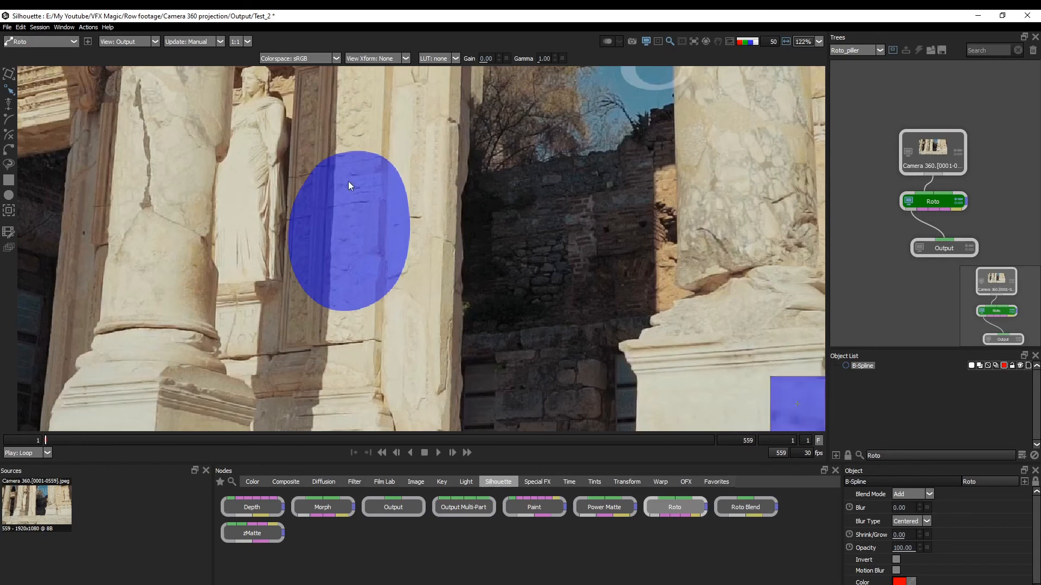
Set the Viewer preferences' alpha overlay color to dark red #550000, apply it, and move the dialog clear of the shape
click(7, 27)
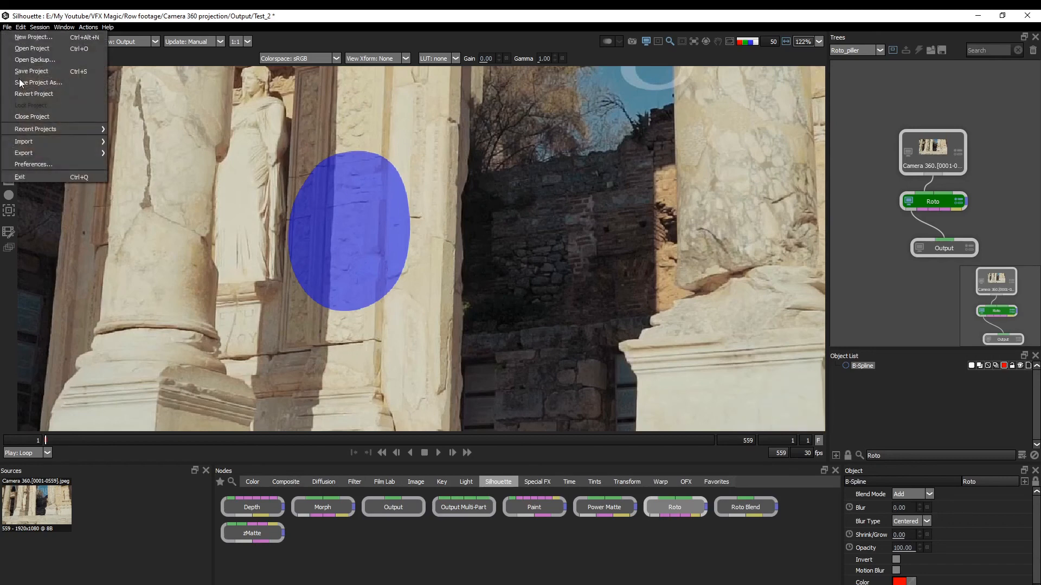
click(33, 164)
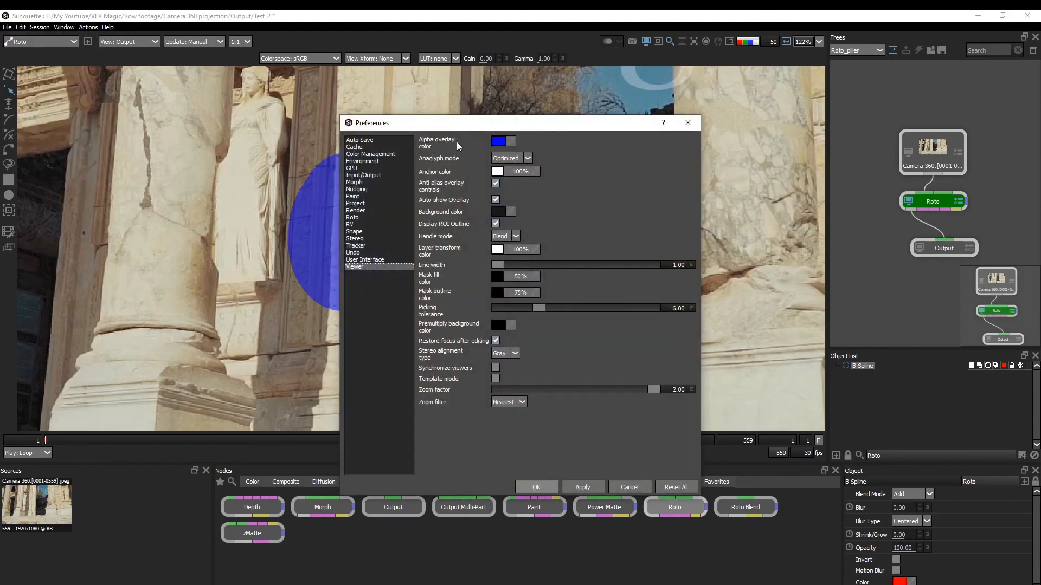
click(498, 141)
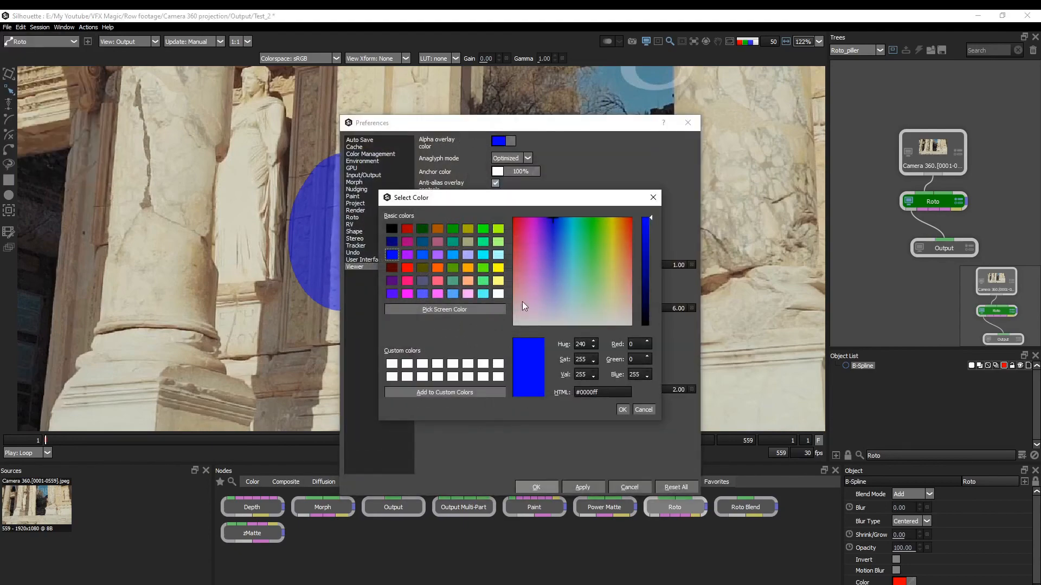
click(392, 268)
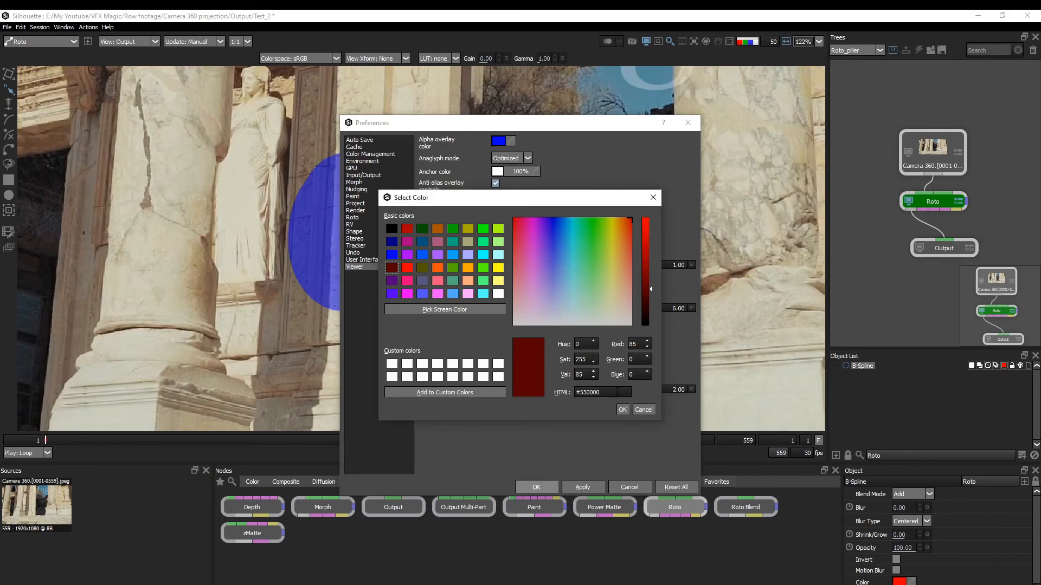
drag(598, 393, 574, 395)
drag(609, 393, 575, 392)
click(623, 409)
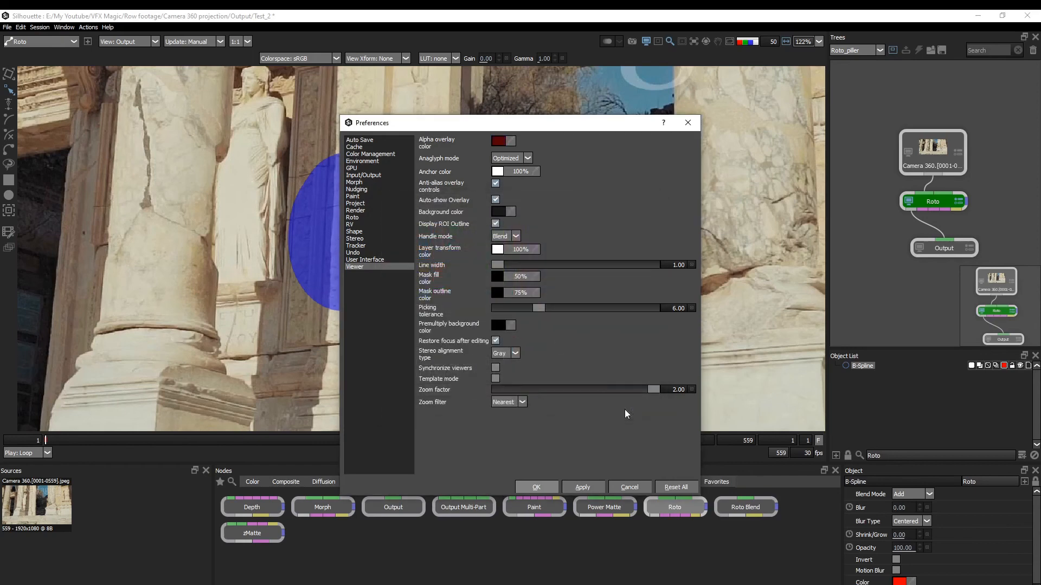
click(589, 488)
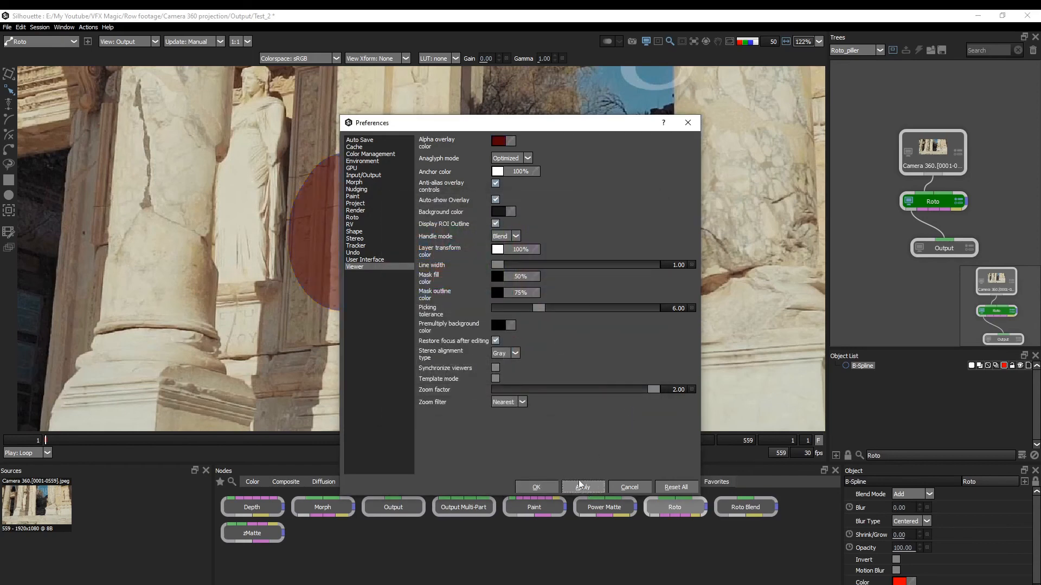
drag(388, 126, 534, 126)
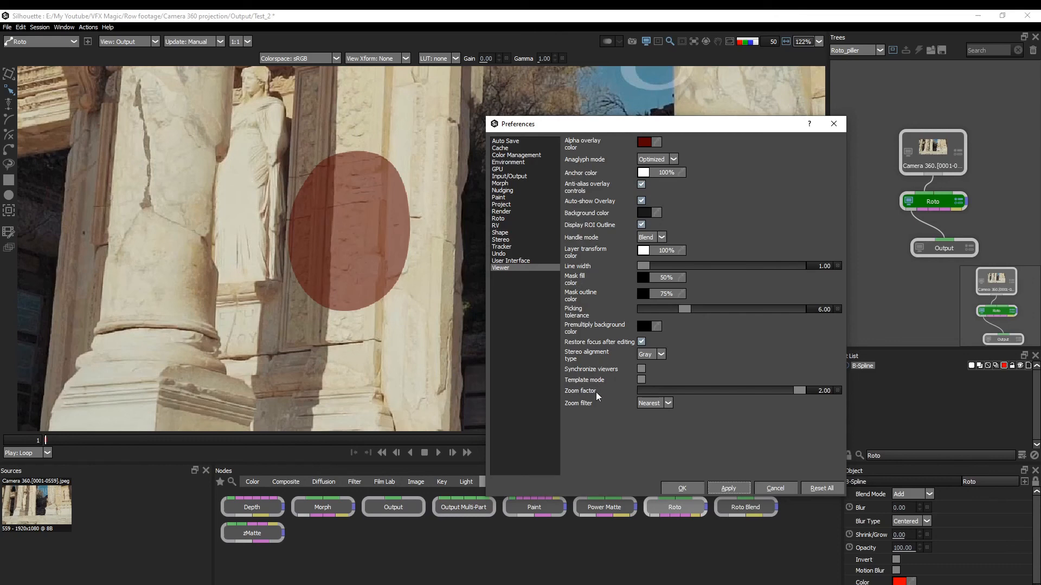
drag(702, 125, 681, 120)
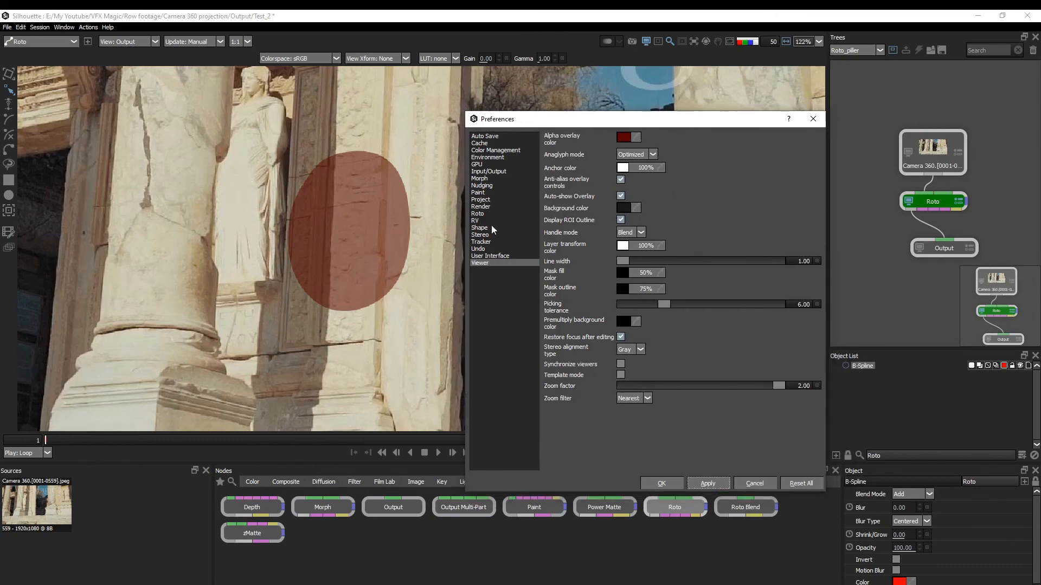
Look through the User Interface, Undo and Tracker preferences, including the maximum undo events setting
click(489, 257)
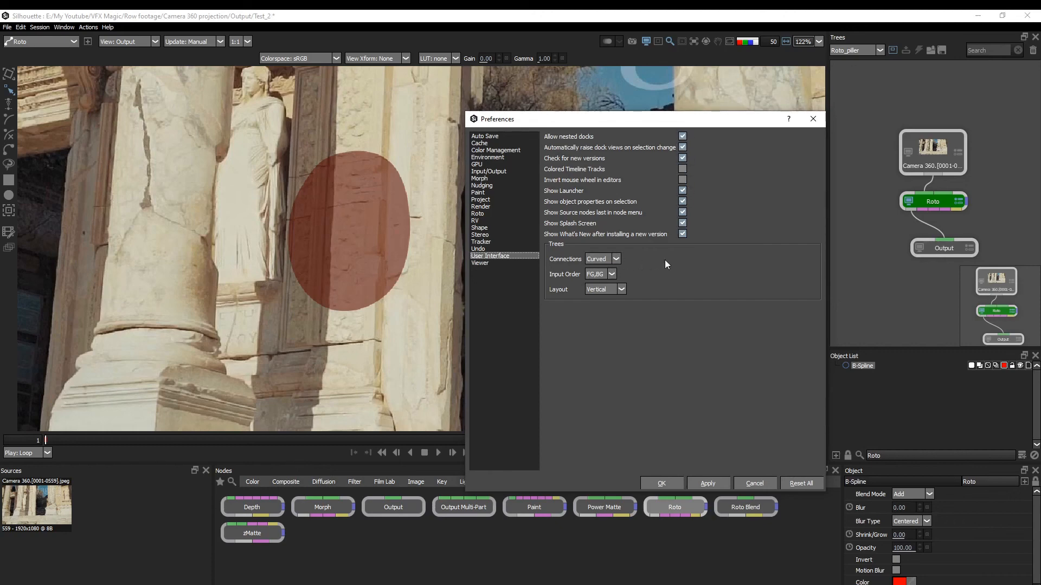
click(483, 248)
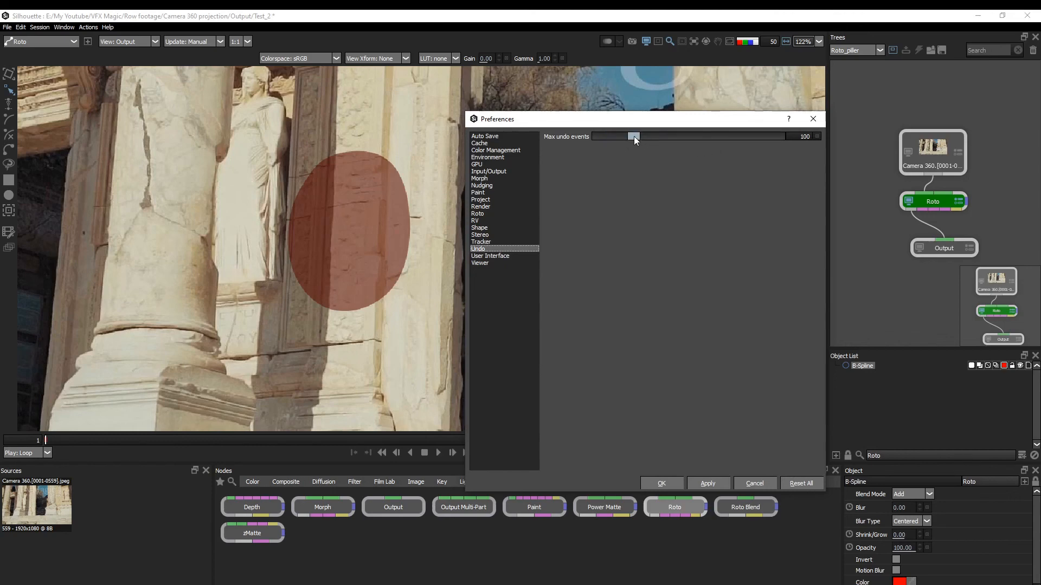
mouse_move(634, 137)
mouse_down()
mouse_move(668, 144)
mouse_move(619, 149)
mouse_move(640, 156)
mouse_up()
double_click(801, 137)
click(481, 242)
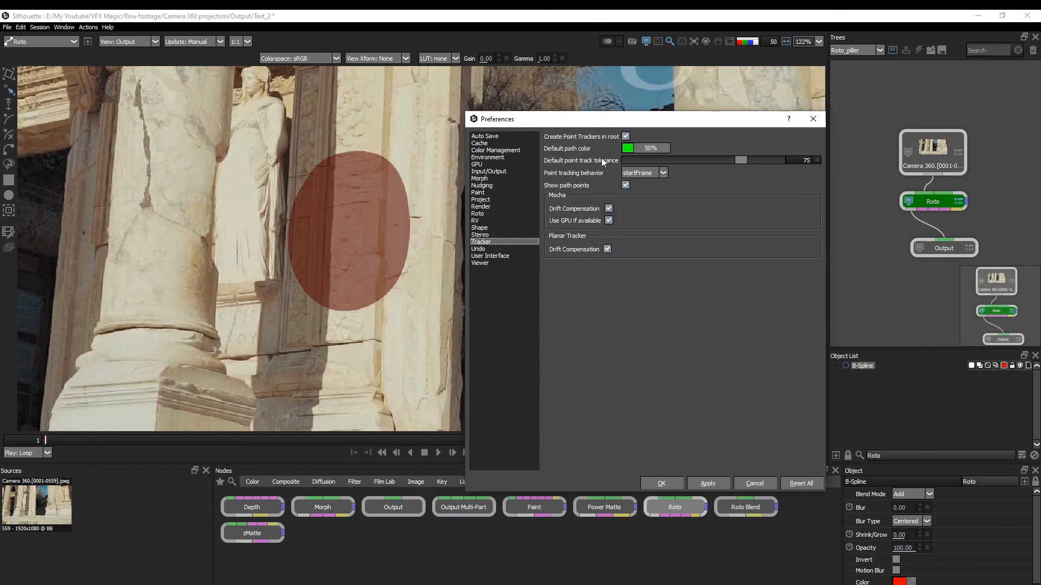
Look through the remaining preference categories from Stereo, Shape and RV up to Paint, Input/Output and GPU
click(484, 235)
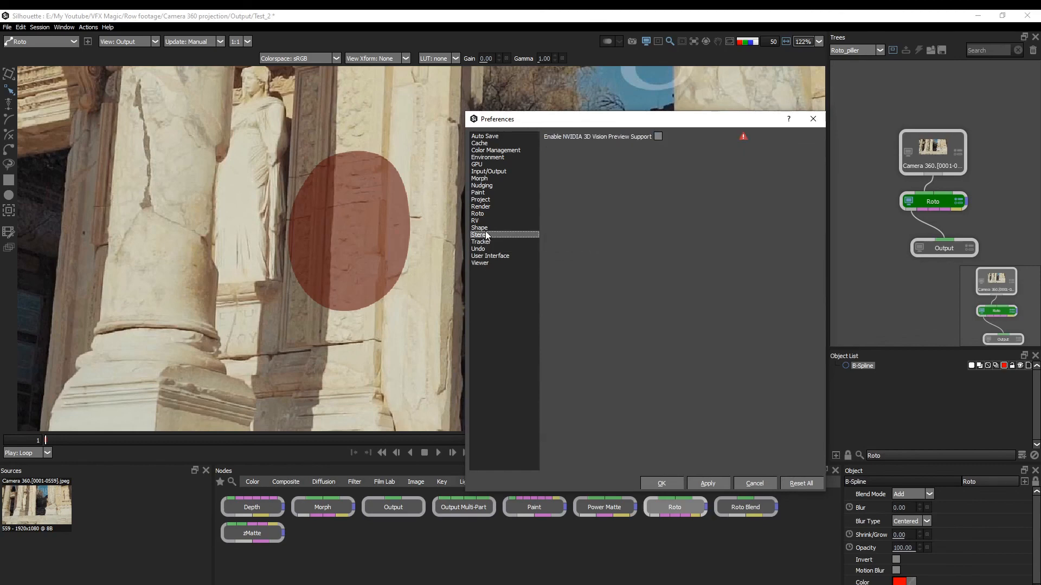
click(485, 228)
click(486, 221)
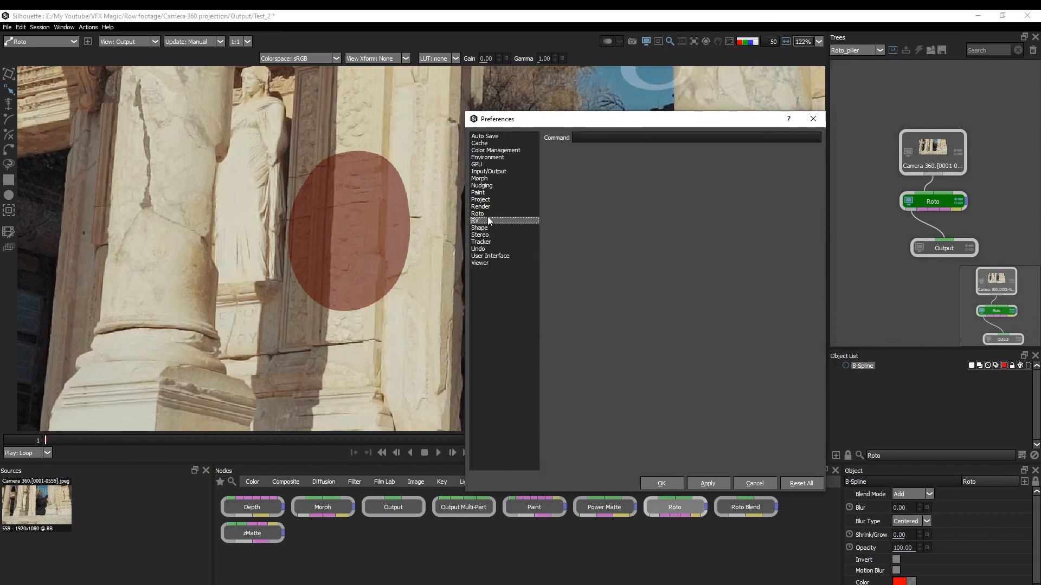
click(489, 214)
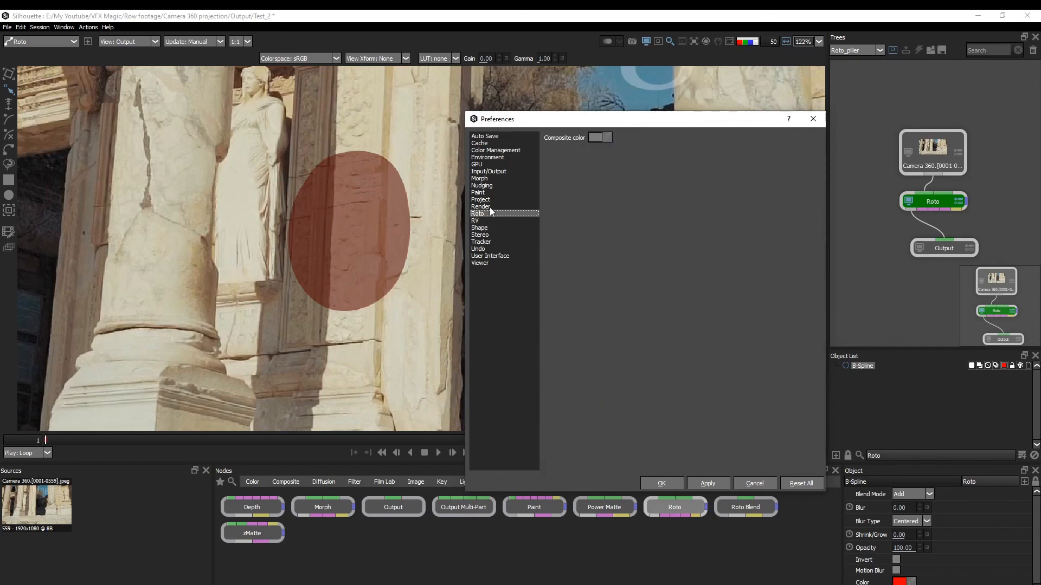
click(490, 206)
click(490, 200)
click(490, 193)
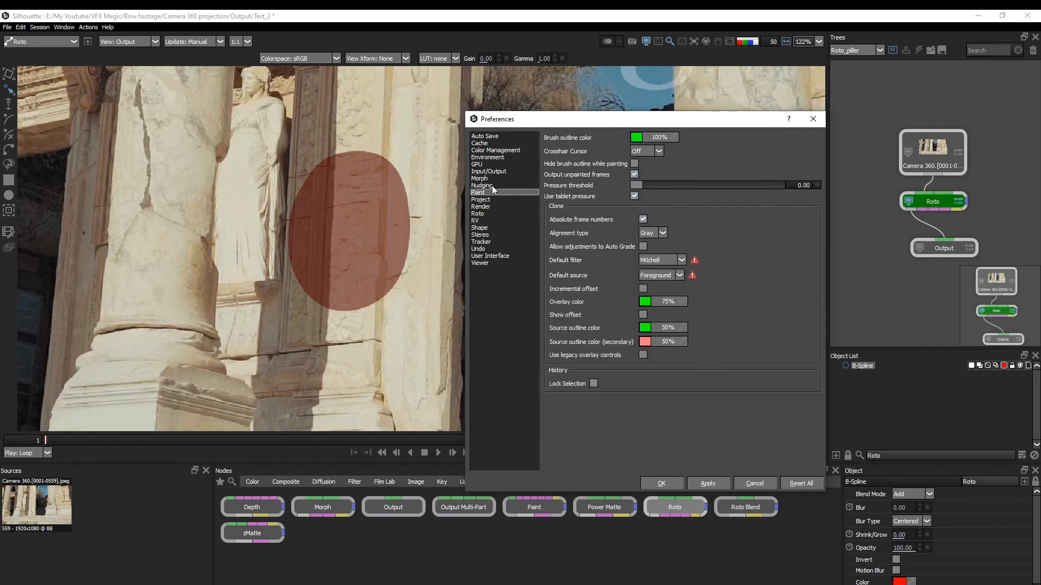
click(492, 185)
click(492, 178)
click(492, 171)
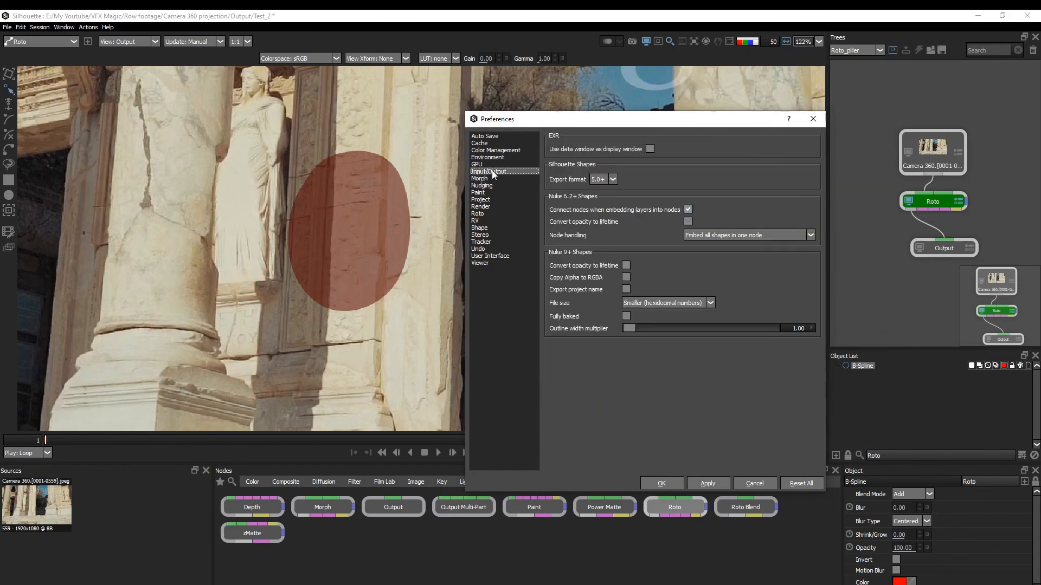
click(490, 165)
Review the Cache preferences for ROI overscan, physical RAM and preload frames, and close the Preferences dialog
click(488, 143)
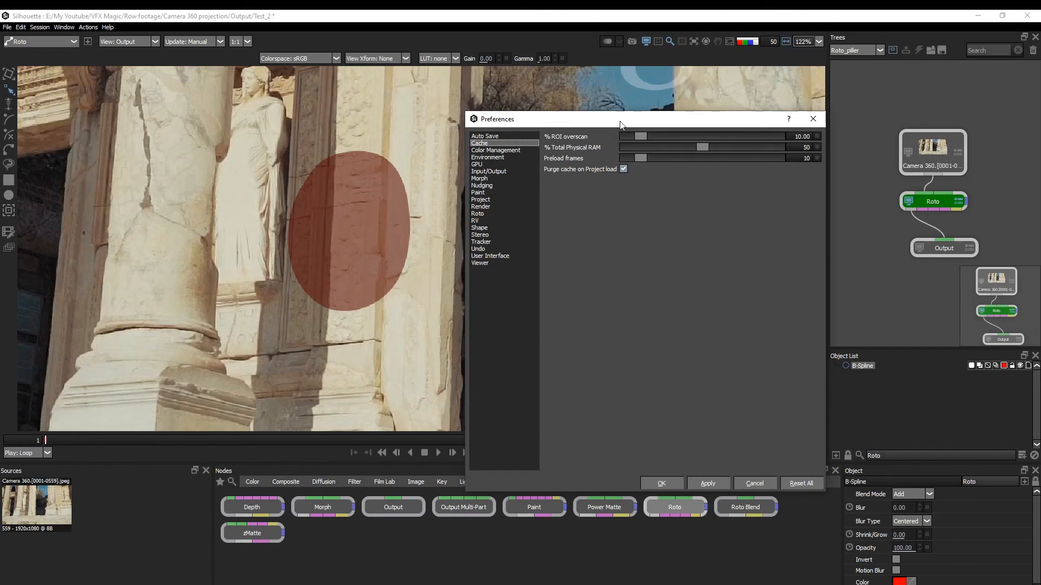
drag(621, 124, 592, 125)
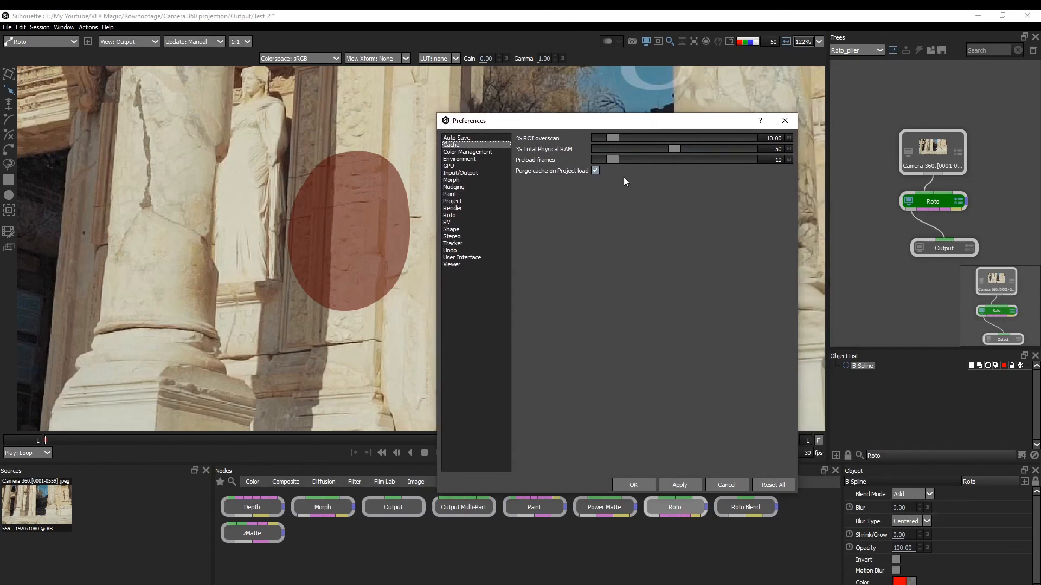
drag(609, 123, 593, 122)
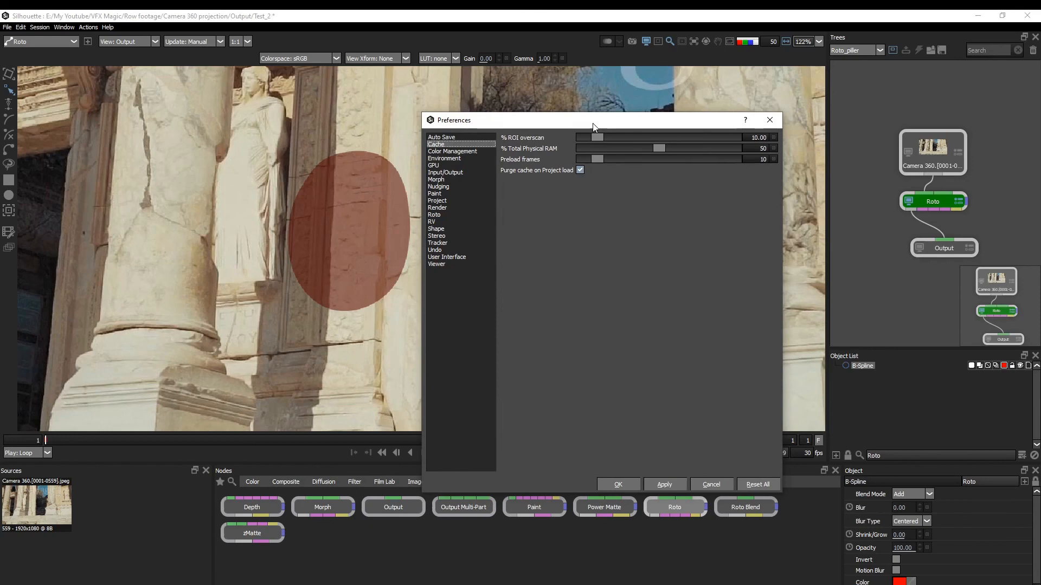
drag(639, 121, 623, 120)
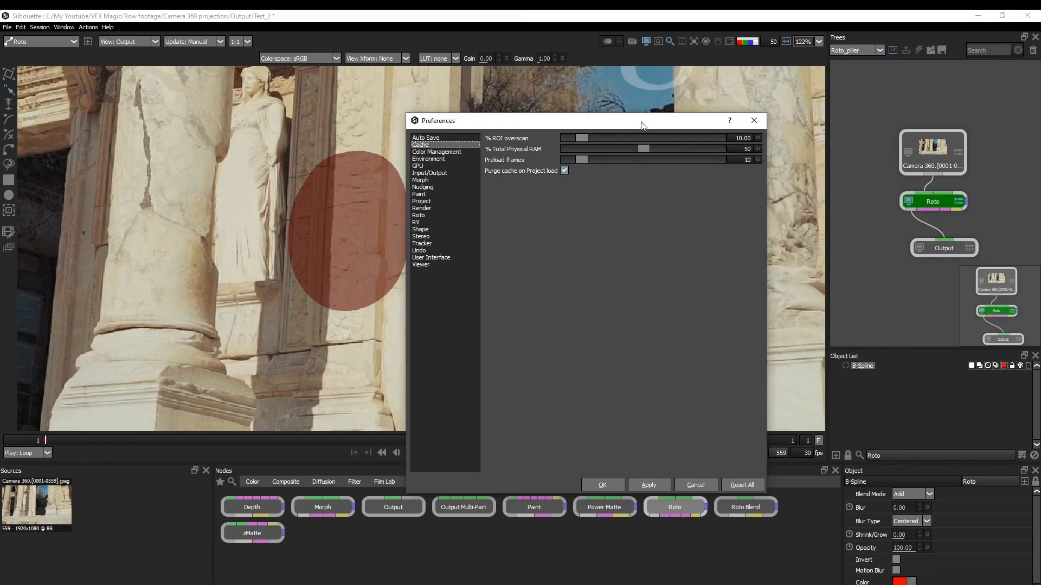
drag(659, 123, 648, 123)
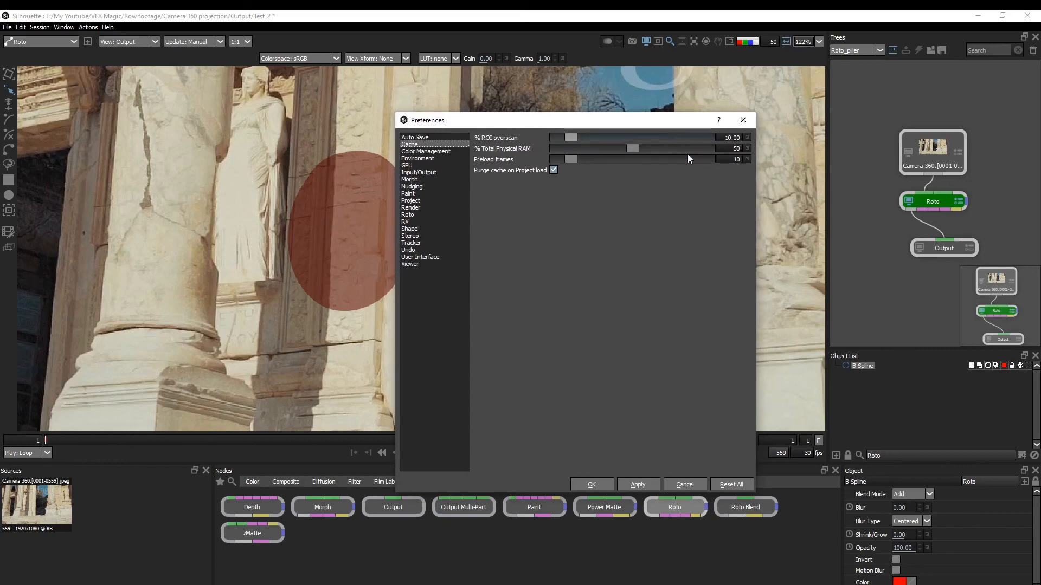
click(583, 484)
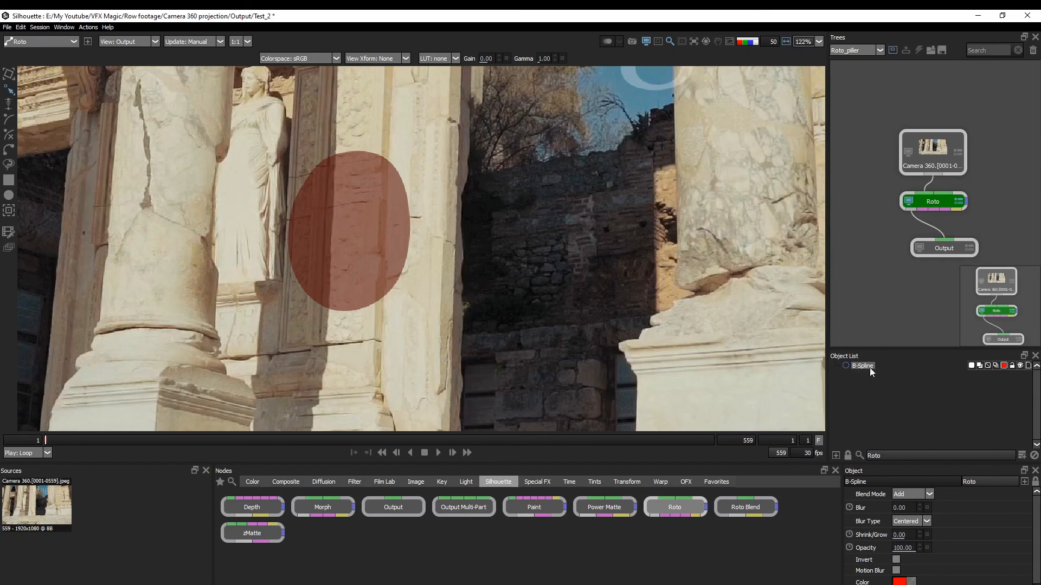
Enable motion blur on the B-Spline shape and enlarge the Object panel to show all its properties
click(996, 366)
drag(910, 465, 913, 282)
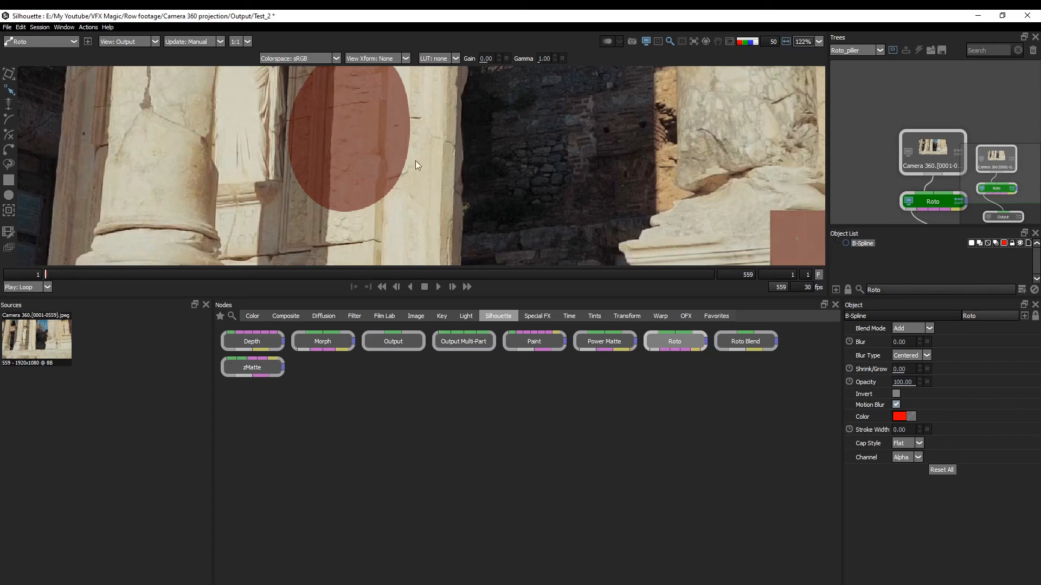
Try inverting the B-Spline shape, turn the inversion off again, and reduce the height of the Object panel
click(896, 395)
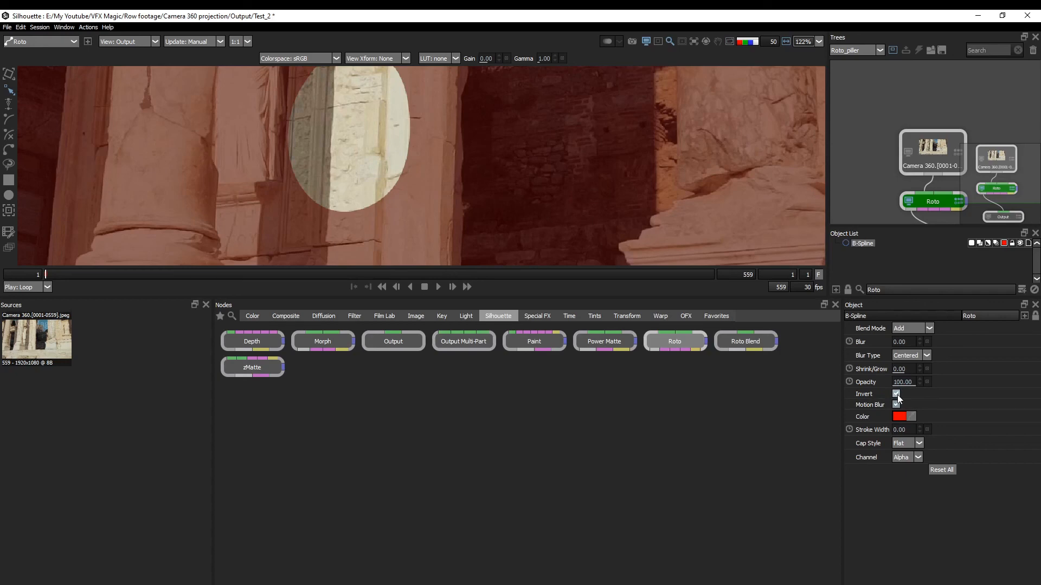
click(895, 395)
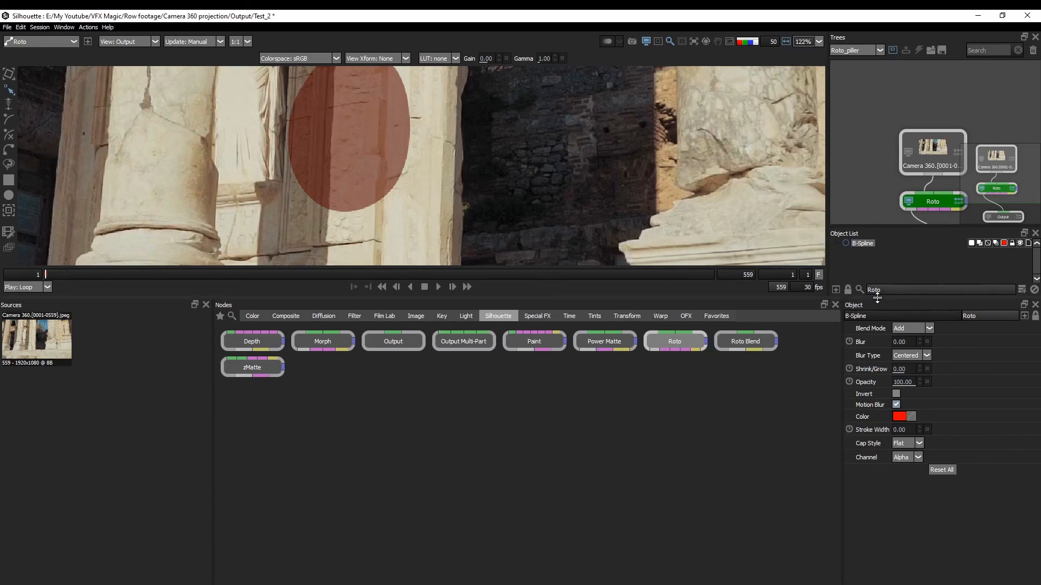
drag(877, 297, 869, 405)
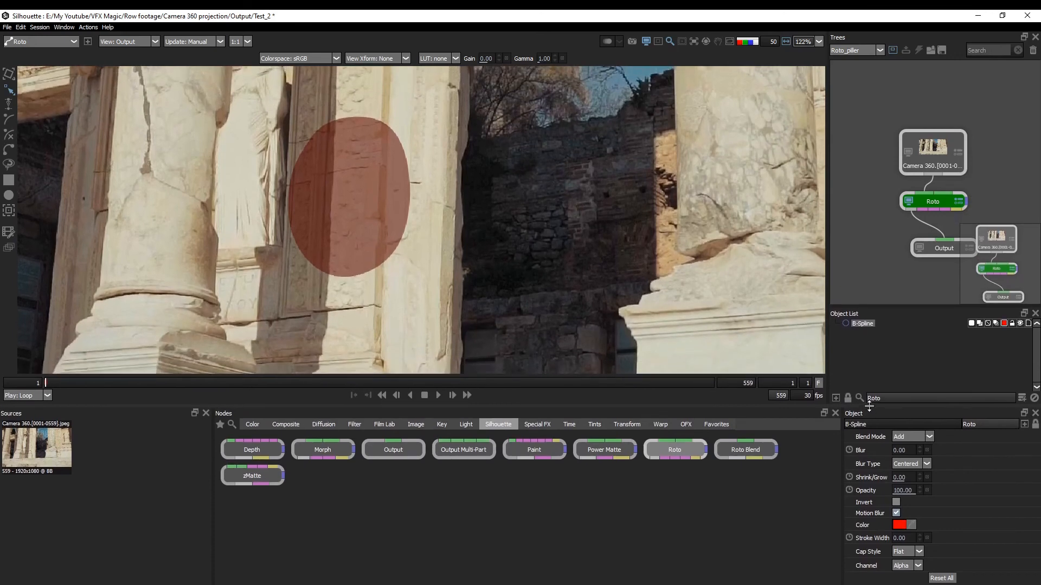